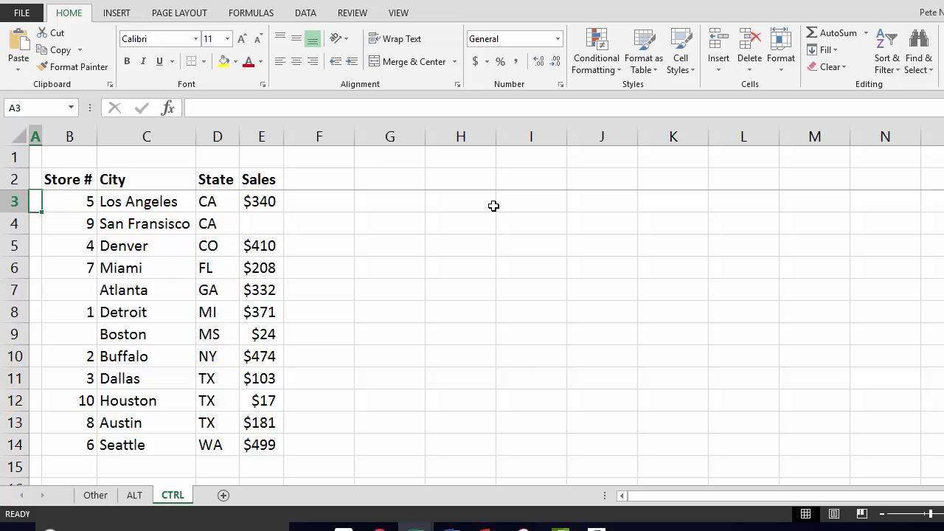
# Step: Move the active cell along row 3 one cell at a time from A3 into the empty columns past Sales
pyautogui.press('Right')
pyautogui.press('Right')
pyautogui.press('Right')
pyautogui.press('Right')
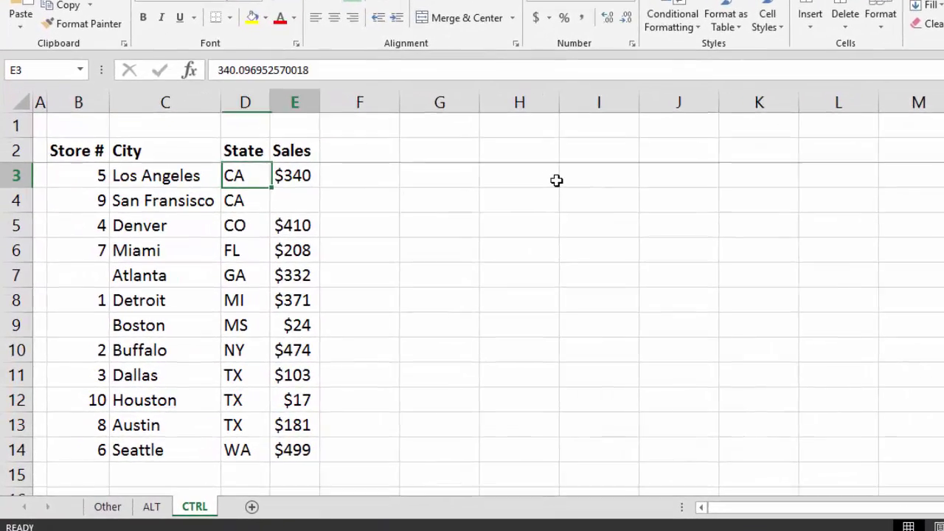
pyautogui.press('Right')
pyautogui.press('Right')
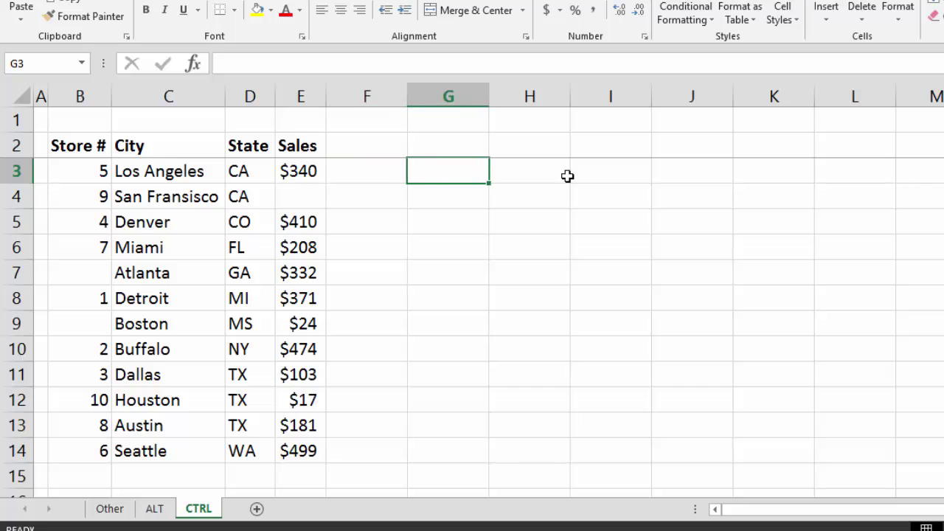
pyautogui.press('Right')
pyautogui.press('Right')
pyautogui.press('Right')
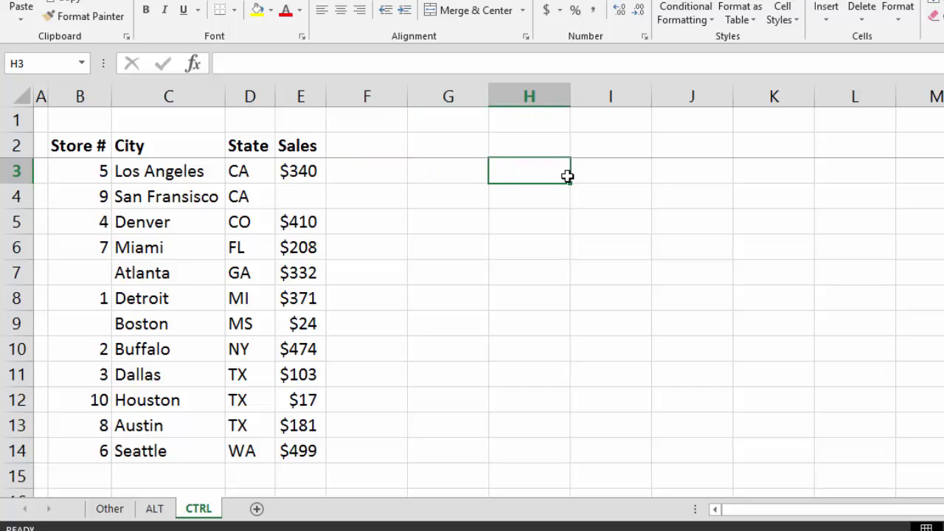
# Step: Move the active cell back along row 3 one cell at a time to the State entry in D3
pyautogui.press('Left')
pyautogui.press('Left')
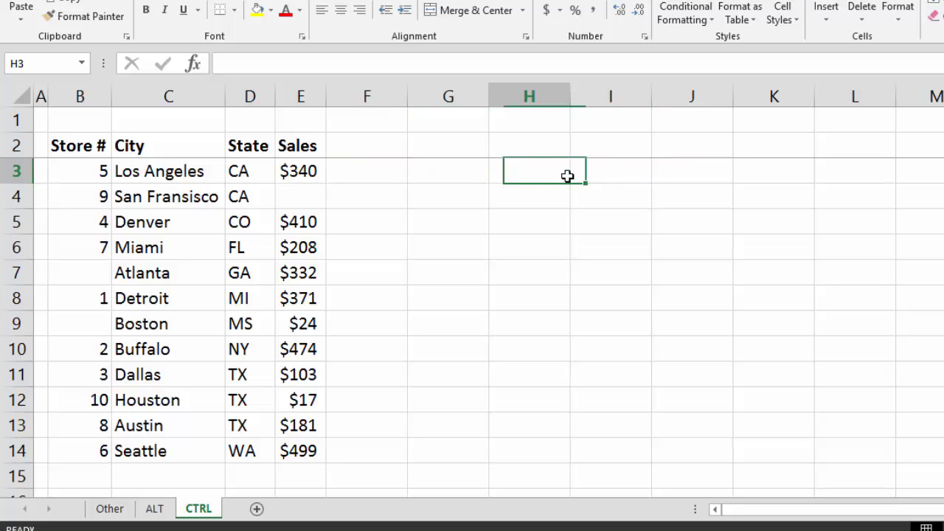
pyautogui.press('Left')
pyautogui.press('Left')
pyautogui.press('Left')
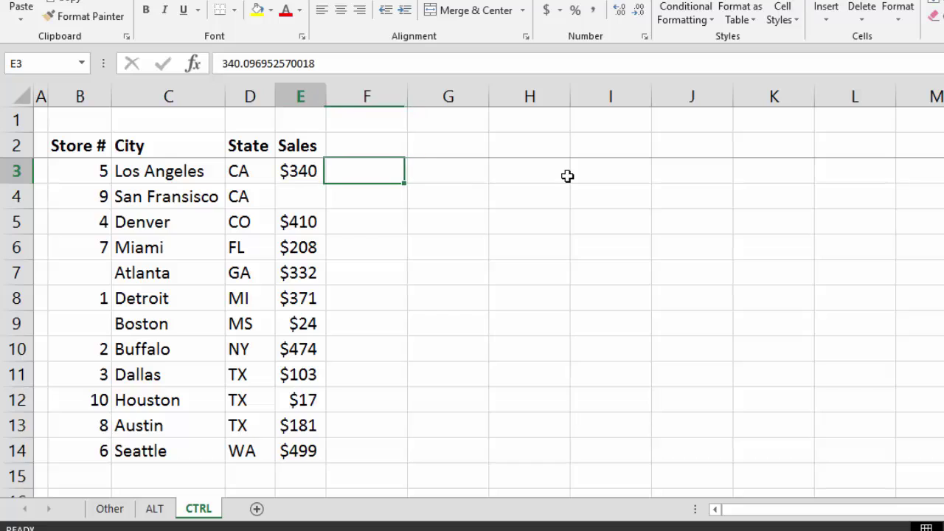
pyautogui.press('Left')
# Step: Move the active cell down the State column one row at a time to D9
pyautogui.press('Down')
pyautogui.press('Down')
pyautogui.press('Down')
pyautogui.press('Down')
pyautogui.press('Down')
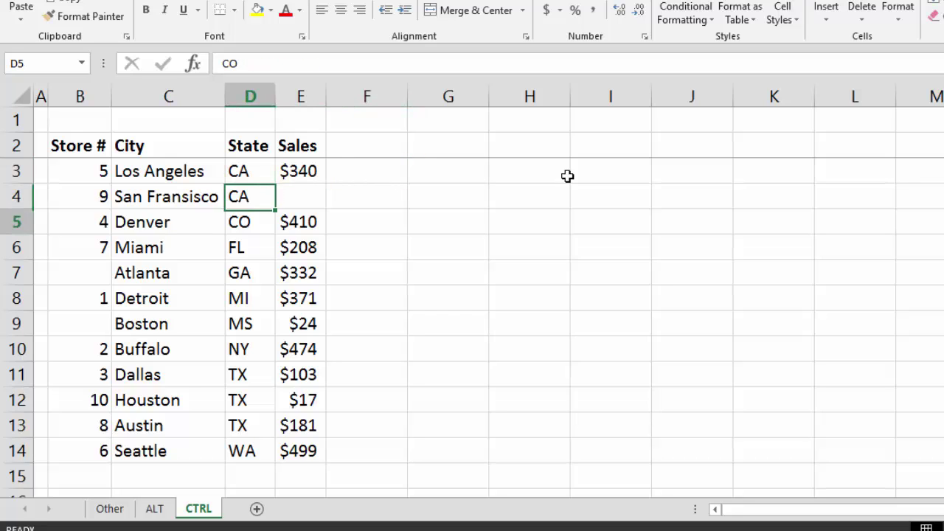
pyautogui.press('Down')
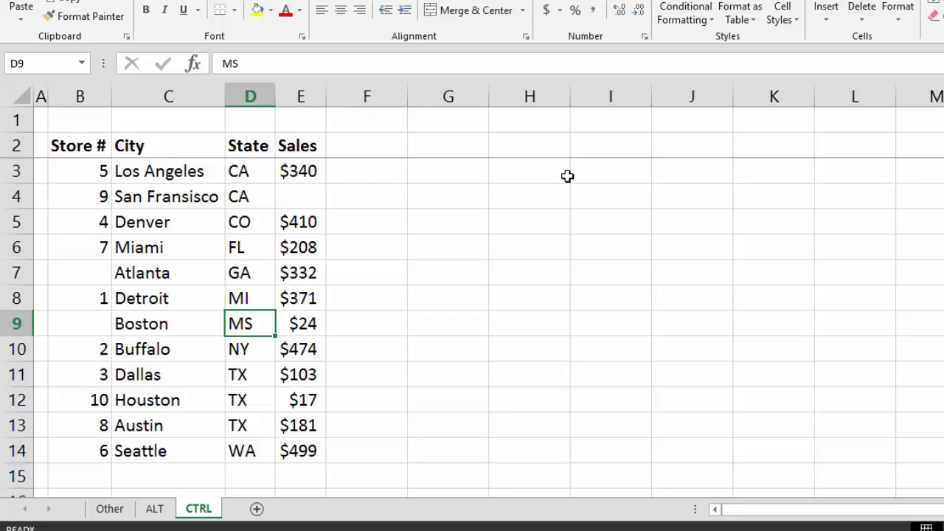
# Step: Move the active cell across to the Store # column, up to row 3 and over to C3, one cell at a time
pyautogui.press('Left')
pyautogui.press('Left')
pyautogui.press('Up')
pyautogui.press('Up')
pyautogui.press('Up')
pyautogui.press('Up')
pyautogui.press('Up')
pyautogui.press('Up')
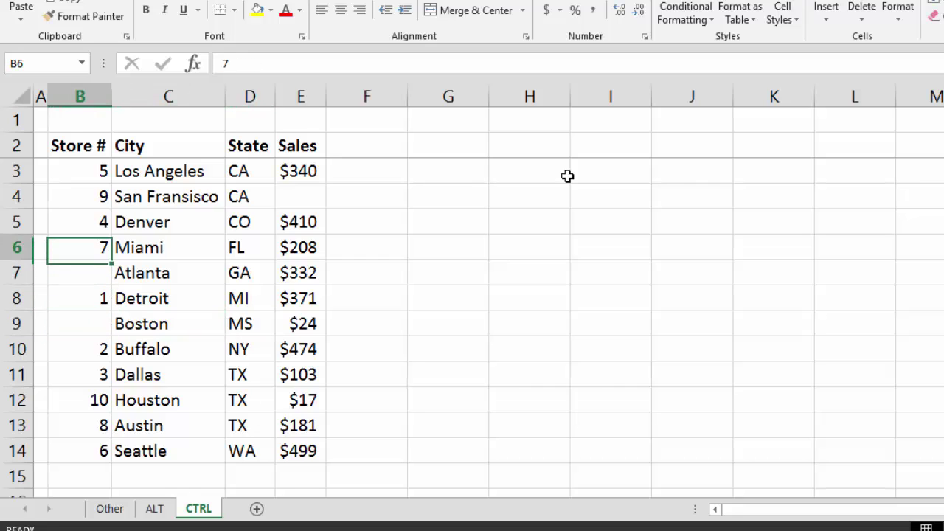
pyautogui.press('Right')
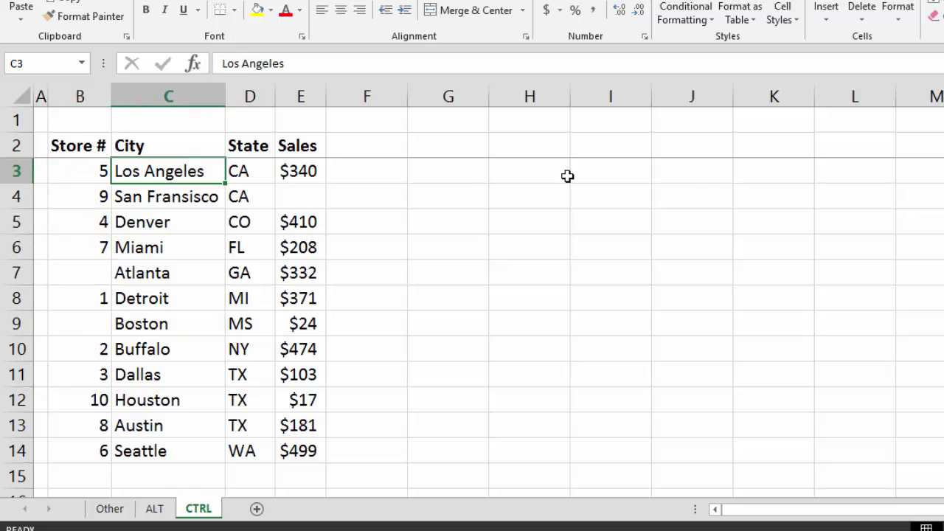
# Step: Move the active cell back and forth around B3, finishing on the City header in C2
pyautogui.press('Left')
pyautogui.press('Left')
pyautogui.press('Right')
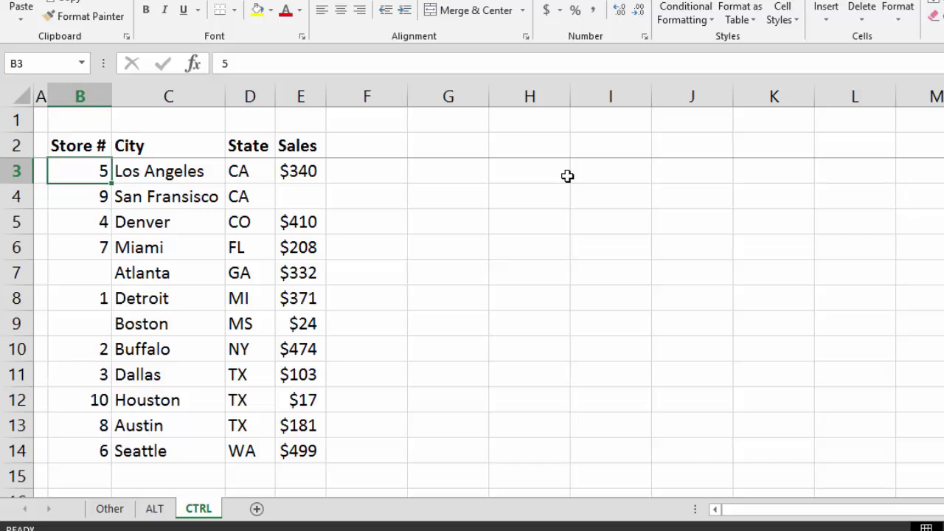
pyautogui.press('Left')
pyautogui.press('Right')
pyautogui.press('Right')
pyautogui.press('Up')
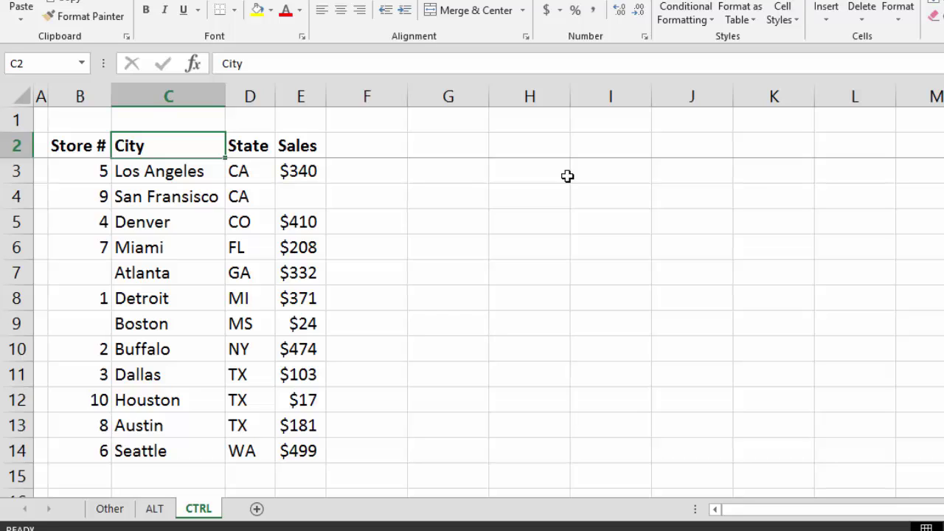
# Step: Select the empty cell H3 and move back one cell at a time to the City header in C2
pyautogui.click(567, 176)
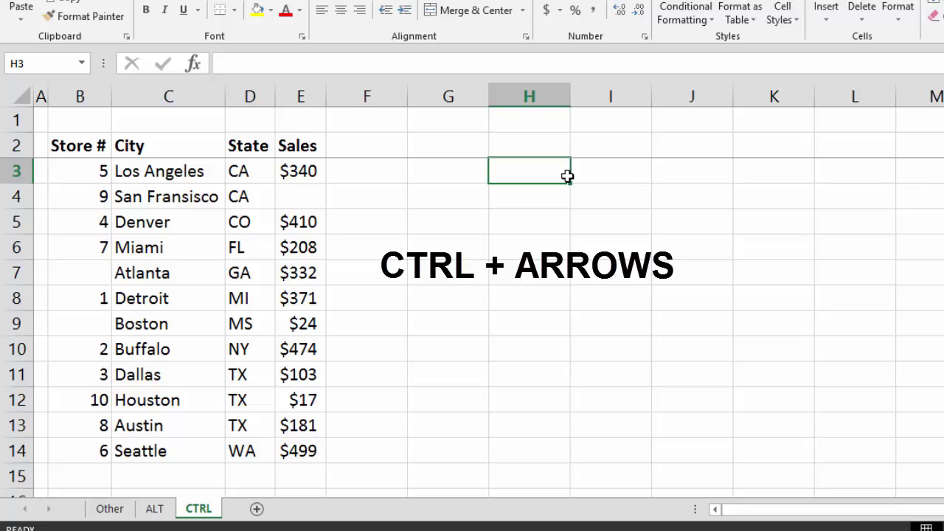
pyautogui.press('Left')
pyautogui.press('Left')
pyautogui.press('Left')
pyautogui.press('Left')
pyautogui.press('Left')
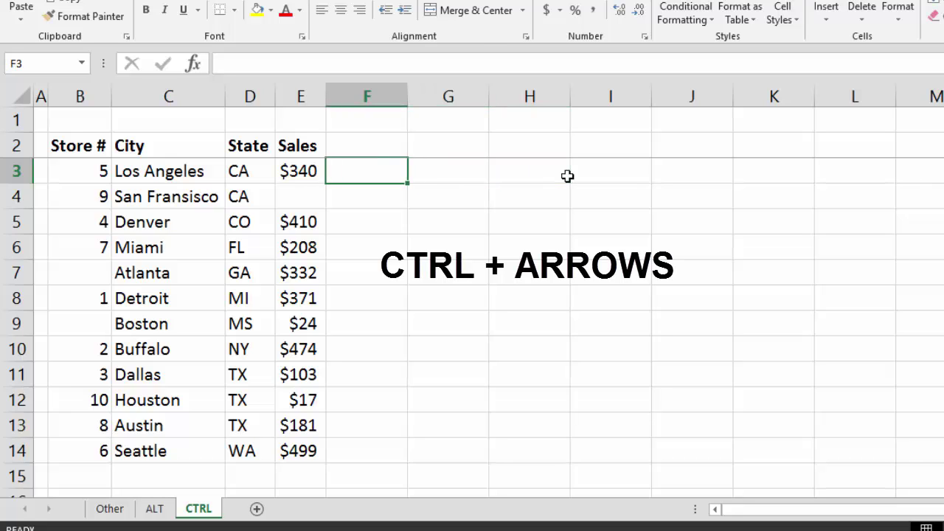
pyautogui.press('Up')
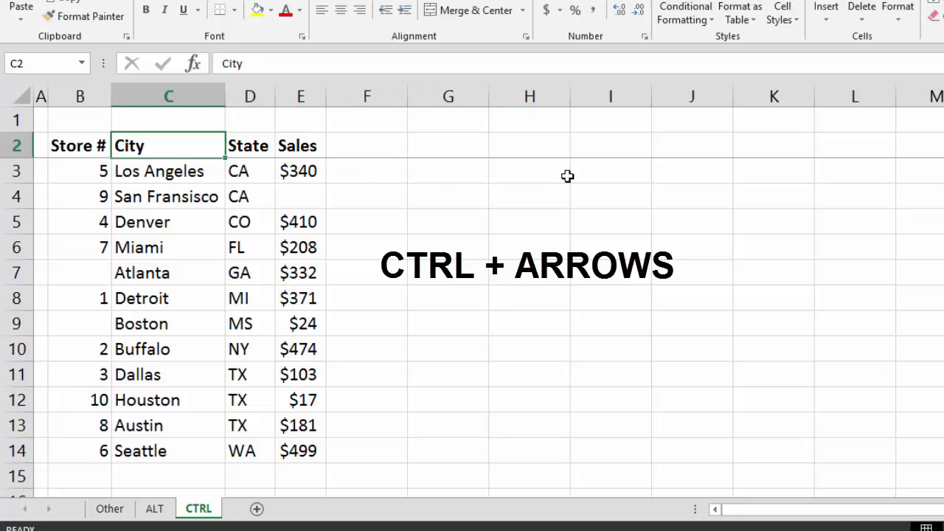
# Step: Jump twice between the City header in C2 and the last city in C14, finishing on the header
pyautogui.hotkey('ctrl', 'Down')
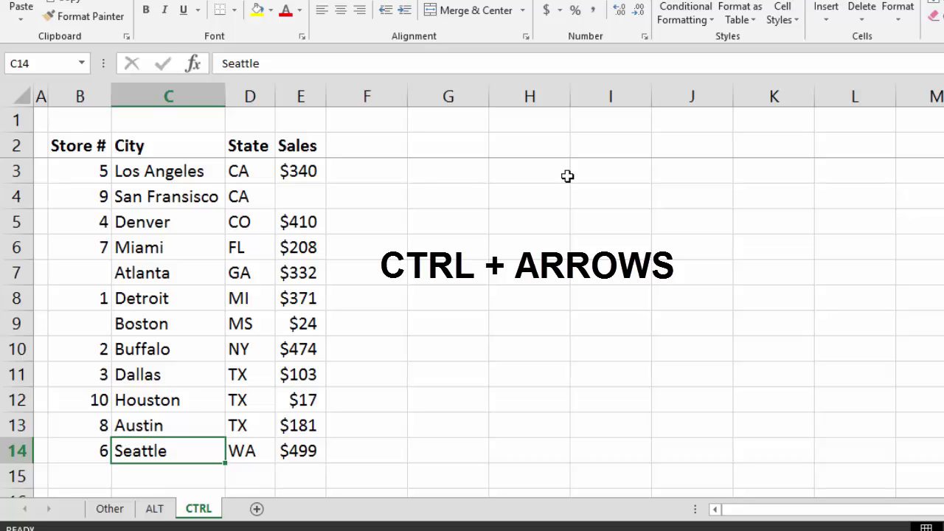
pyautogui.hotkey('ctrl', 'Up')
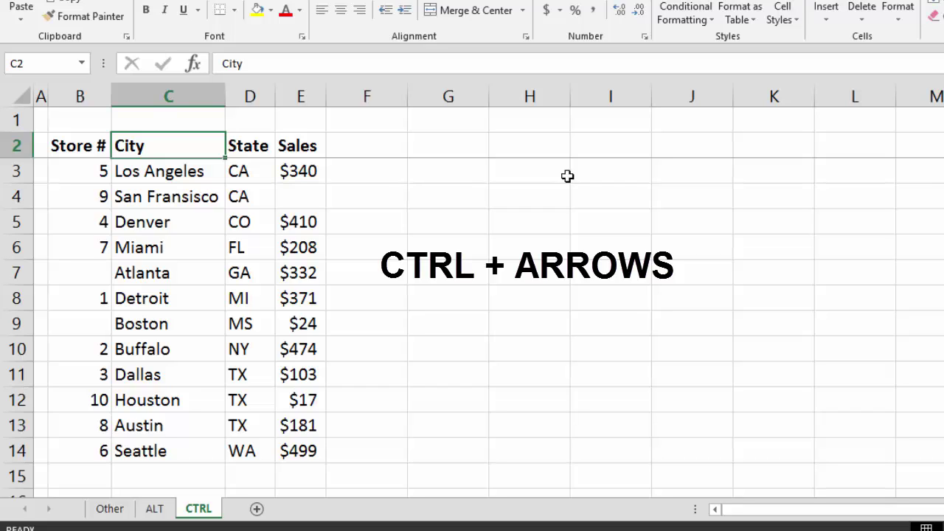
pyautogui.hotkey('ctrl', 'Down')
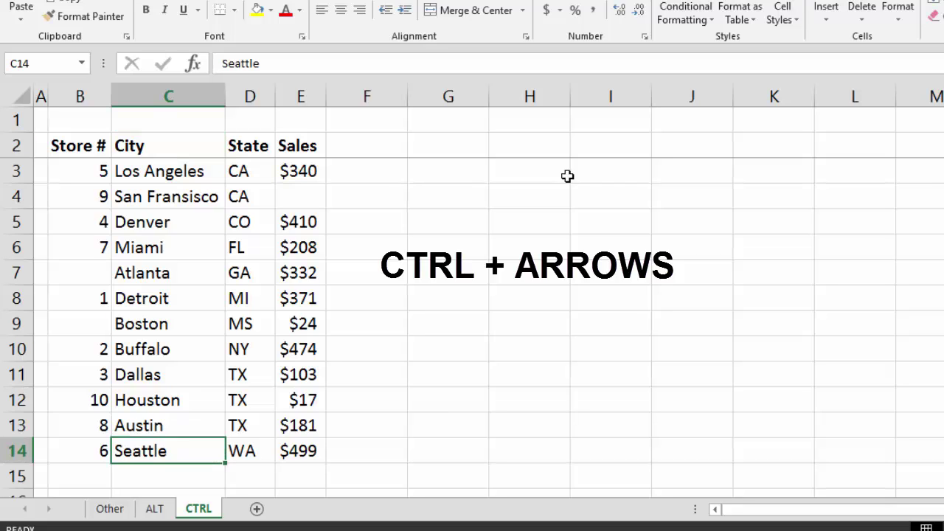
pyautogui.hotkey('ctrl', 'Up')
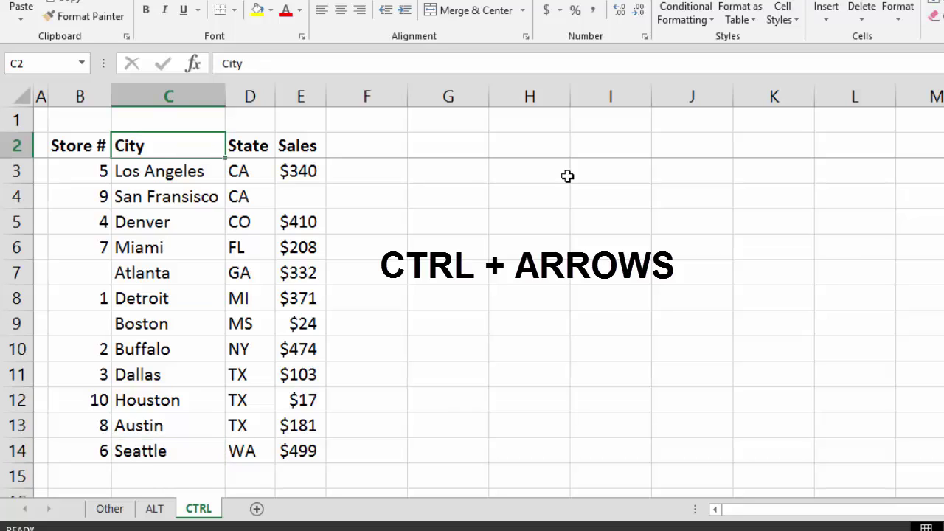
# Step: Jump along the header row between Store # in B2 and Sales in E2, finishing on B2
pyautogui.hotkey('ctrl', 'Left')
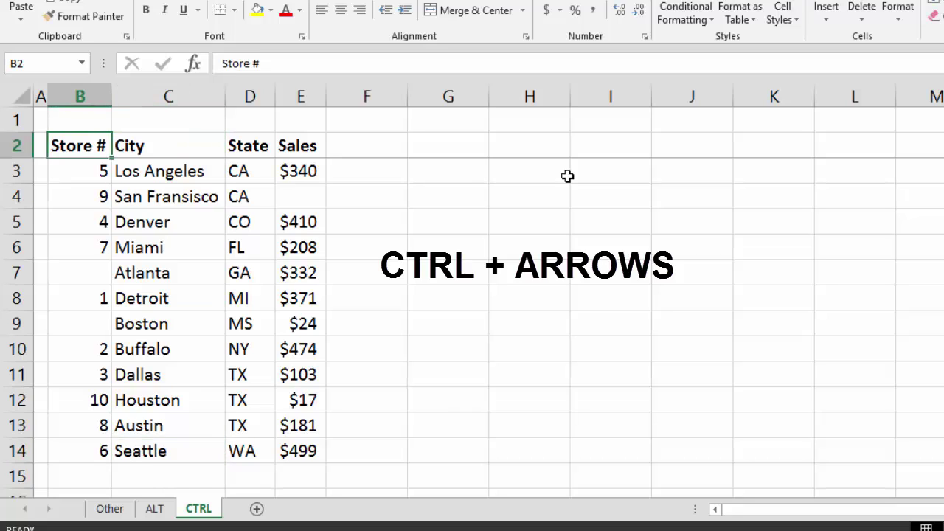
pyautogui.hotkey('ctrl', 'Right')
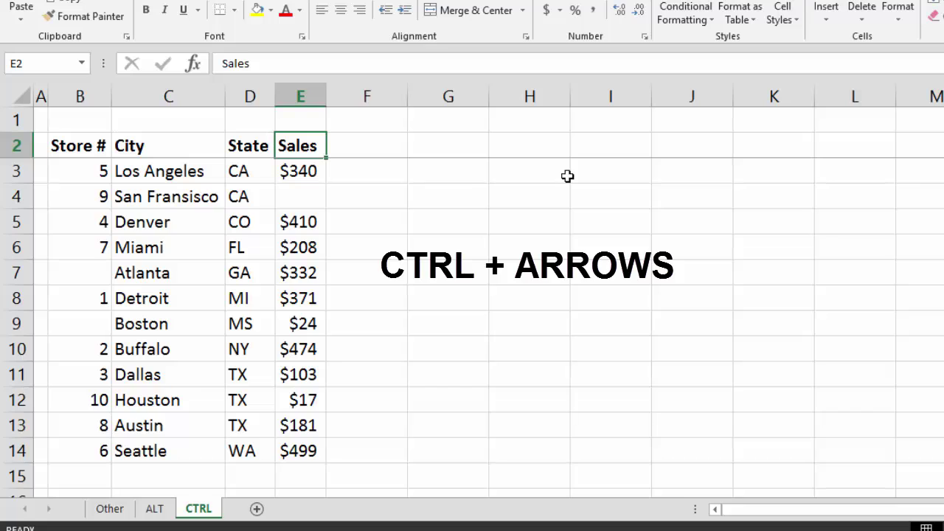
pyautogui.hotkey('ctrl', 'Left')
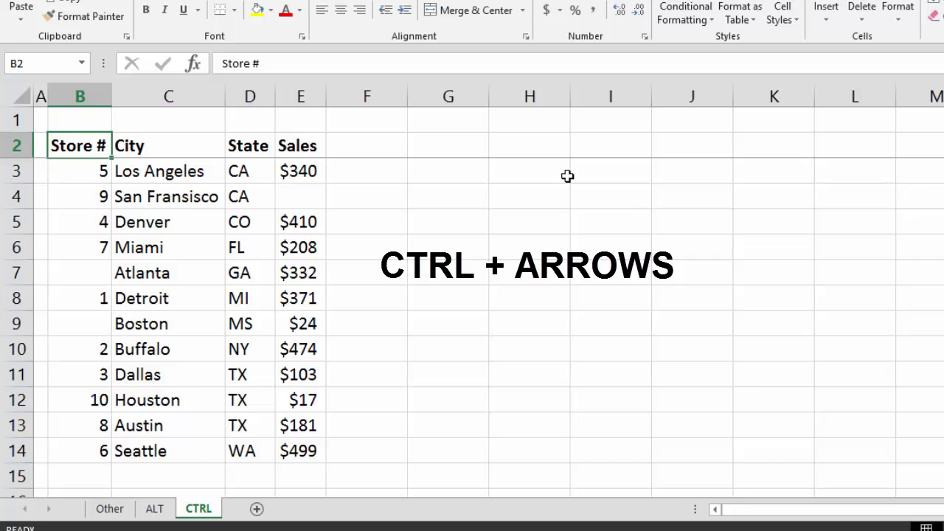
# Step: Move down the Store # column one row at a time to examine the blank cells B7 and B9
pyautogui.press('Down')
pyautogui.press('Down')
pyautogui.press('Down')
pyautogui.press('Down')
pyautogui.press('Down')
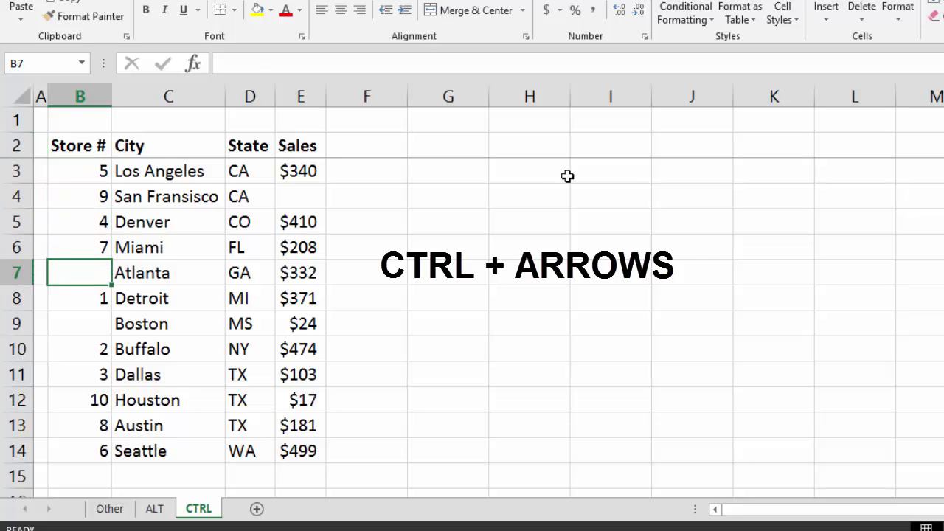
pyautogui.press('Down')
pyautogui.press('Down')
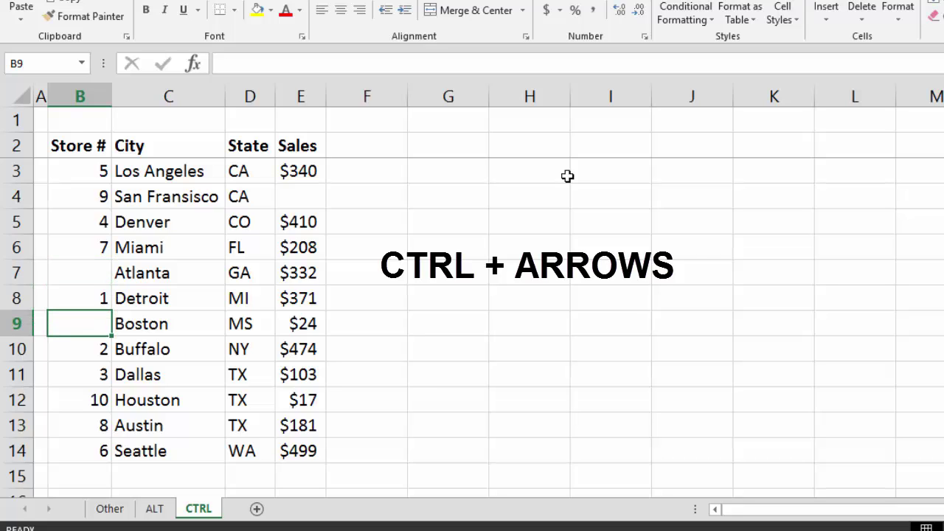
# Step: Move back up the Store # column one row at a time to its header in B2
pyautogui.press('Up')
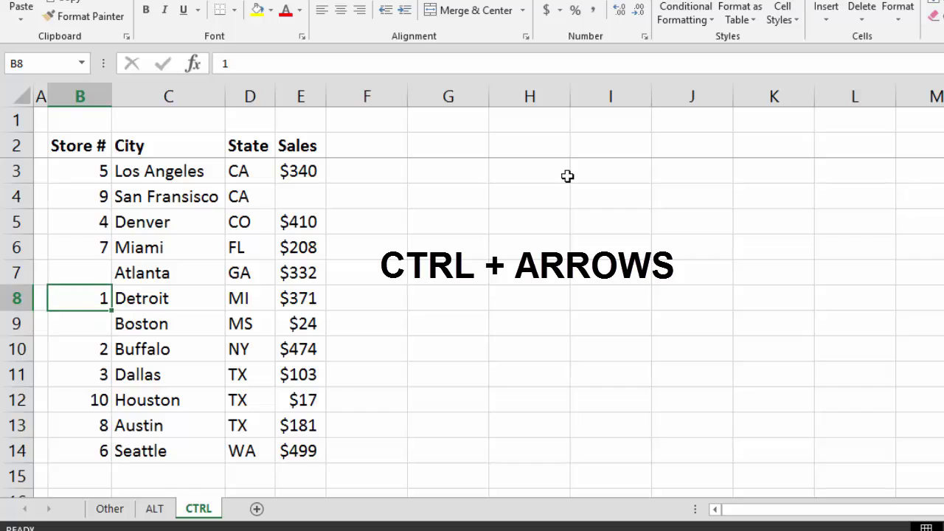
pyautogui.press('Up')
pyautogui.press('Up')
pyautogui.press('Up')
pyautogui.press('Up')
pyautogui.press('Up')
pyautogui.press('Up')
pyautogui.press('Up')
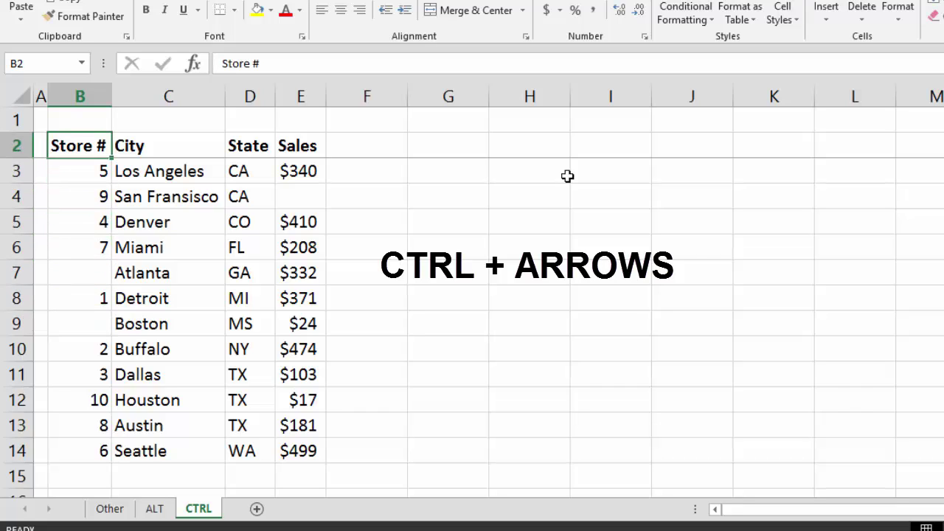
# Step: Jump between the edges of the filled blocks in the Store # column, moving between B2 and B6 and on down to B14
pyautogui.hotkey('ctrl', 'Down')
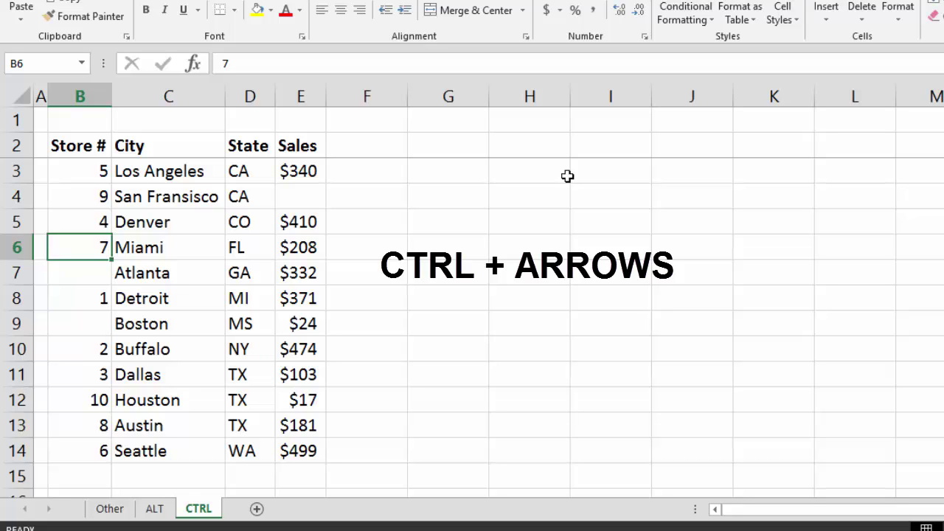
pyautogui.hotkey('ctrl', 'Up')
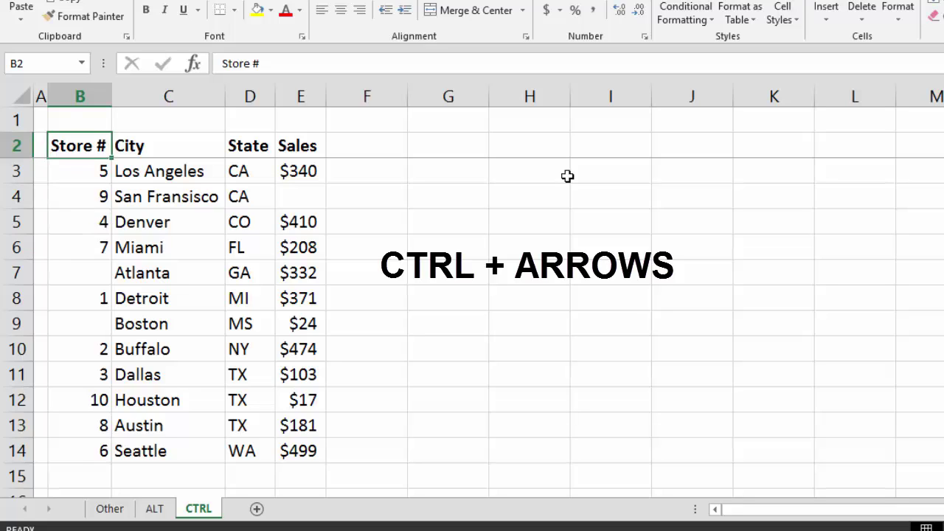
pyautogui.hotkey('ctrl', 'Down')
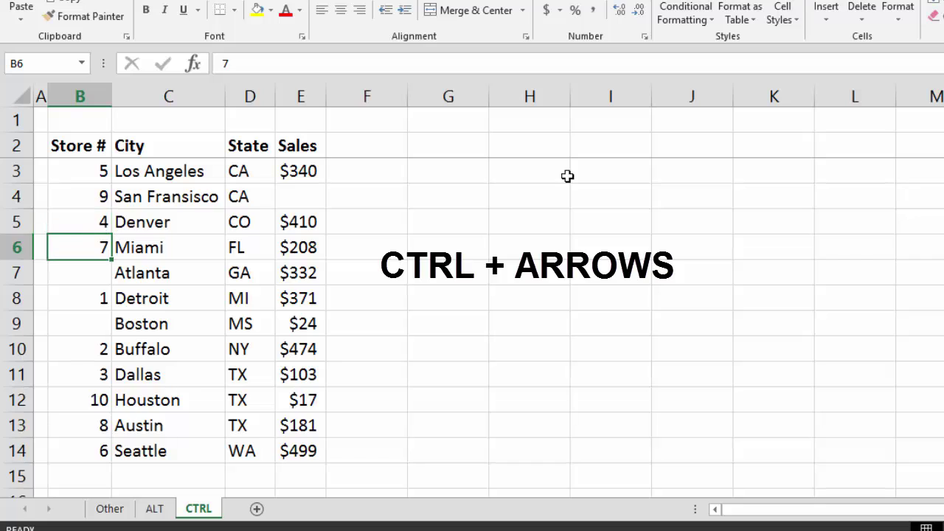
pyautogui.hotkey('ctrl', 'Down')
pyautogui.hotkey('ctrl', 'Down')
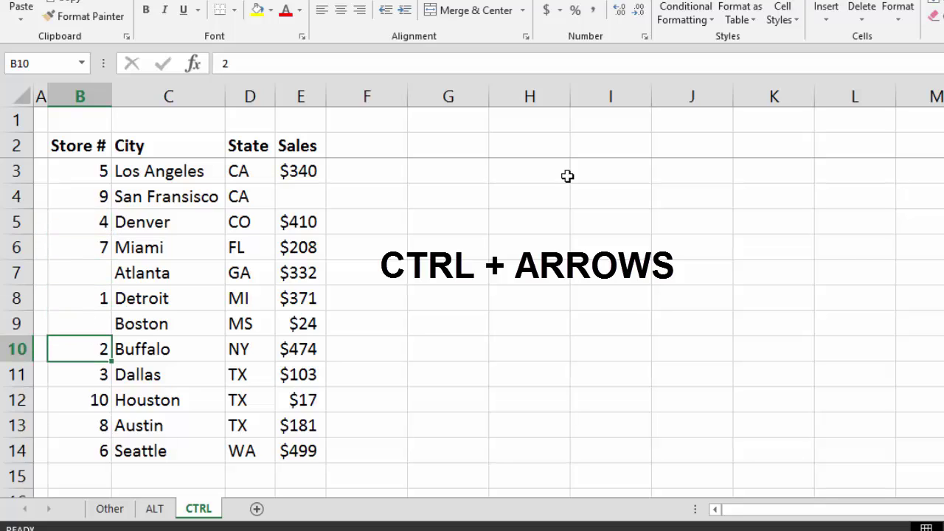
pyautogui.hotkey('ctrl', 'Down')
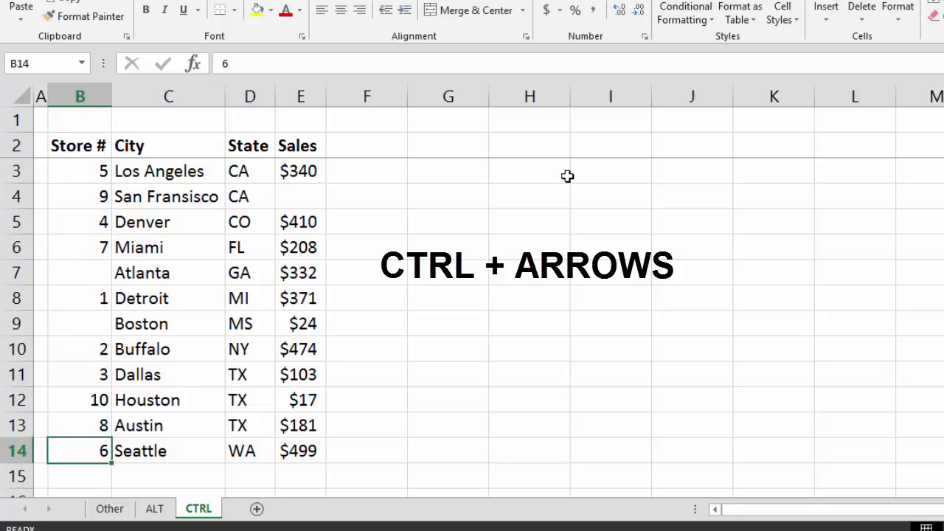
# Step: Return from B14 up the Store # column to the header in B2
pyautogui.press('Up')
pyautogui.press('Up')
pyautogui.press('Up')
pyautogui.press('Up')
pyautogui.press('Up')
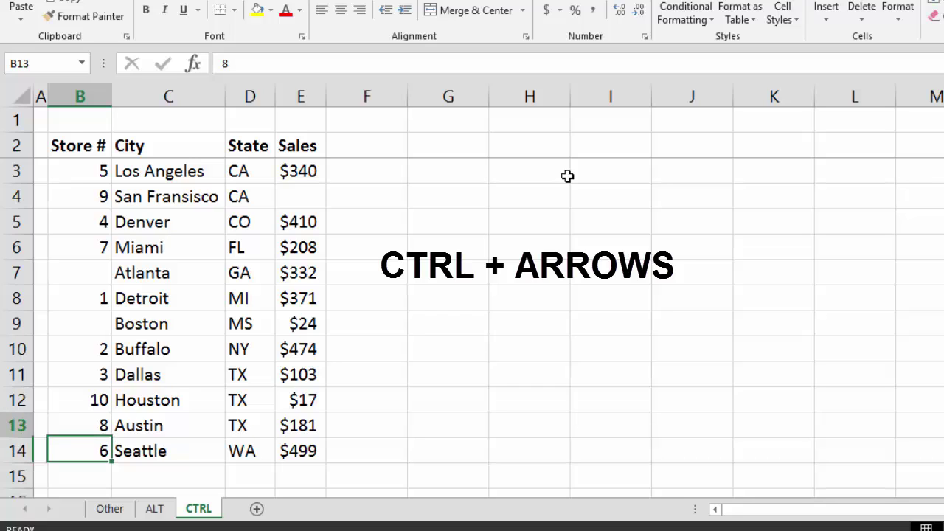
pyautogui.press('Up')
pyautogui.press('Up')
pyautogui.press('Up')
pyautogui.press('Up')
pyautogui.press('Up')
pyautogui.press('Up')
pyautogui.press('Up')
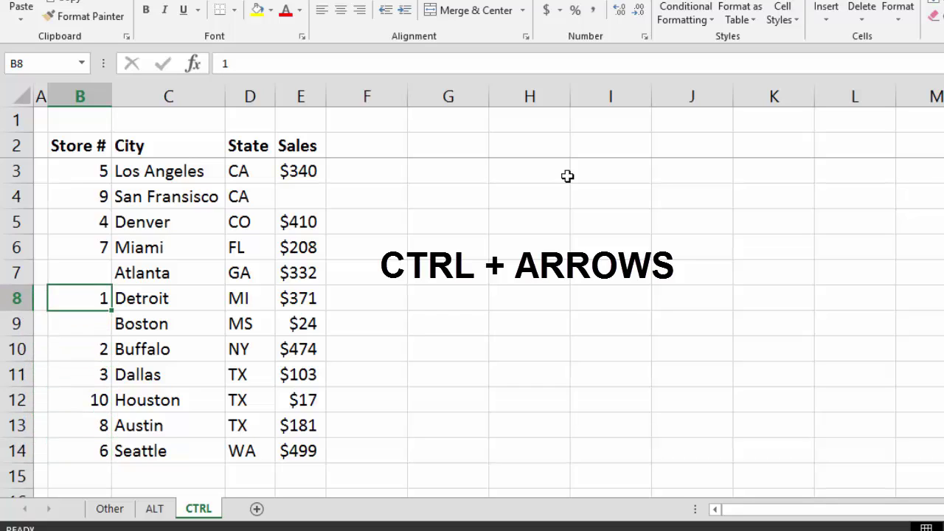
pyautogui.press('Down')
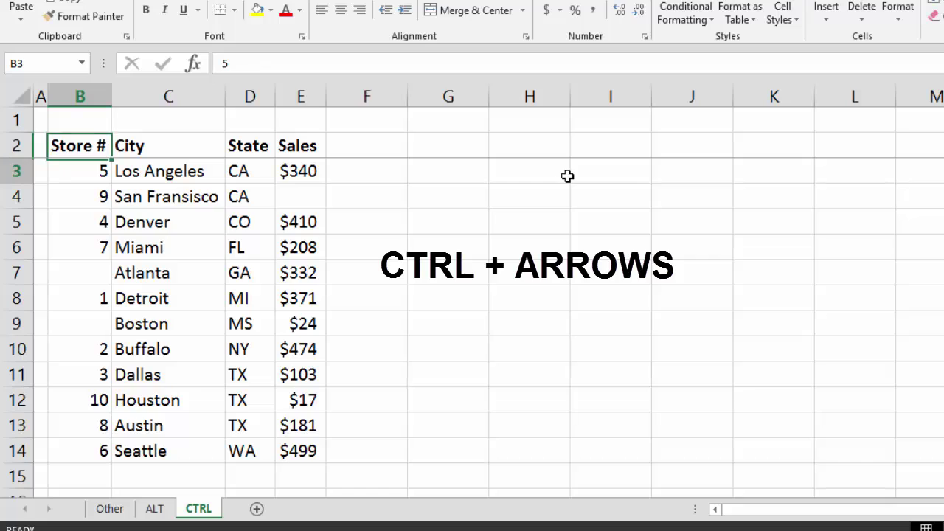
pyautogui.press('Up')
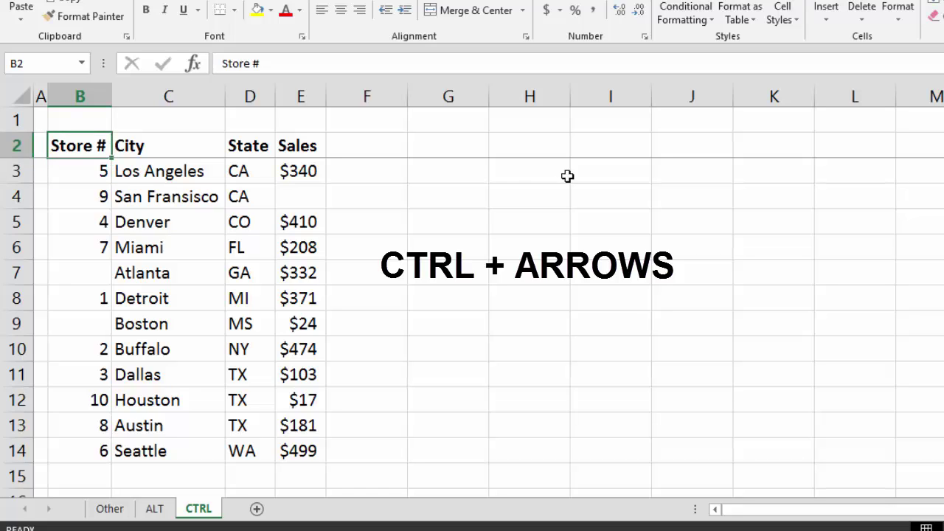
# Step: Jump down the Store # column to B6, step back up to B4, and jump between B4 and D4 across row 4
pyautogui.hotkey('ctrl', 'Down')
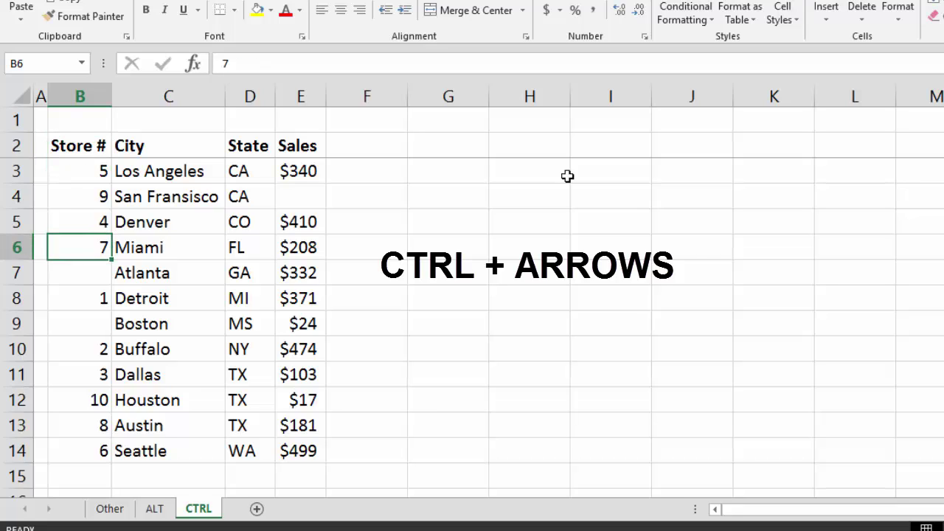
pyautogui.press('Up')
pyautogui.press('Up')
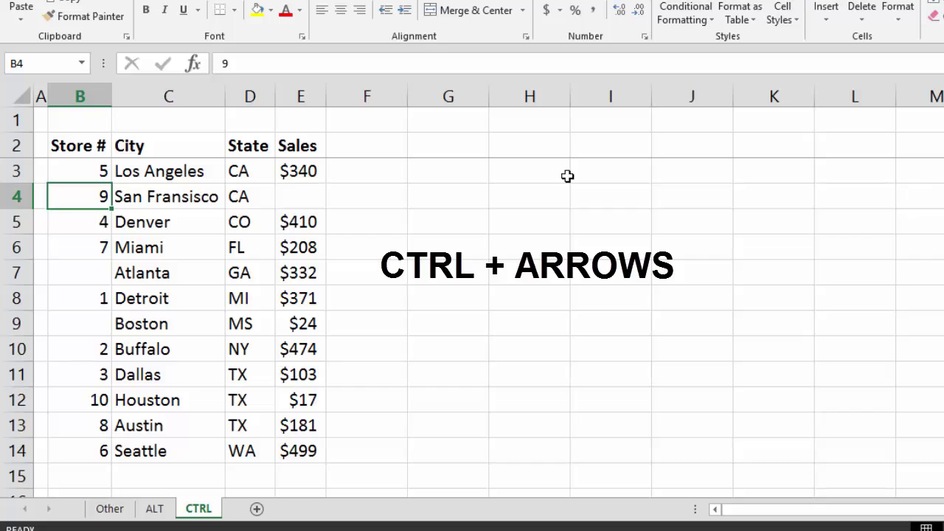
pyautogui.hotkey('ctrl', 'Right')
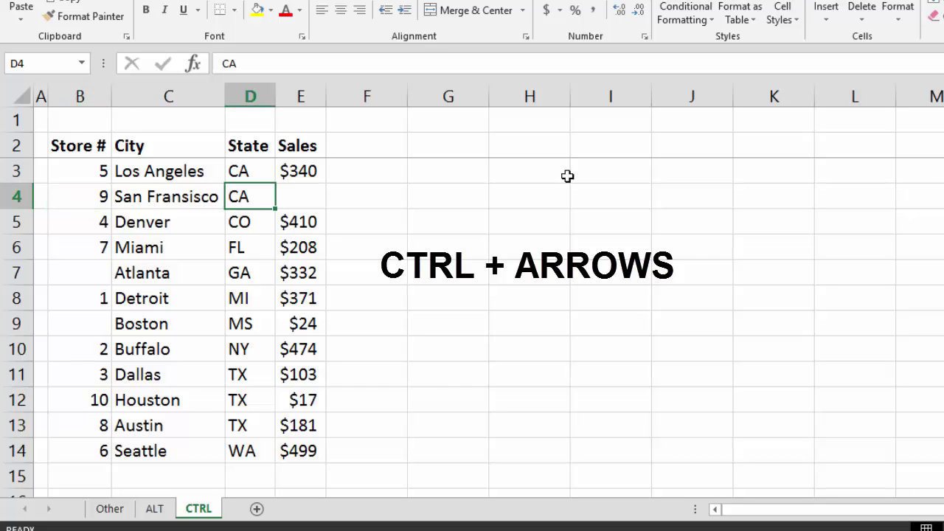
pyautogui.press('Down')
pyautogui.press('Down')
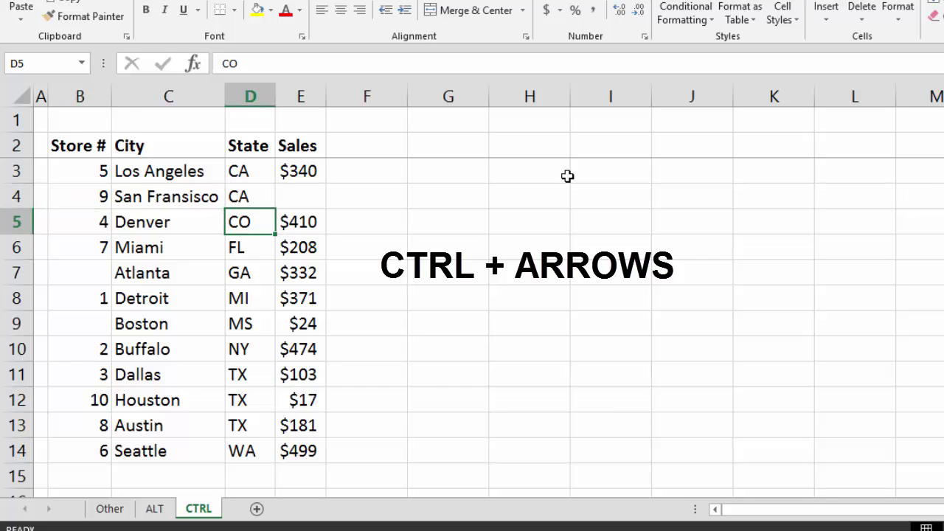
pyautogui.press('Up')
pyautogui.press('Up')
pyautogui.hotkey('ctrl', 'Left')
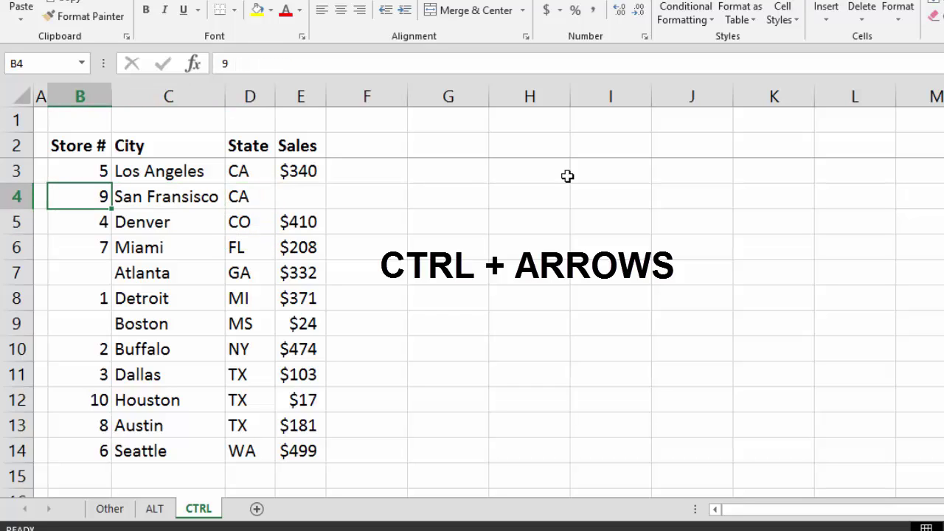
pyautogui.hotkey('ctrl', 'Right')
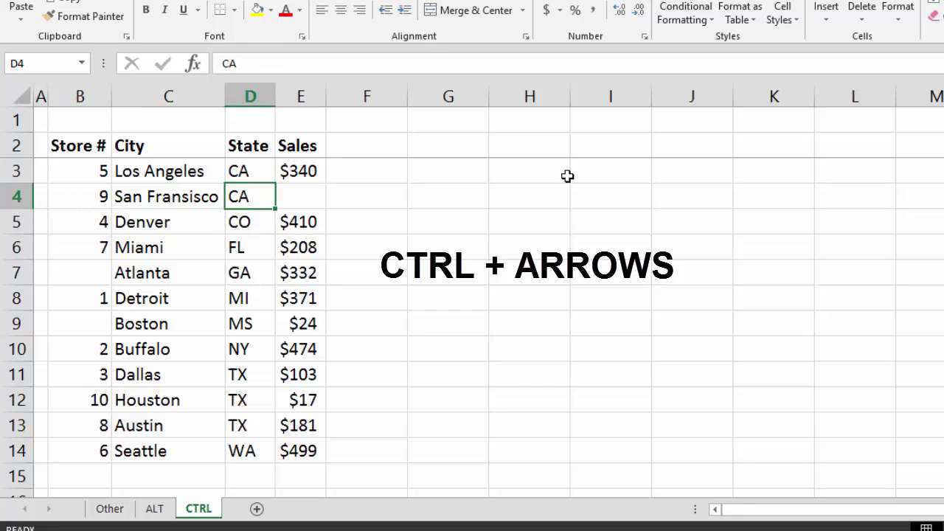
# Step: Move through the blank Sales cell E4 to E6 and back cell by cell to the City header in C2
pyautogui.press('Right')
pyautogui.press('Down')
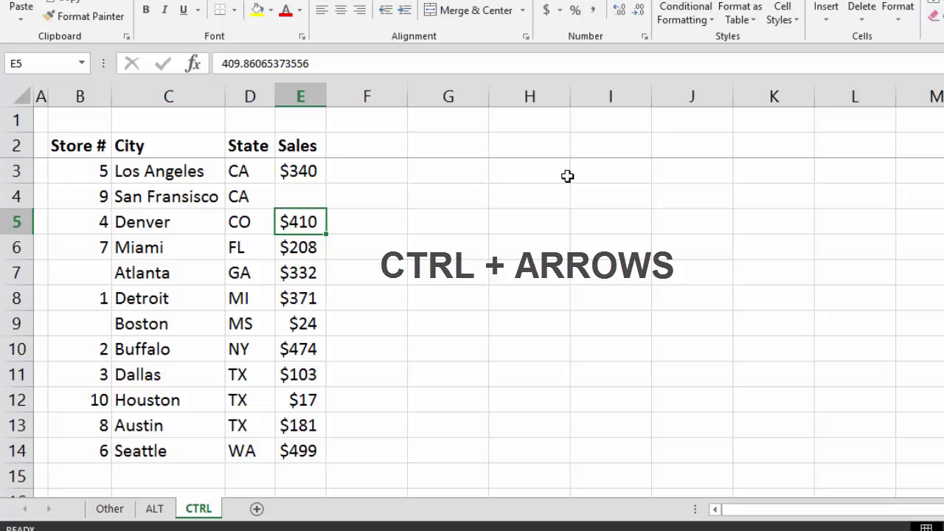
pyautogui.press('Down')
pyautogui.press('Left')
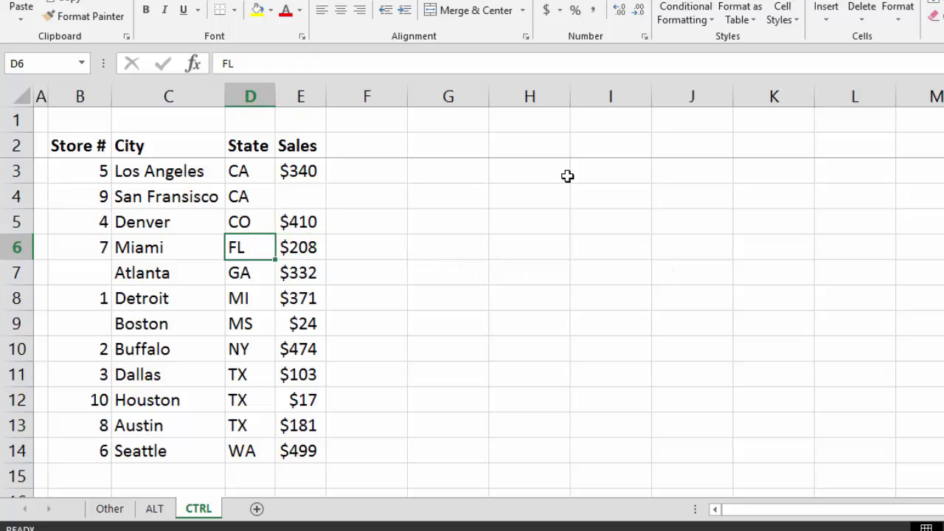
pyautogui.press('Left')
pyautogui.press('Up')
pyautogui.press('Up')
pyautogui.press('Left')
pyautogui.press('Up')
pyautogui.press('Up')
pyautogui.press('Right')
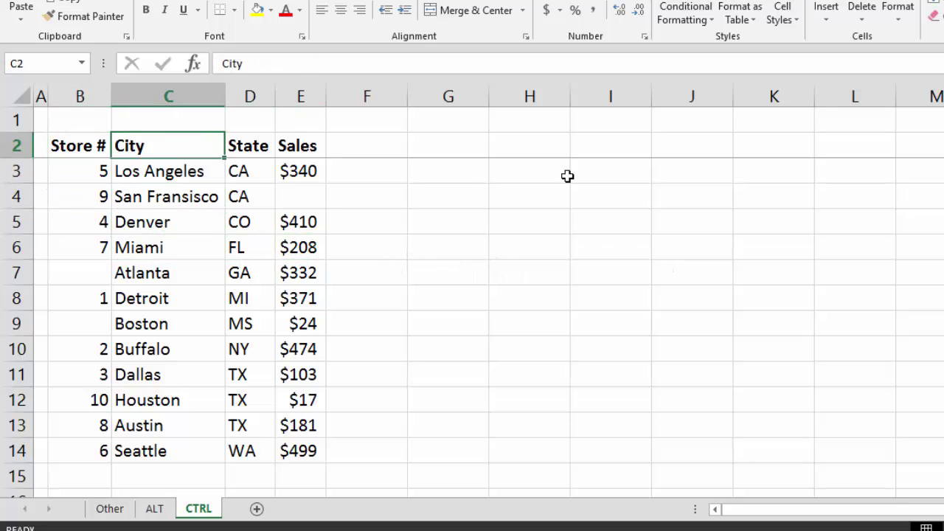
# Step: Go to cell A1 and jump along the sheet's outer edges through XFD1 to the last cell, XFD1048576
pyautogui.hotkey('ctrl', 'Right')
pyautogui.hotkey('ctrl', 'Left')
pyautogui.hotkey('ctrl', 'Home')
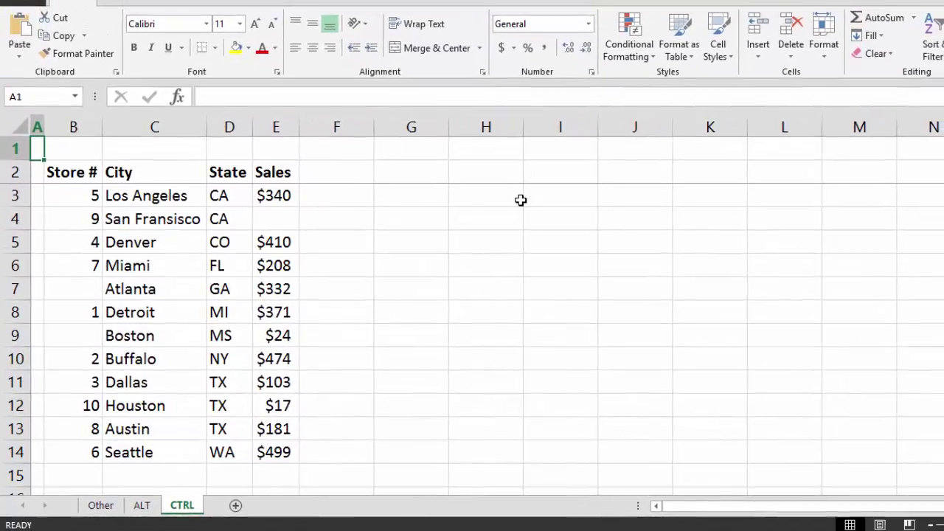
pyautogui.hotkey('ctrl', 'Right')
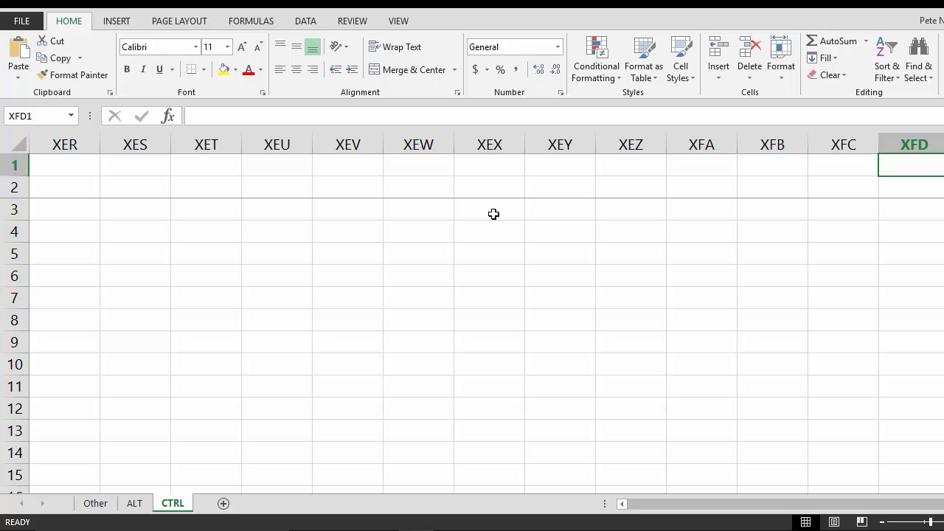
pyautogui.hotkey('ctrl', 'Down')
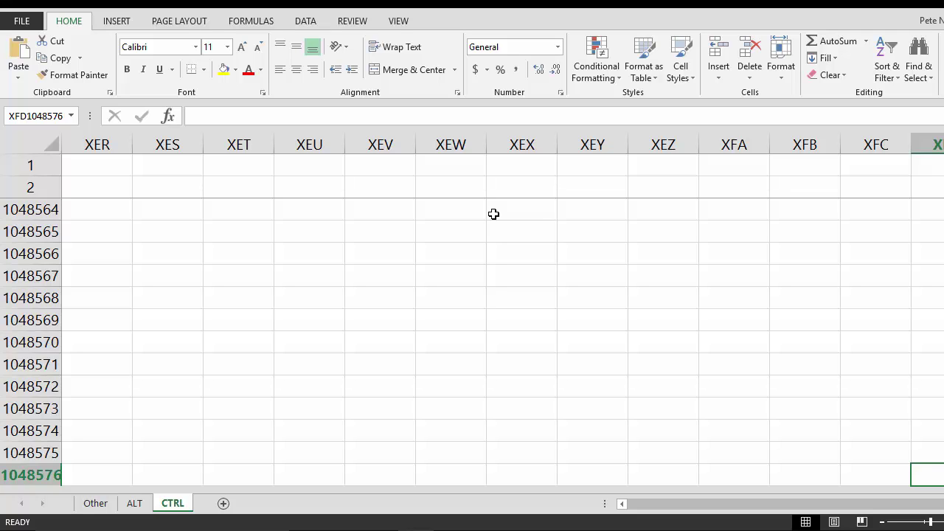
# Step: Move cell by cell away from the sheet's last cell, across to column XEV and up to XEV1048550
pyautogui.press('Left')
pyautogui.press('Left')
pyautogui.press('Left')
pyautogui.press('Left')
pyautogui.press('Left')
pyautogui.press('Left')
pyautogui.press('Left')
pyautogui.press('Left')
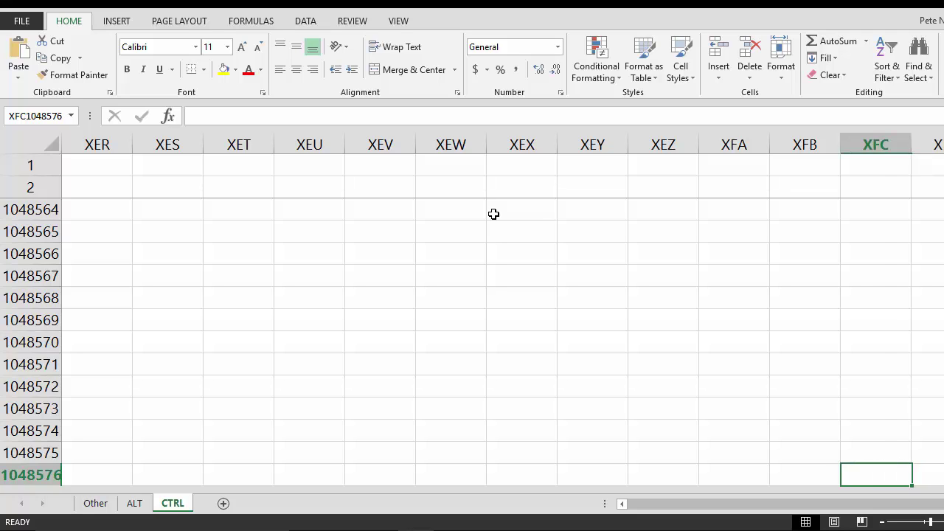
pyautogui.press('Up')
pyautogui.press('Up')
pyautogui.press('Up')
pyautogui.press('Up')
pyautogui.press('Up')
pyautogui.press('Up')
pyautogui.press('Up')
pyautogui.press('Up')
pyautogui.press('Up')
pyautogui.press('Up')
pyautogui.press('Up')
pyautogui.press('Up')
pyautogui.press('Up')
pyautogui.press('Up')
pyautogui.press('Up')
pyautogui.press('Up')
pyautogui.press('Up')
pyautogui.press('Up')
pyautogui.press('Up')
pyautogui.press('Up')
pyautogui.press('Up')
pyautogui.press('Up')
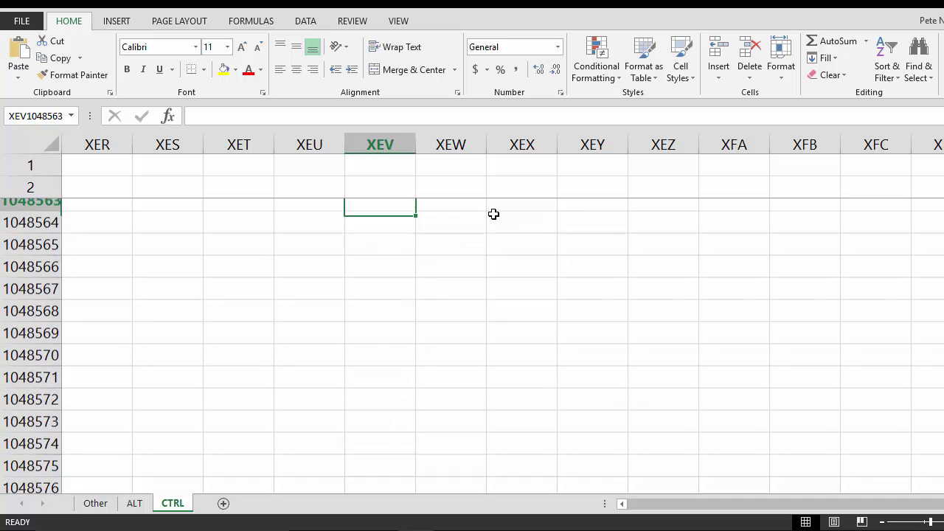
pyautogui.press('Down')
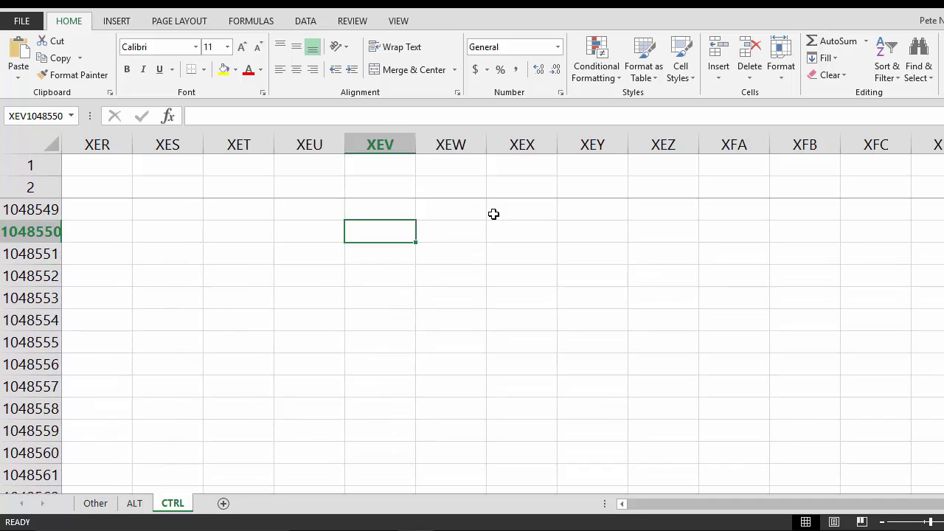
# Step: Step along row 1048550 cell by cell, going back and forth until reaching column XEG
pyautogui.press('Left')
pyautogui.press('Left')
pyautogui.press('Left')
pyautogui.press('Left')
pyautogui.press('Left')
pyautogui.press('Left')
pyautogui.press('Left')
pyautogui.press('Left')
pyautogui.press('Right')
pyautogui.press('Right')
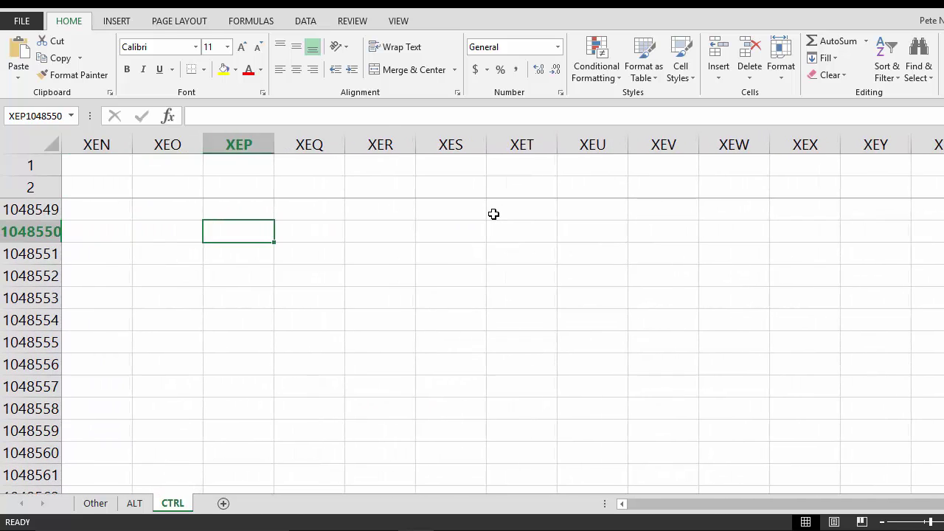
pyautogui.press('Left')
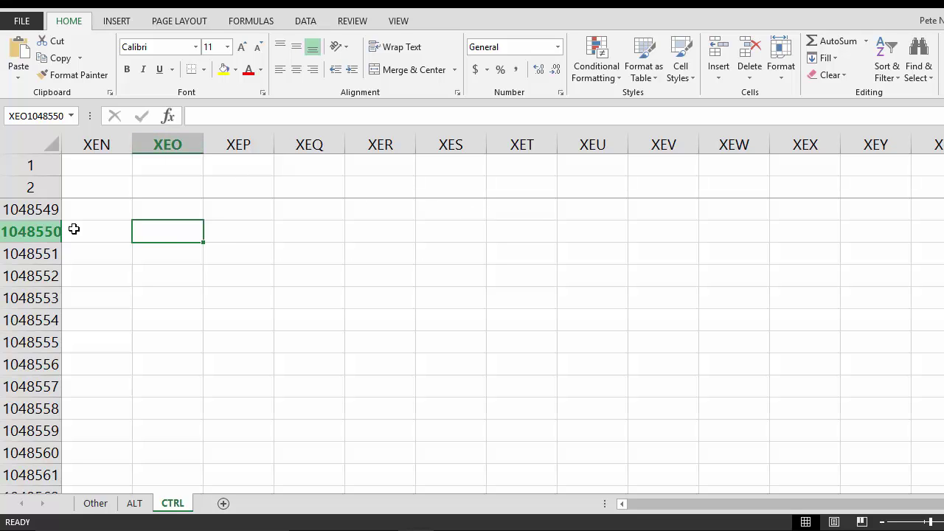
pyautogui.press('Left')
pyautogui.press('Left')
pyautogui.press('Left')
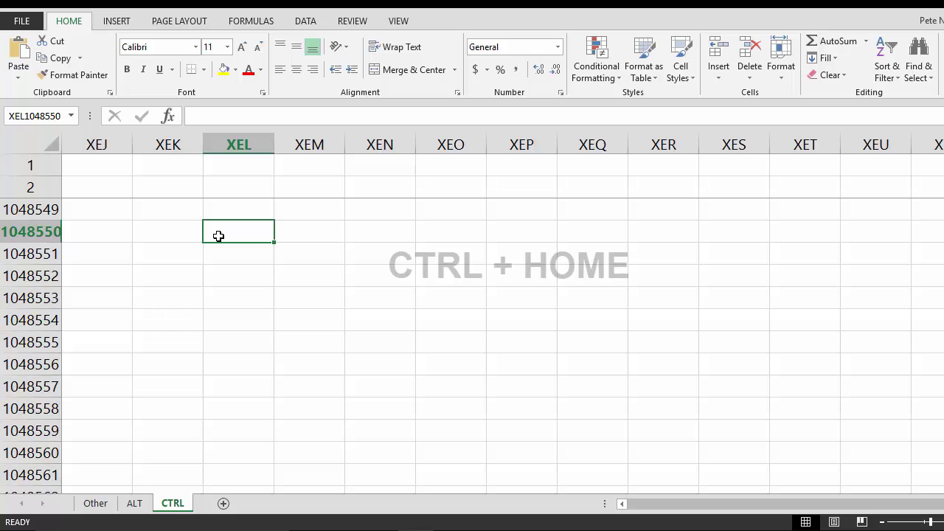
pyautogui.press('Left')
pyautogui.press('Left')
pyautogui.press('Left')
pyautogui.press('Left')
pyautogui.press('Left')
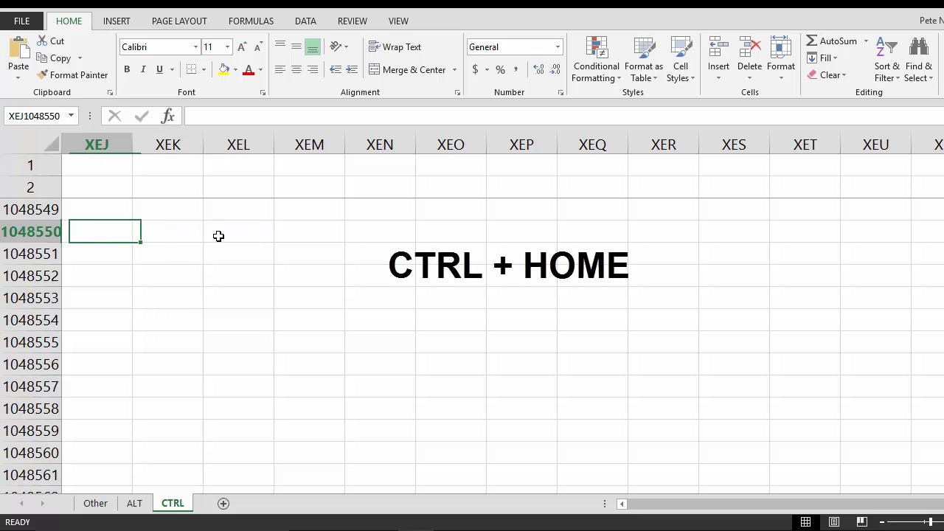
pyautogui.press('Right')
pyautogui.press('Right')
pyautogui.press('Right')
pyautogui.press('Right')
pyautogui.press('Left')
pyautogui.press('Left')
pyautogui.press('Left')
pyautogui.press('Left')
pyautogui.press('Left')
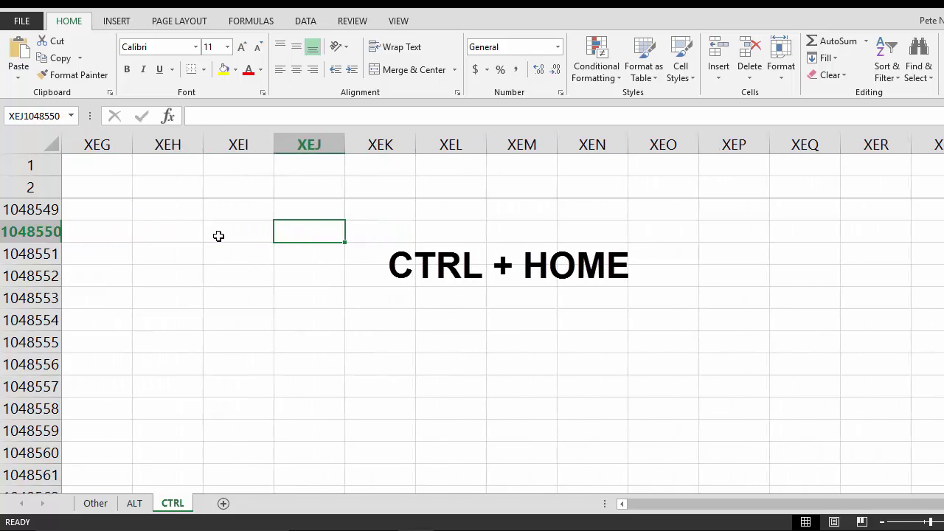
pyautogui.press('Right')
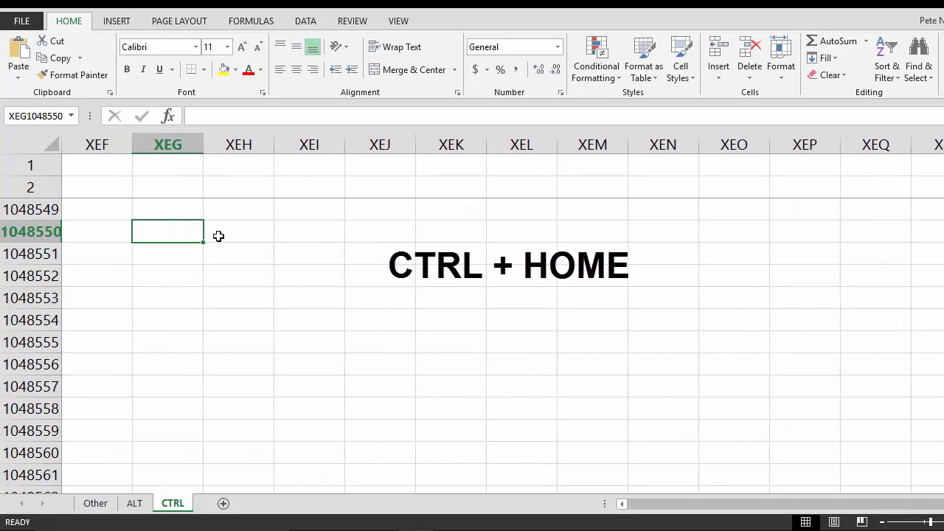
# Step: Return directly to the sheet's starting cell A3 below the frozen rows and move to the Store # header in B2
pyautogui.hotkey('ctrl', 'Home')
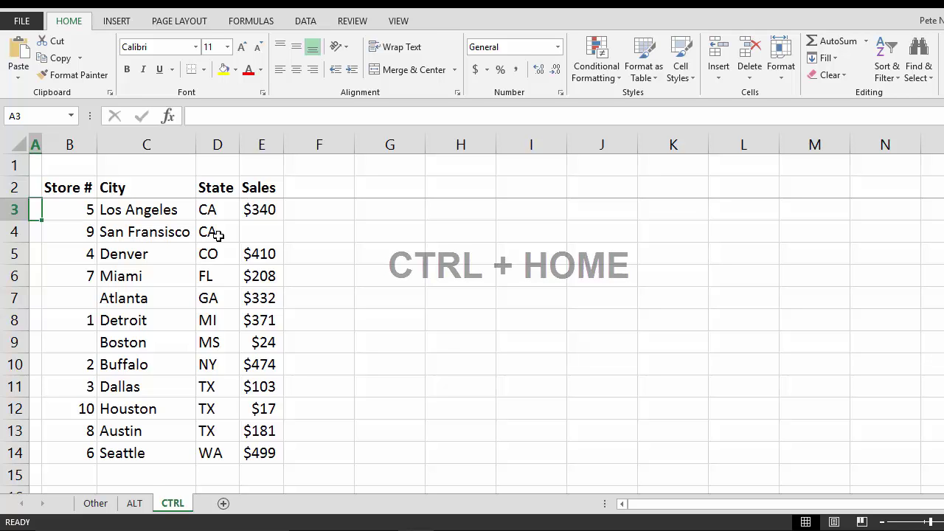
pyautogui.hotkey('ctrl', 'Home')
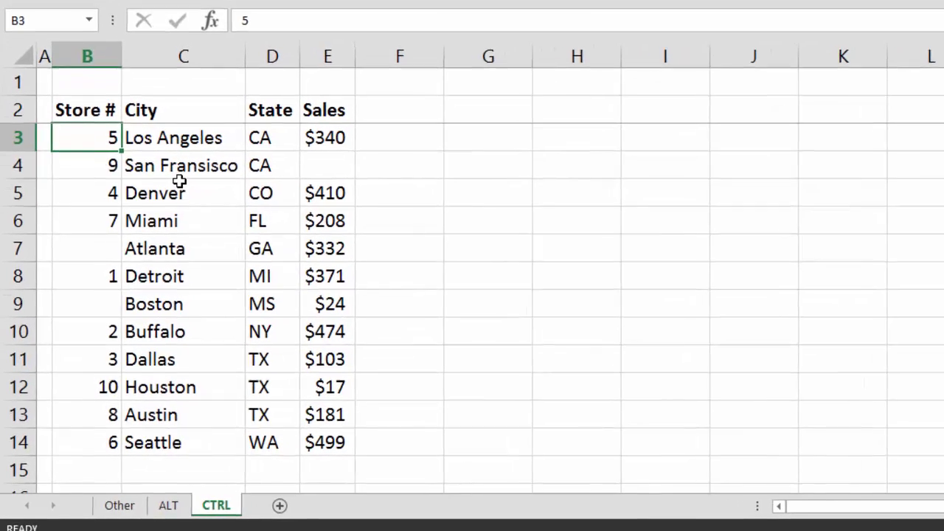
pyautogui.press('Right')
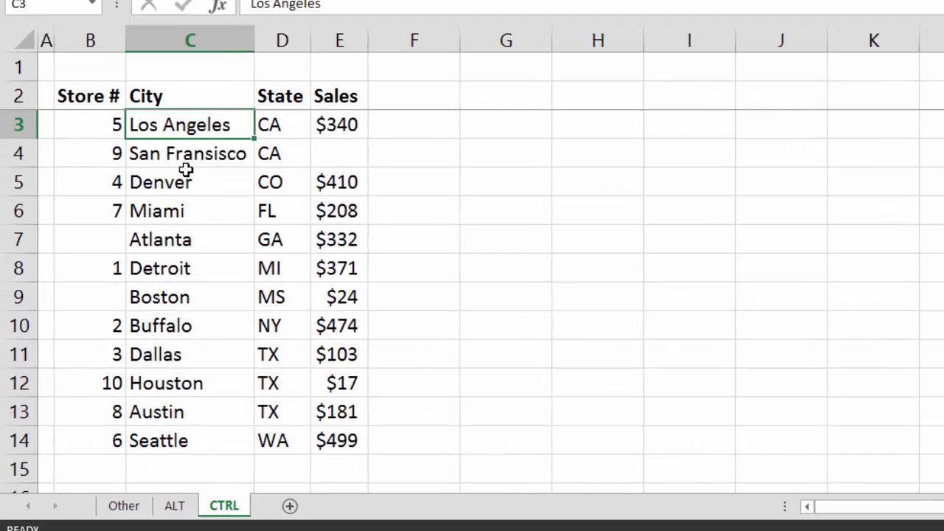
pyautogui.press('Left')
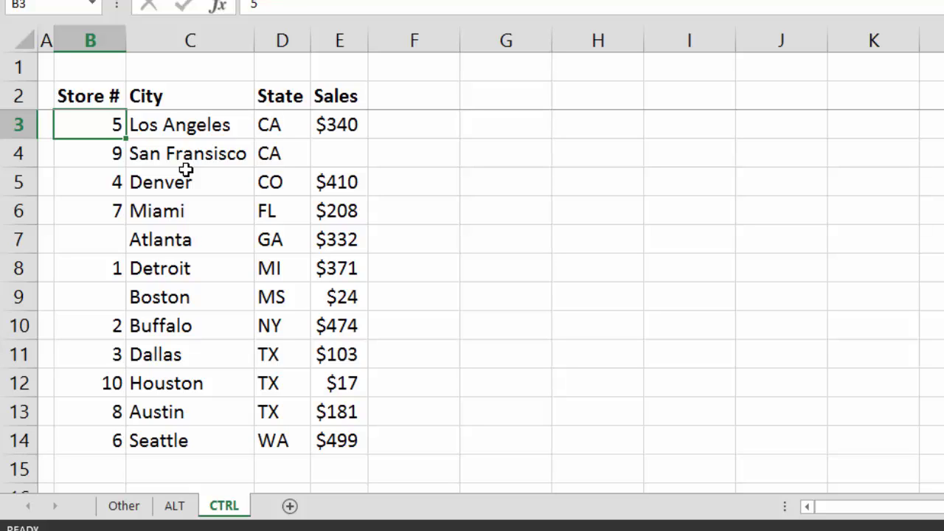
pyautogui.press('Down')
pyautogui.press('Up')
pyautogui.press('Up')
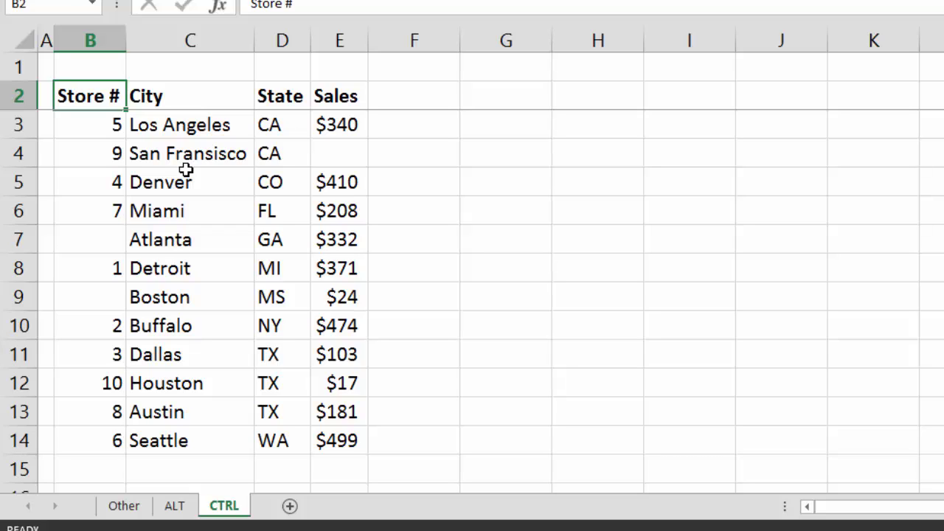
# Step: Extend the selection from the Store # header cell by cell to cover B2:D11
pyautogui.hotkey('shift', 'Down')
pyautogui.hotkey('shift', 'Down')
pyautogui.hotkey('shift', 'Down')
pyautogui.hotkey('shift', 'Down')
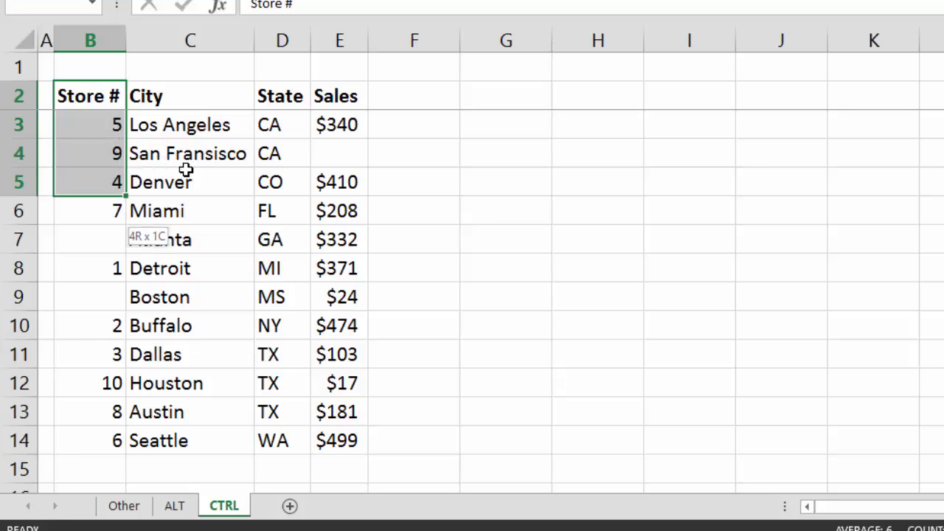
pyautogui.hotkey('shift', 'Down')
pyautogui.hotkey('shift', 'Down')
pyautogui.hotkey('shift', 'Down')
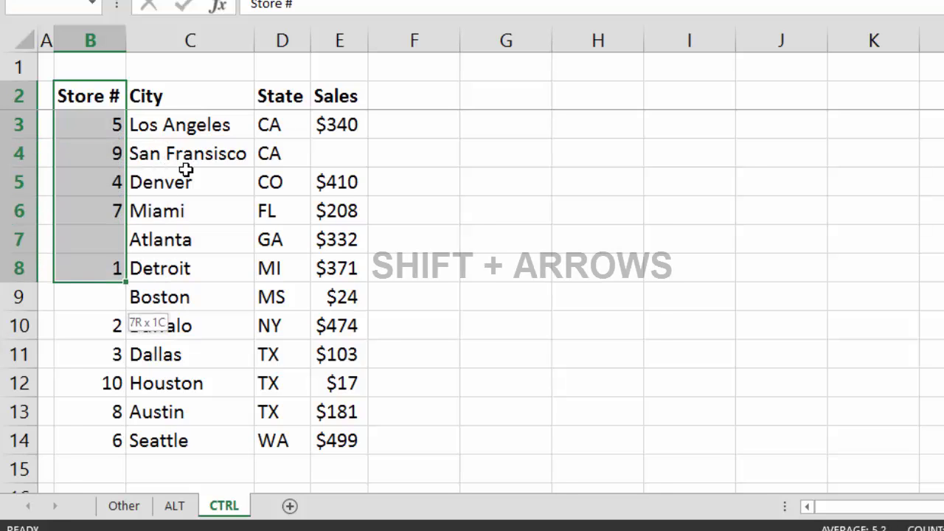
pyautogui.hotkey('shift', 'Down')
pyautogui.hotkey('shift', 'Down')
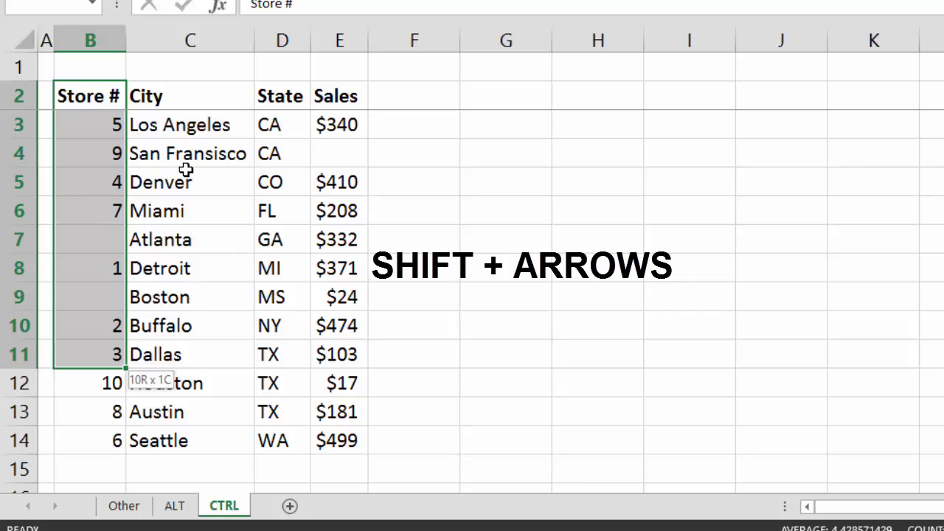
pyautogui.hotkey('shift', 'Right')
pyautogui.hotkey('shift', 'Right')
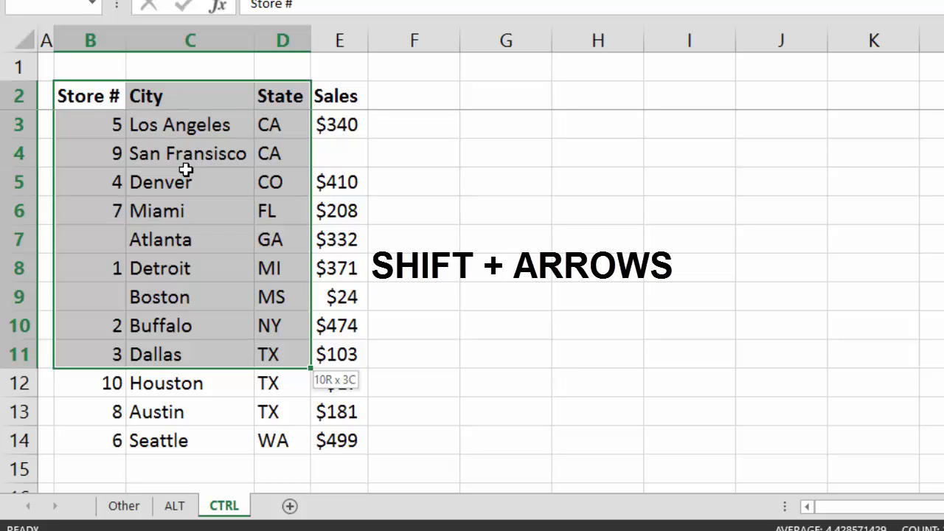
# Step: Clear the selection and extend a new one from the Store # header across to Sales and down to cover B2:E6
pyautogui.press('Up')
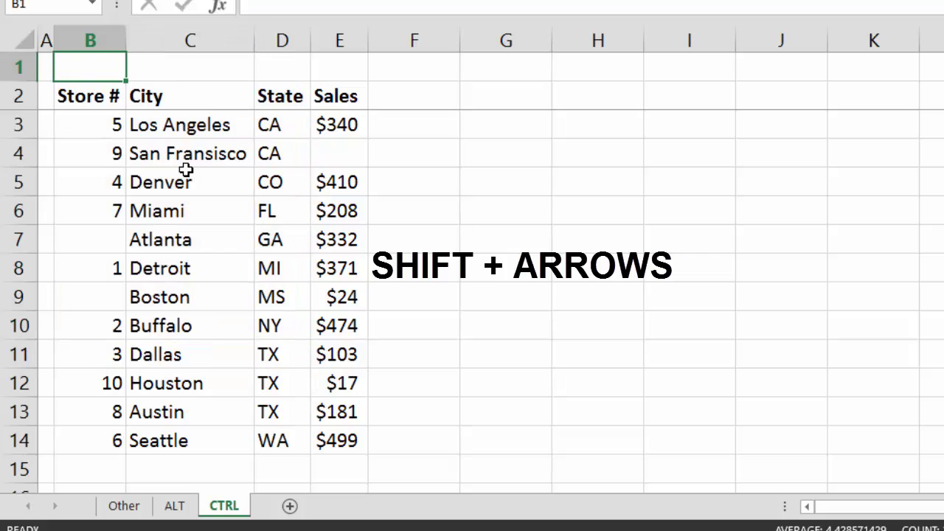
pyautogui.press('Down')
pyautogui.hotkey('shift', 'Right')
pyautogui.hotkey('shift', 'Right')
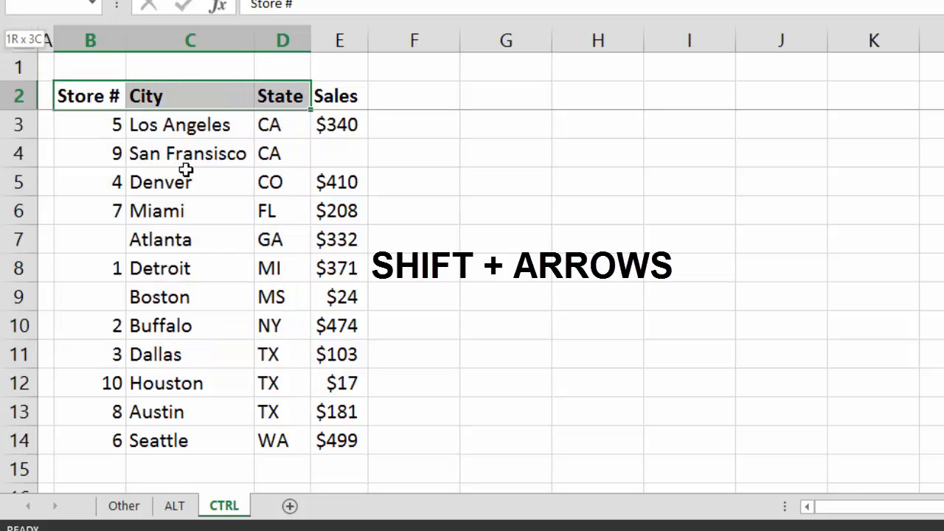
pyautogui.hotkey('shift', 'Right')
pyautogui.hotkey('shift', 'Down')
pyautogui.hotkey('shift', 'Down')
pyautogui.hotkey('shift', 'Down')
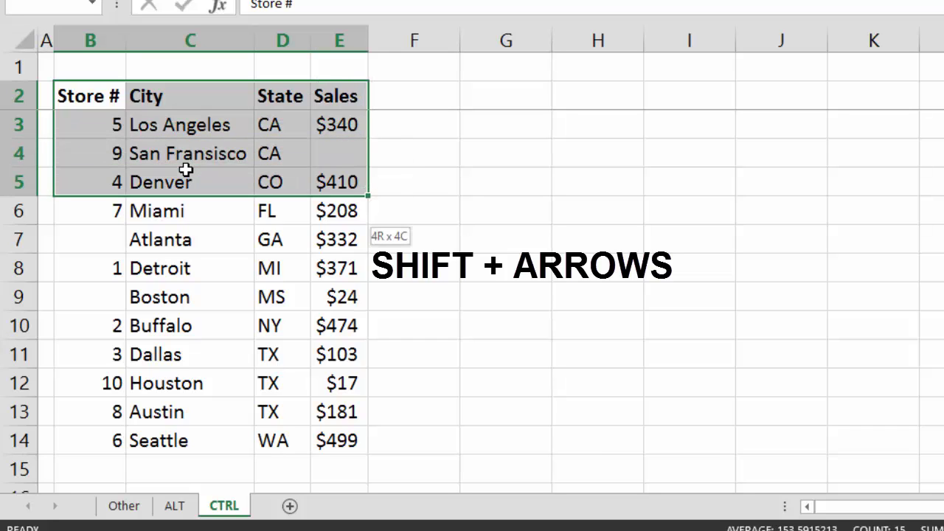
pyautogui.hotkey('shift', 'Down')
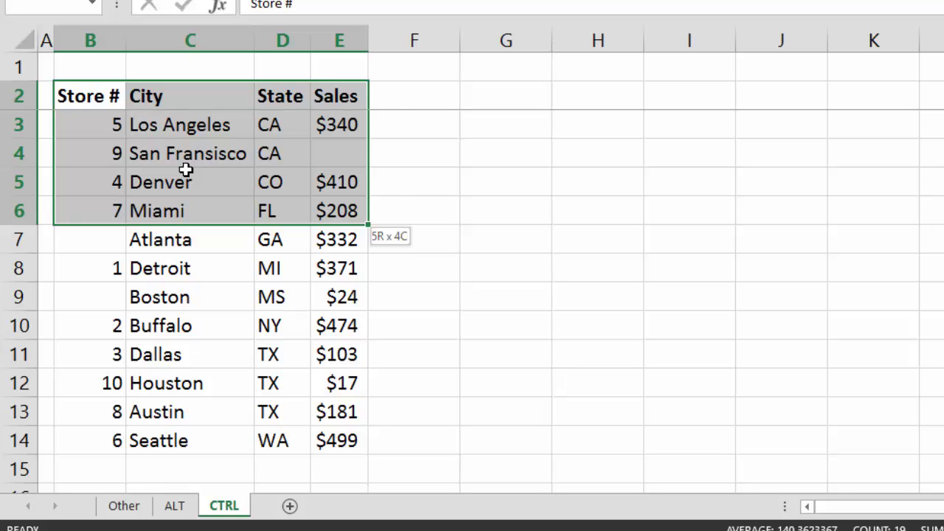
# Step: Clear the B2:E6 selection and move to the City header in C2
pyautogui.press('Up')
pyautogui.press('Down')
pyautogui.press('Down')
pyautogui.press('Right')
pyautogui.press('Up')
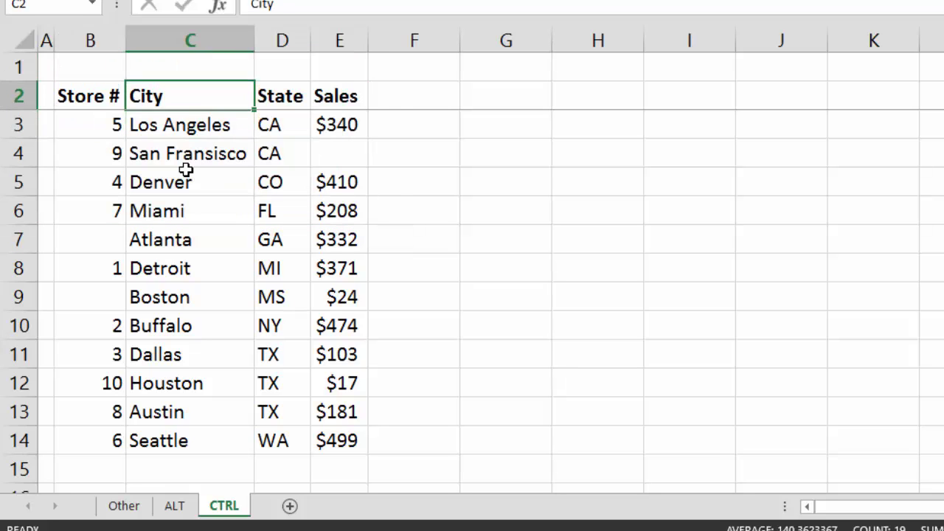
# Step: Starting from the Store # header in B2, extend the selection by data-edge jumps across and down to cover B2:E14
pyautogui.press('Left')
pyautogui.press('Right')
pyautogui.press('Left')
pyautogui.press('Right')
pyautogui.press('Left')
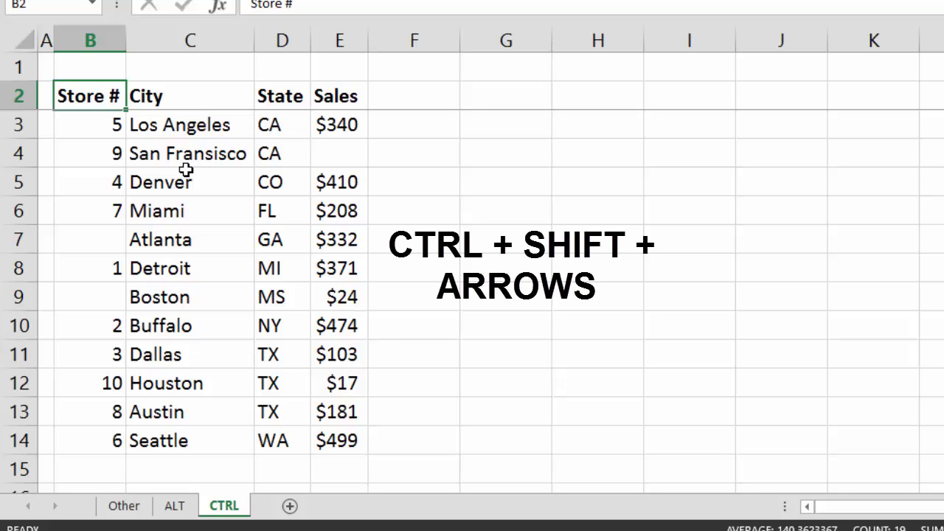
pyautogui.hotkey('ctrl', 'shift', 'Right')
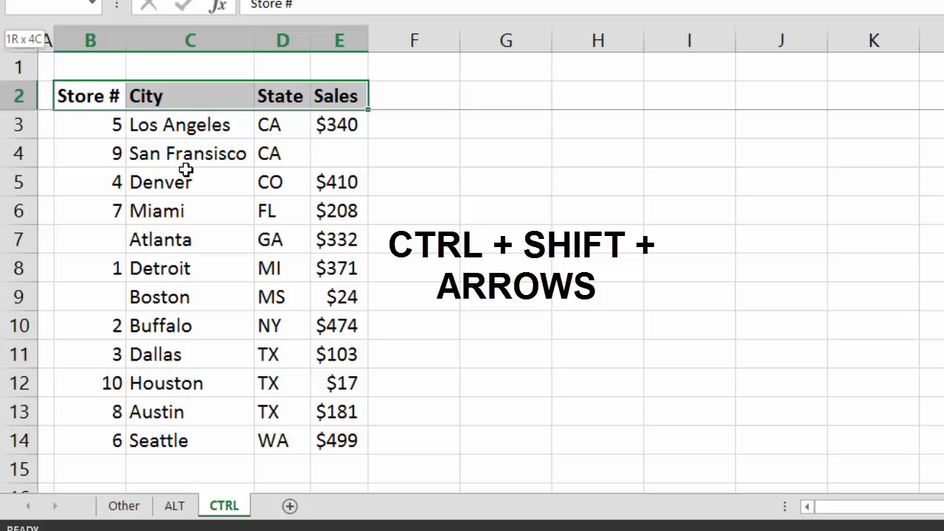
pyautogui.hotkey('ctrl', 'shift', 'Down')
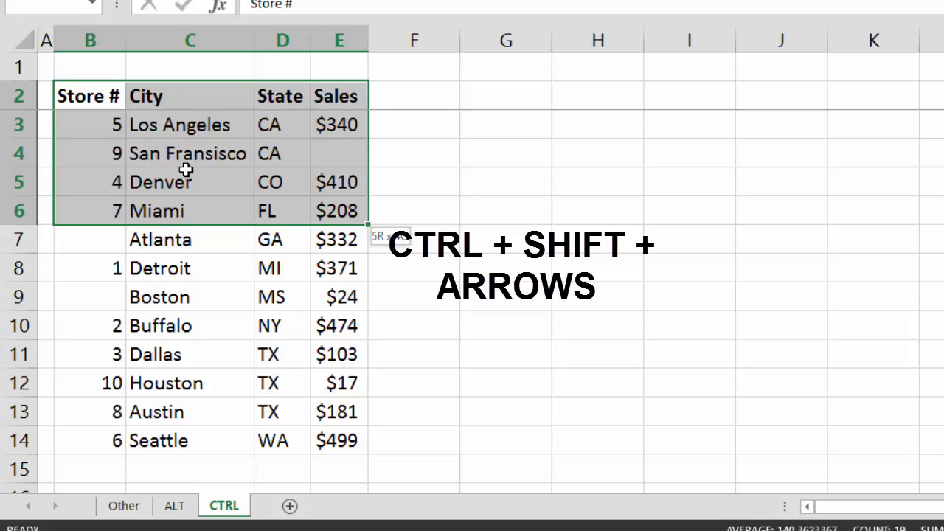
pyautogui.hotkey('ctrl', 'shift', 'Down')
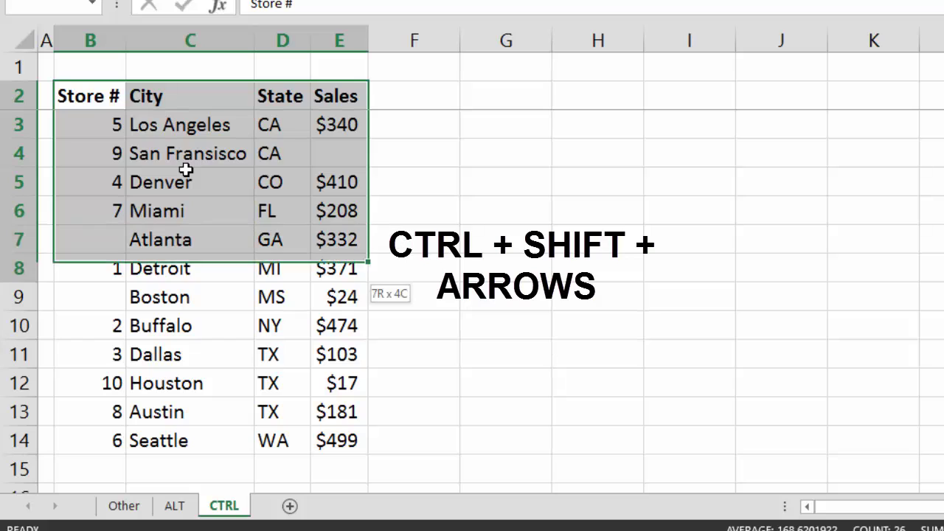
pyautogui.hotkey('ctrl', 'shift', 'Down')
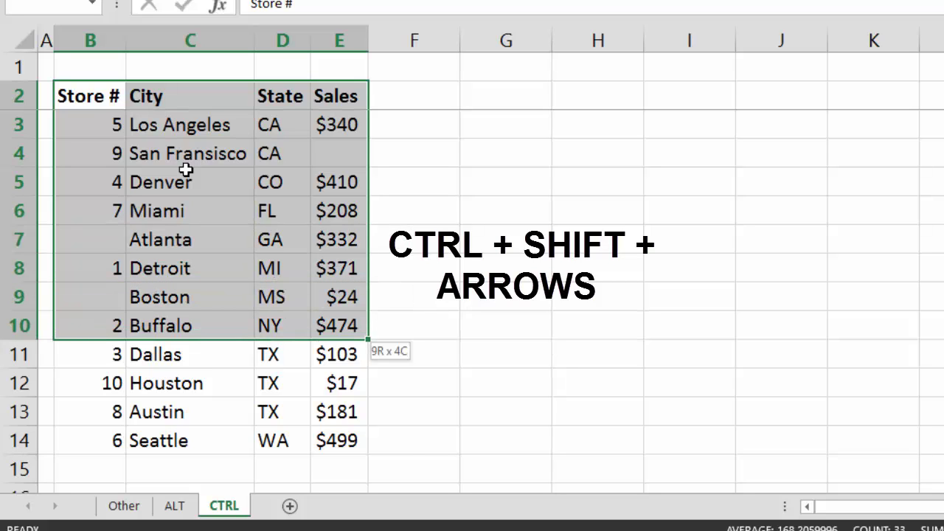
pyautogui.hotkey('ctrl', 'shift', 'Down')
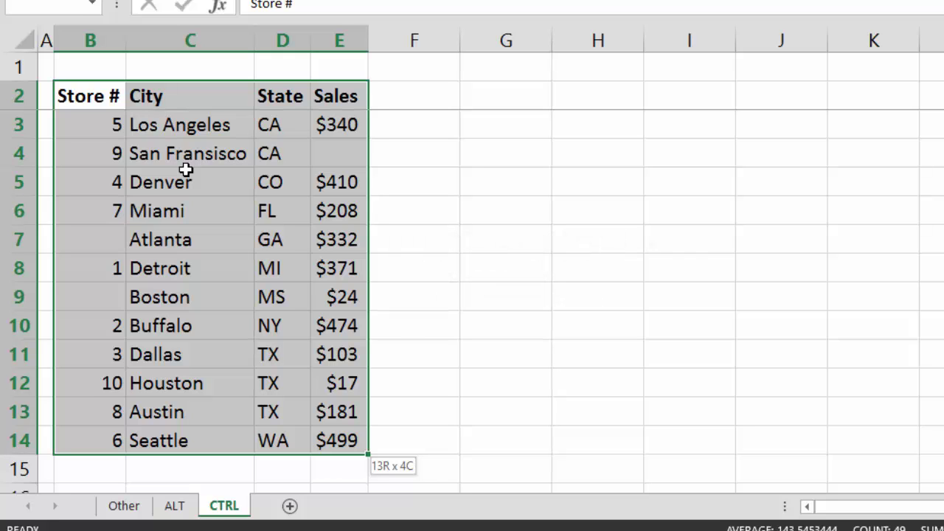
# Step: Clear the selection, move to Atlanta's State cell D7, and select the entire surrounding table B2:E14 at once
pyautogui.press('Right')
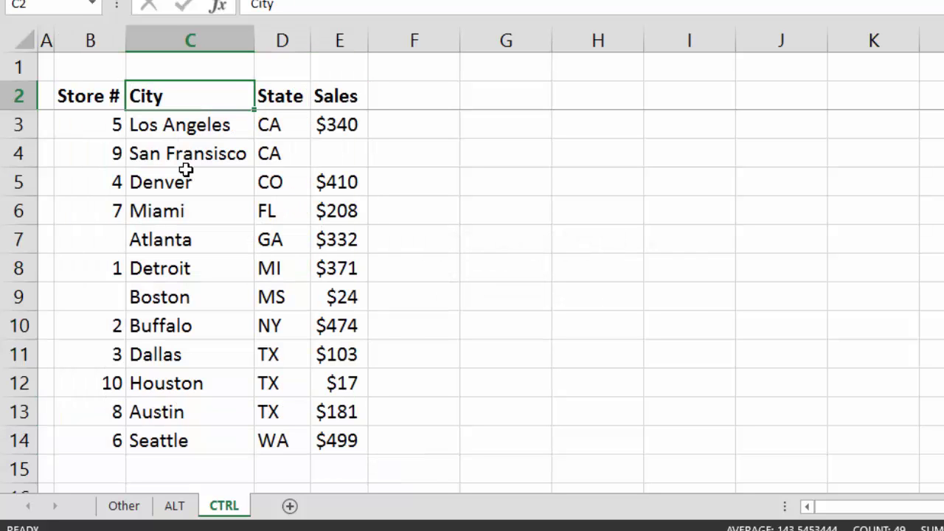
pyautogui.press('Down')
pyautogui.press('Down')
pyautogui.press('Down')
pyautogui.press('Down')
pyautogui.press('Down')
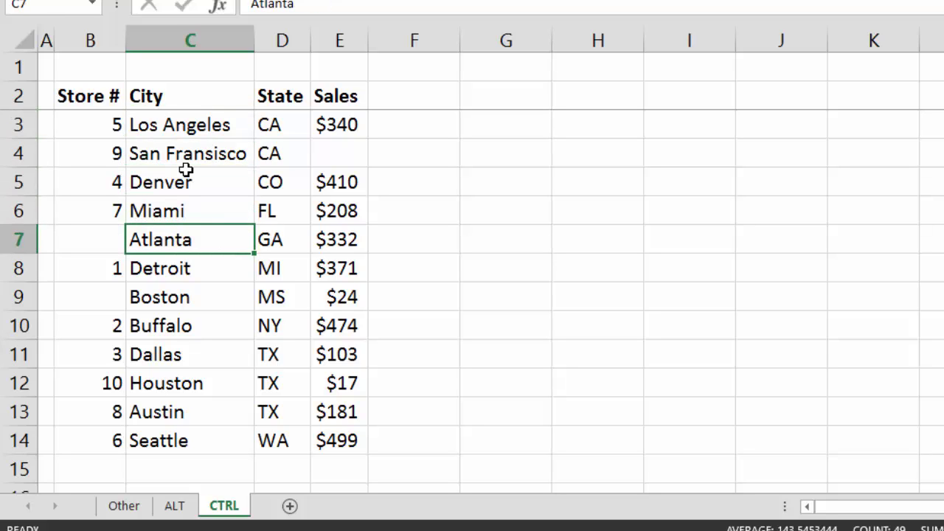
pyautogui.press('Right')
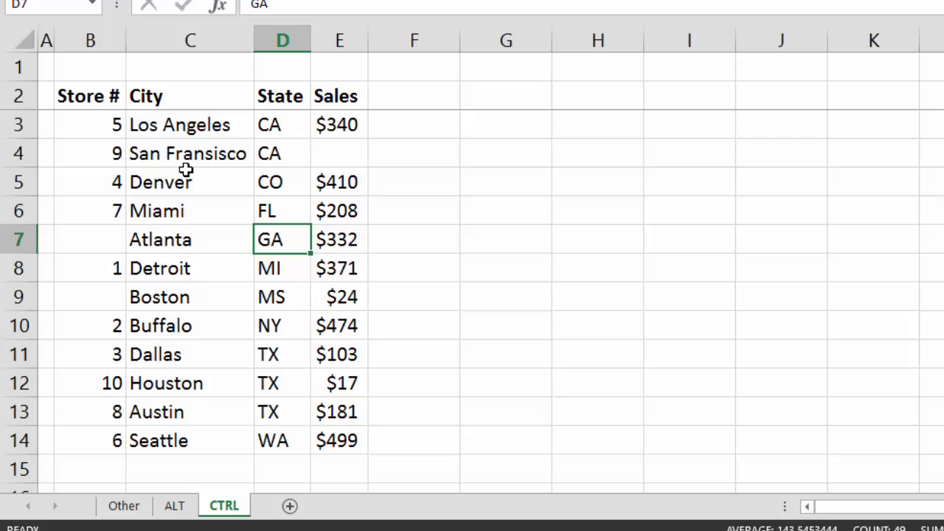
pyautogui.hotkey('ctrl', 'shift', '8')
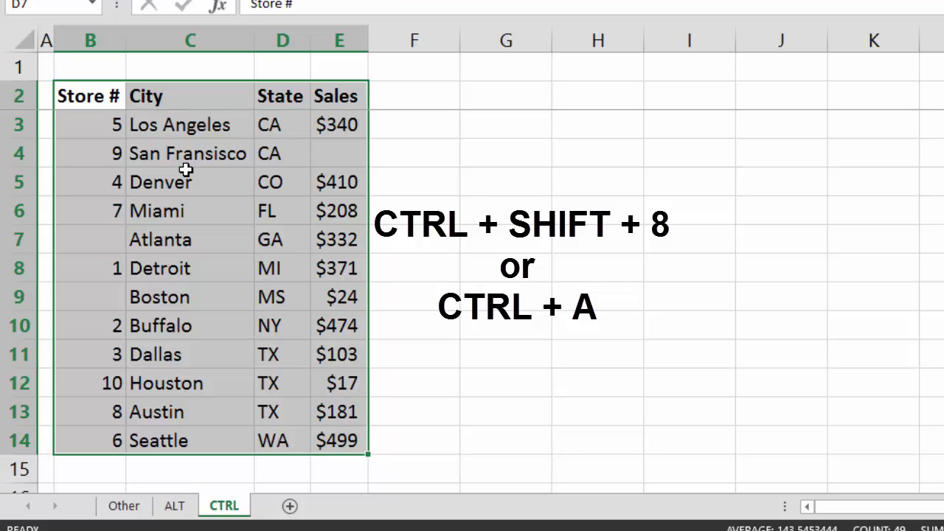
# Step: Clear the selection, move down to Detroit in C8, and select the whole table with Select All
pyautogui.press('Down')
pyautogui.press('Down')
pyautogui.press('Right')
pyautogui.press('Down')
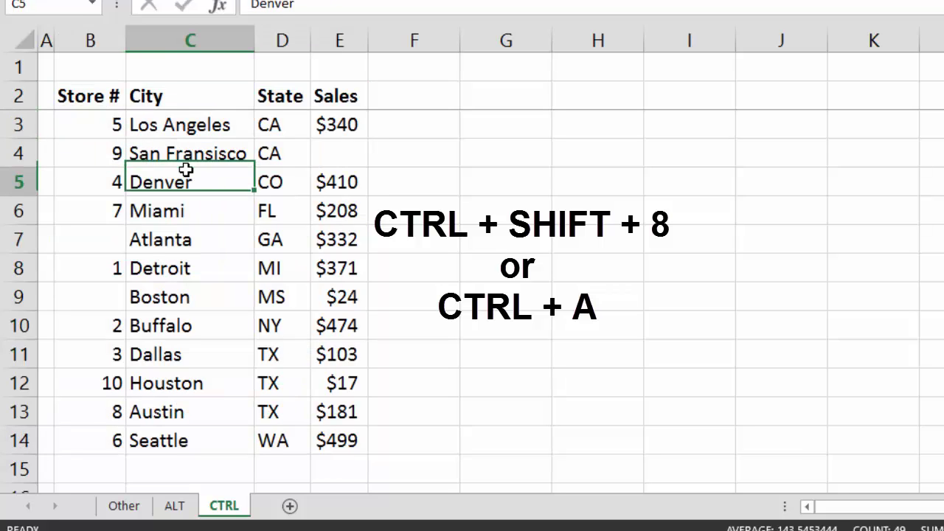
pyautogui.press('Down')
pyautogui.press('Down')
pyautogui.press('Down')
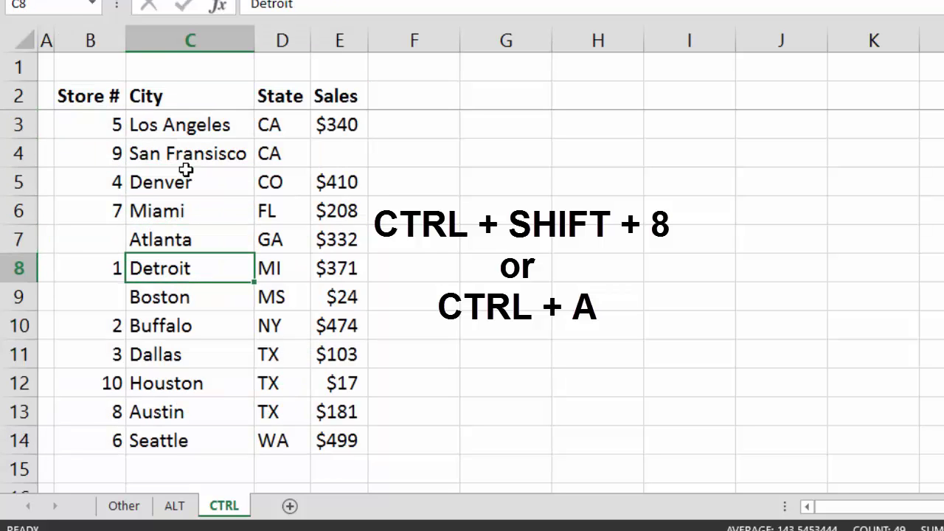
pyautogui.hotkey('ctrl', 'a')
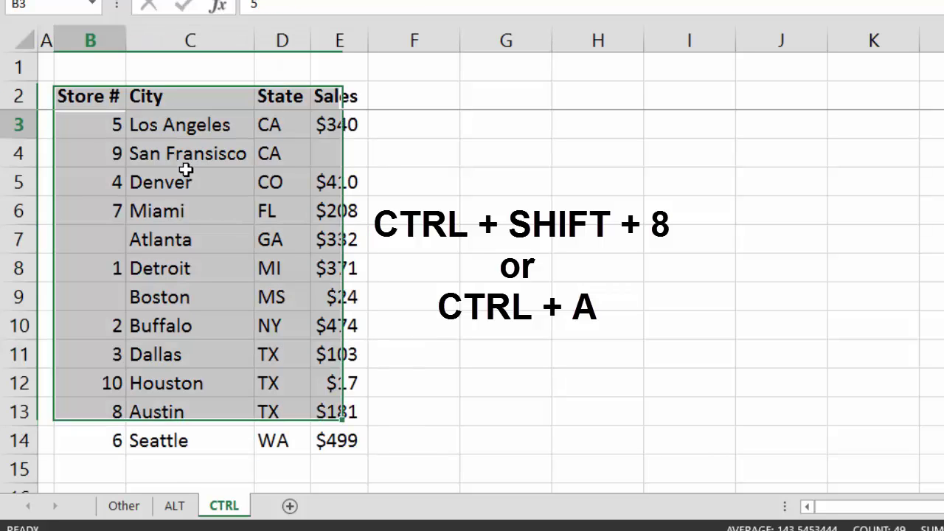
# Step: Clear the table selection and return to the Detroit cell C8
pyautogui.press('Down')
pyautogui.press('Down')
pyautogui.press('Down')
pyautogui.press('Down')
pyautogui.press('Right')
pyautogui.press('Down')
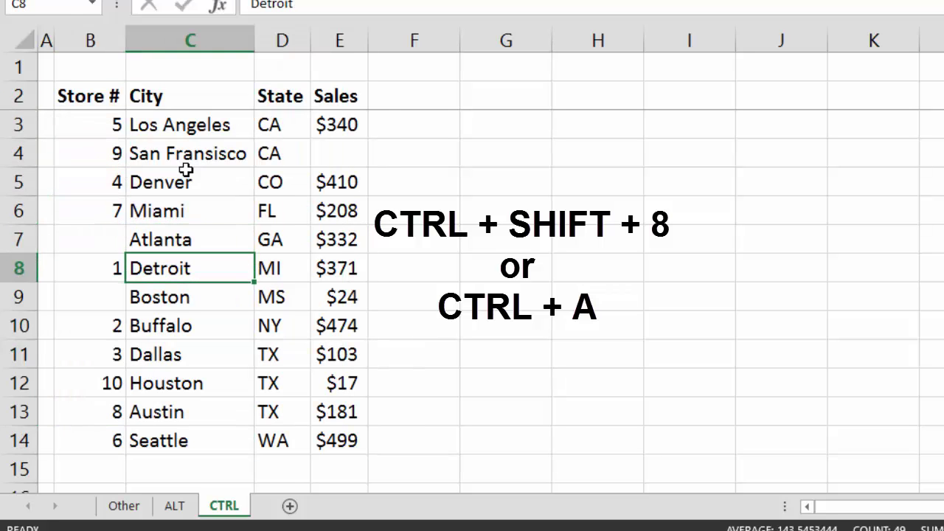
pyautogui.hotkey('ctrl', 'a')
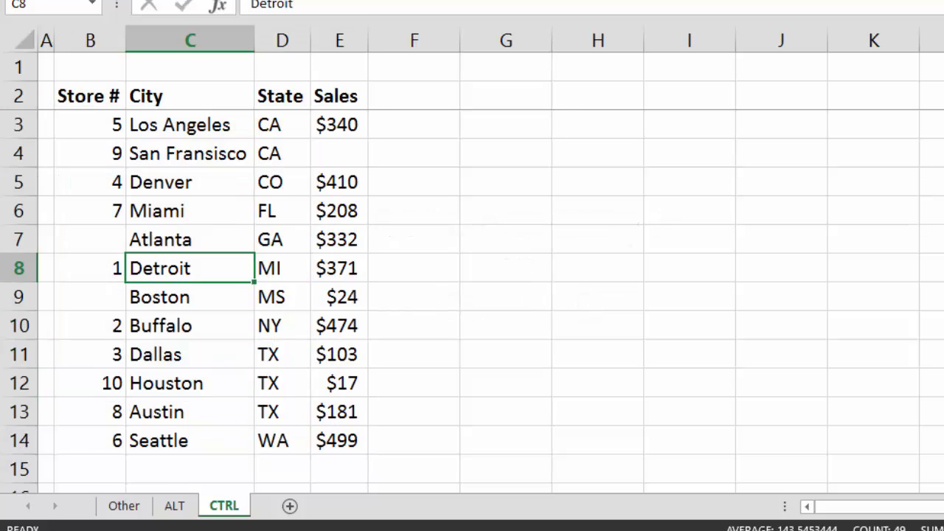
# Step: Move cell by cell through the upper Store # and City entries, stopping at San Fransisco in C4
pyautogui.press('Up')
pyautogui.press('Up')
pyautogui.press('Left')
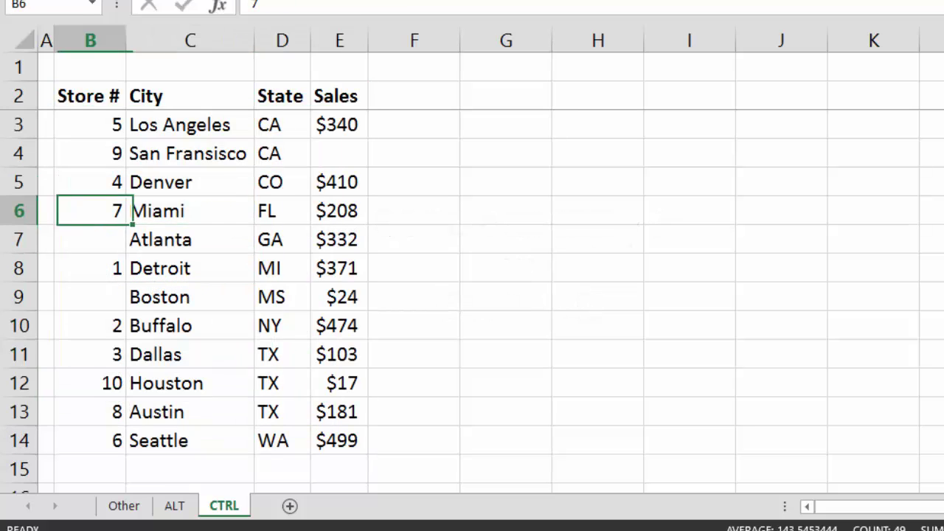
pyautogui.press('Right')
pyautogui.press('Up')
pyautogui.press('Up')
pyautogui.press('Up')
pyautogui.press('Left')
pyautogui.press('Down')
pyautogui.press('Right')
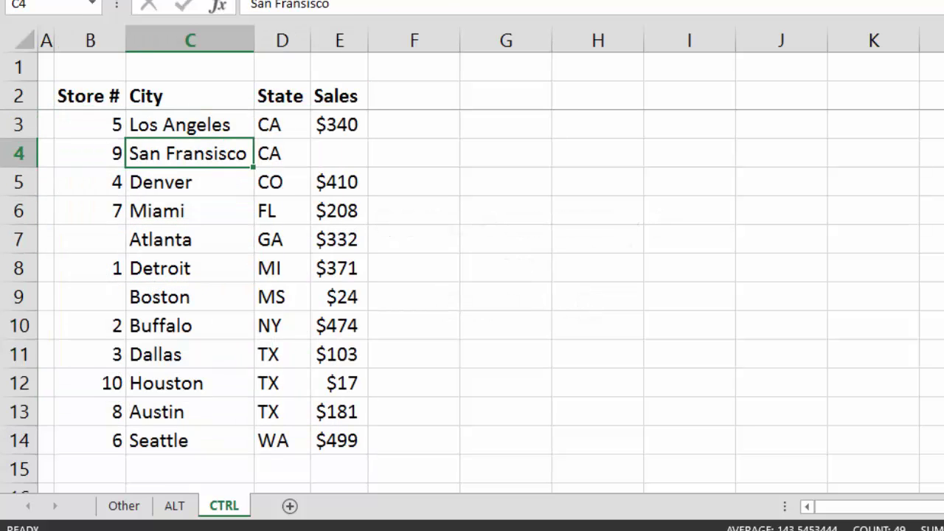
# Step: Move down the City column to Detroit and select the full store table B2:E14 from there
pyautogui.press('Down')
pyautogui.press('Down')
pyautogui.press('Down')
pyautogui.press('Down')
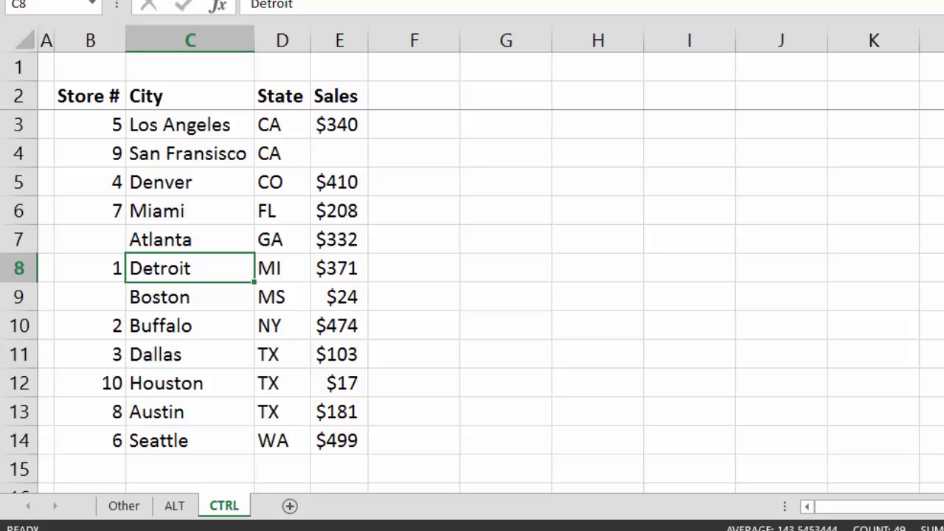
pyautogui.hotkey('ctrl', 'a')
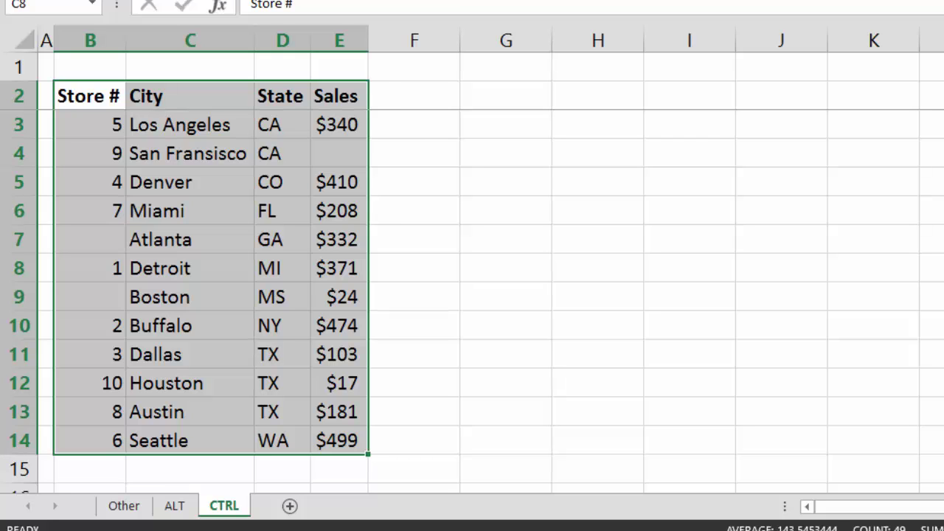
# Step: Clear the table selection, move to B5, and extend a selection across to Sales and up to cover B4:E5
pyautogui.press('Down')
pyautogui.press('Down')
pyautogui.press('Down')
pyautogui.hotkey('shift', 'Right')
pyautogui.hotkey('shift', 'Right')
pyautogui.hotkey('shift', 'Right')
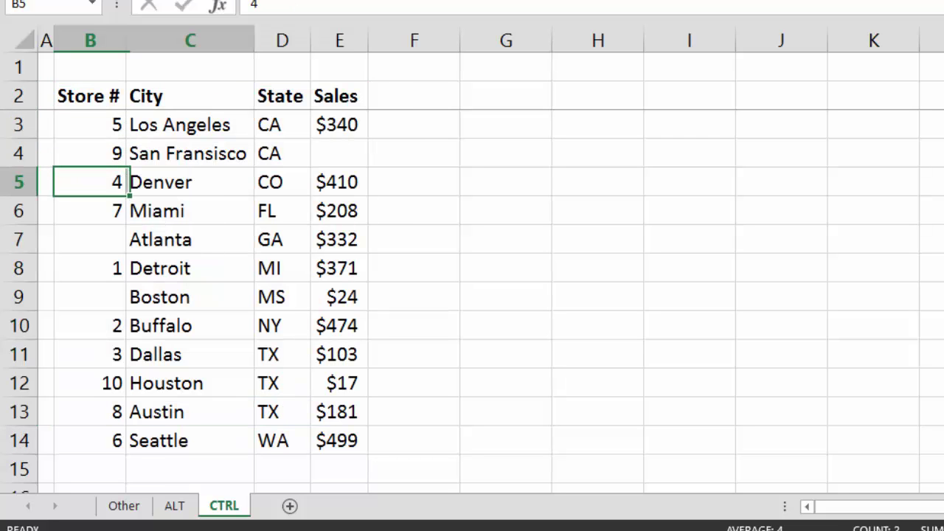
pyautogui.hotkey('shift', 'Up')
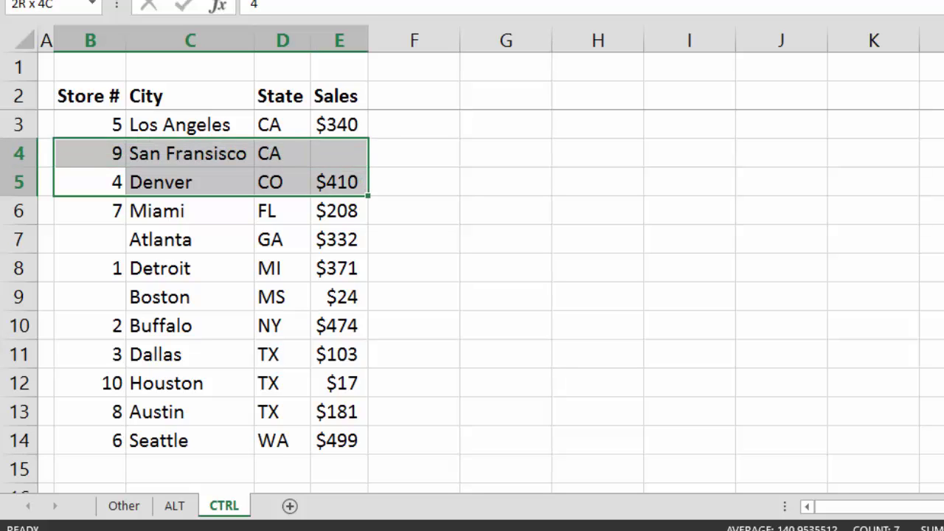
# Step: Shrink the selection back to B5 and extend it again to cover B4:E5
pyautogui.hotkey('shift', 'Down')
pyautogui.hotkey('shift', 'Left')
pyautogui.hotkey('shift', 'Left')
pyautogui.hotkey('shift', 'Left')
pyautogui.hotkey('shift', 'Right')
pyautogui.hotkey('shift', 'Right')
pyautogui.hotkey('shift', 'Right')
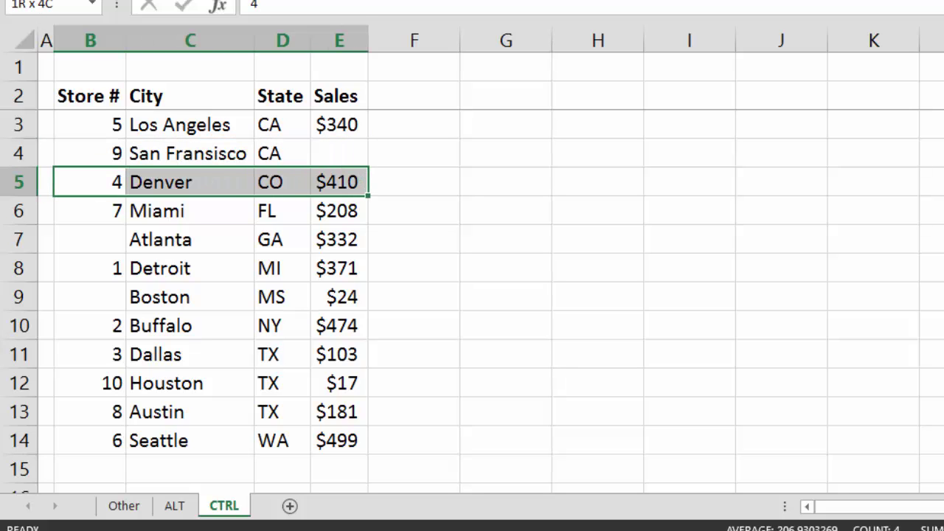
pyautogui.hotkey('shift', 'Up')
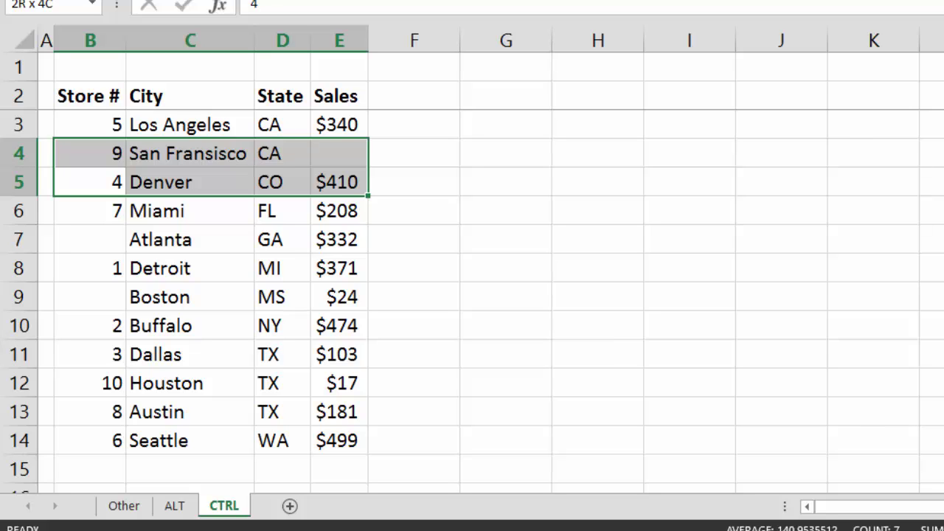
# Step: Toggle italic formatting on and off twice for the San Fransisco and Denver rows, B4:E5
pyautogui.hotkey('ctrl', 'i')
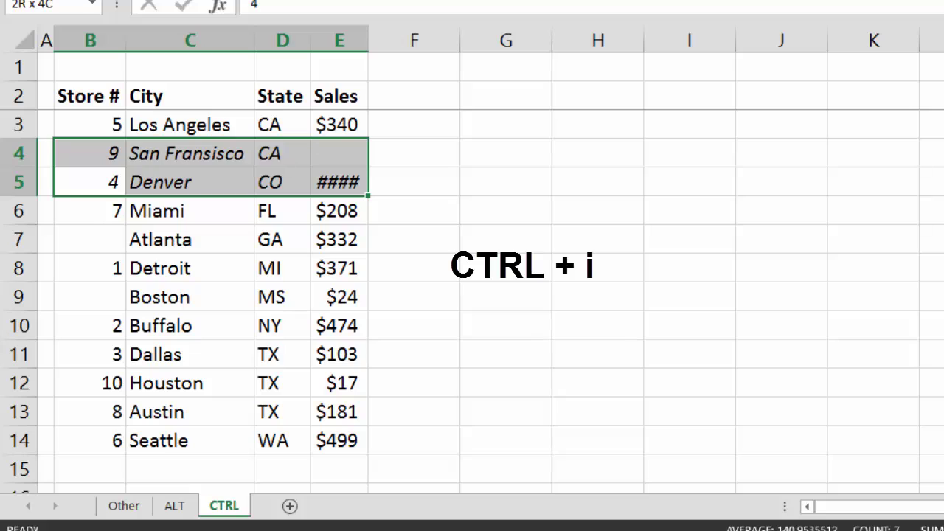
pyautogui.hotkey('ctrl', 'i')
pyautogui.hotkey('ctrl', 'i')
pyautogui.hotkey('ctrl', 'i')
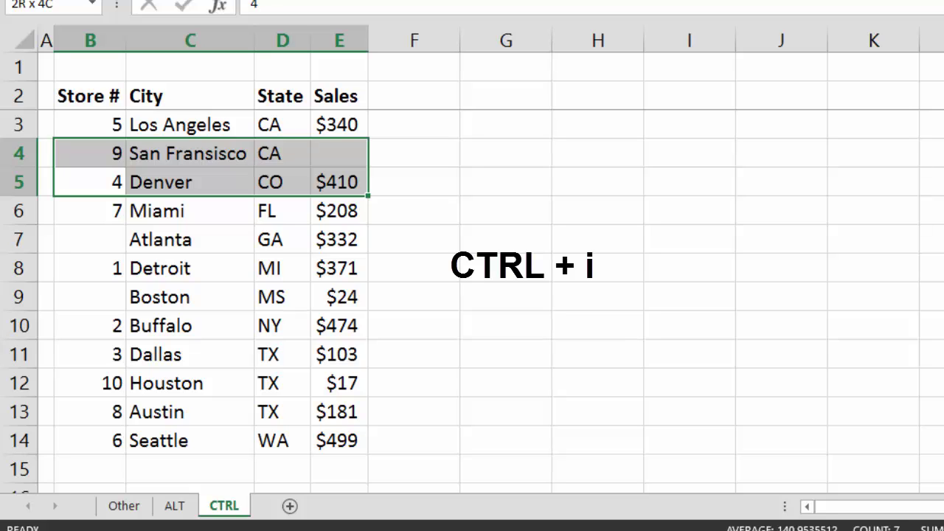
# Step: Toggle bold formatting on and off twice for the San Fransisco and Denver rows, B4:E5
pyautogui.hotkey('ctrl', 'b')
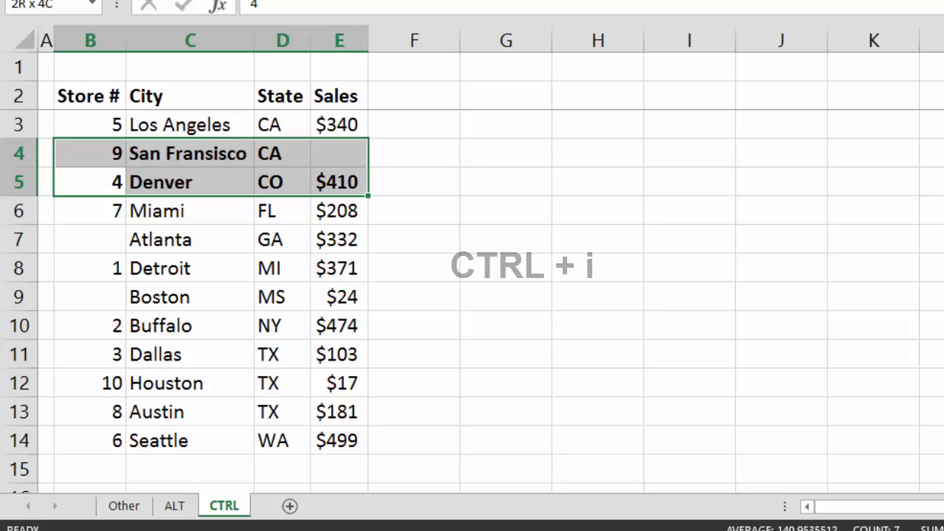
pyautogui.hotkey('ctrl', 'b')
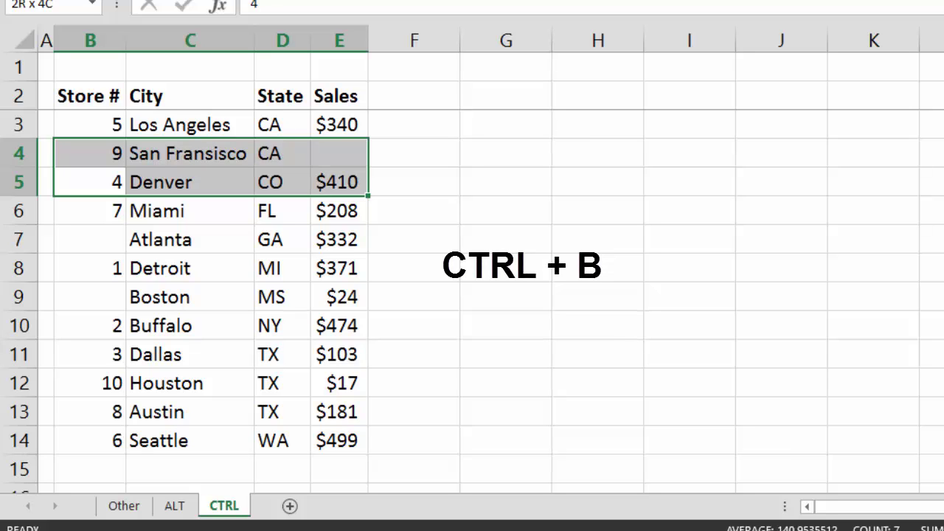
pyautogui.hotkey('ctrl', 'b')
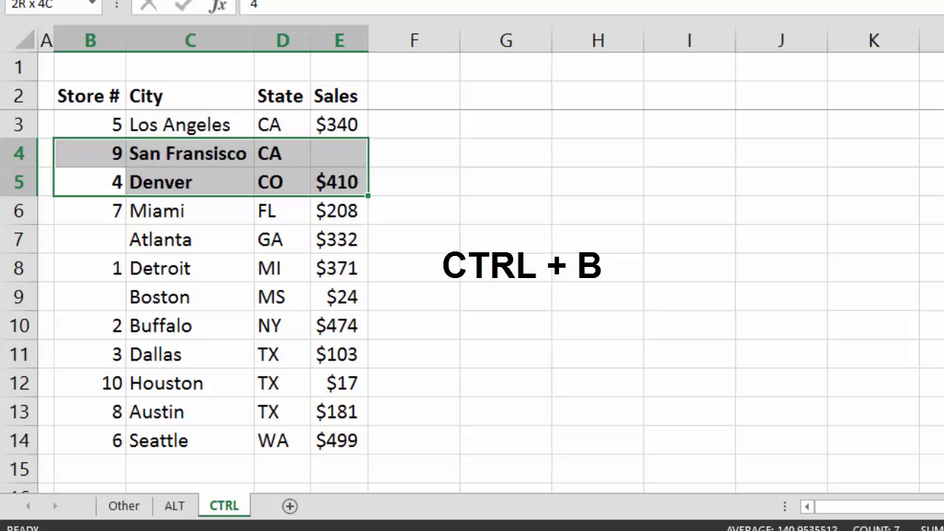
pyautogui.hotkey('ctrl', 'b')
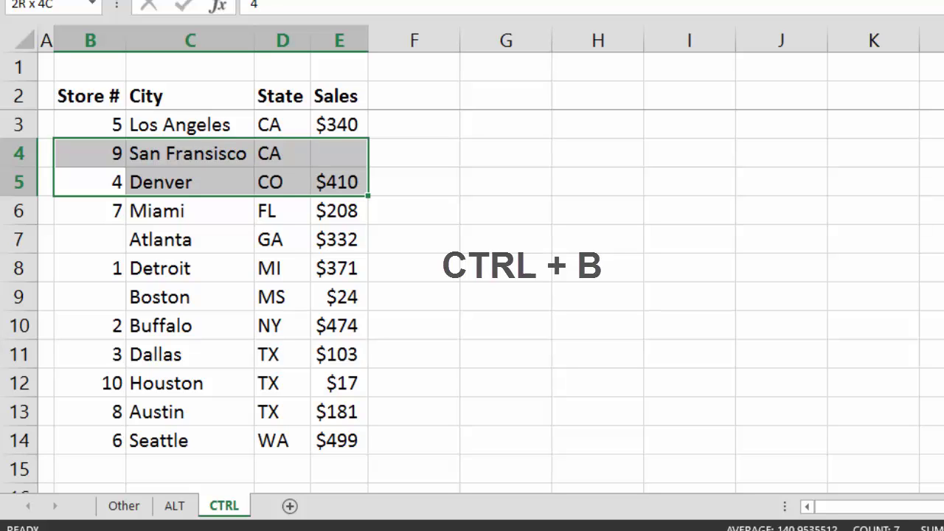
# Step: Toggle underline formatting on and off twice for the San Fransisco and Denver rows, B4:E5
pyautogui.hotkey('ctrl', 'u')
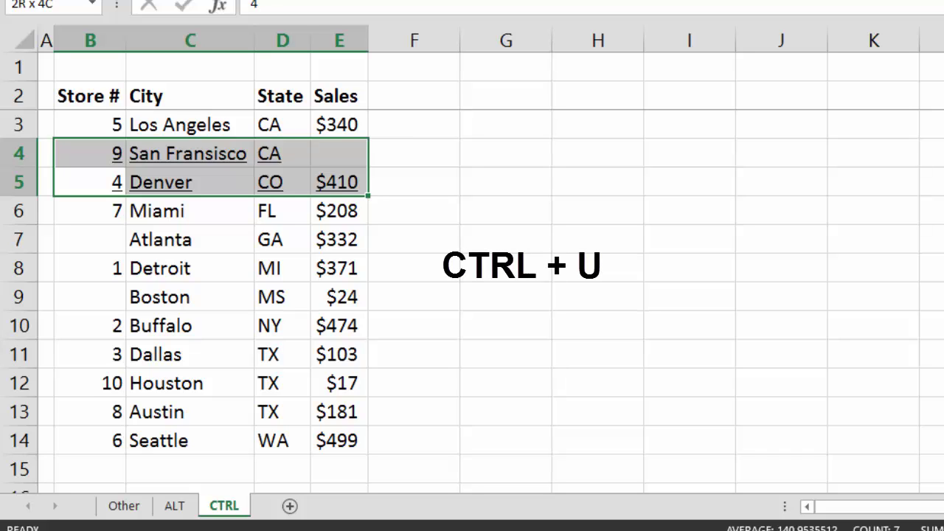
pyautogui.hotkey('ctrl', 'u')
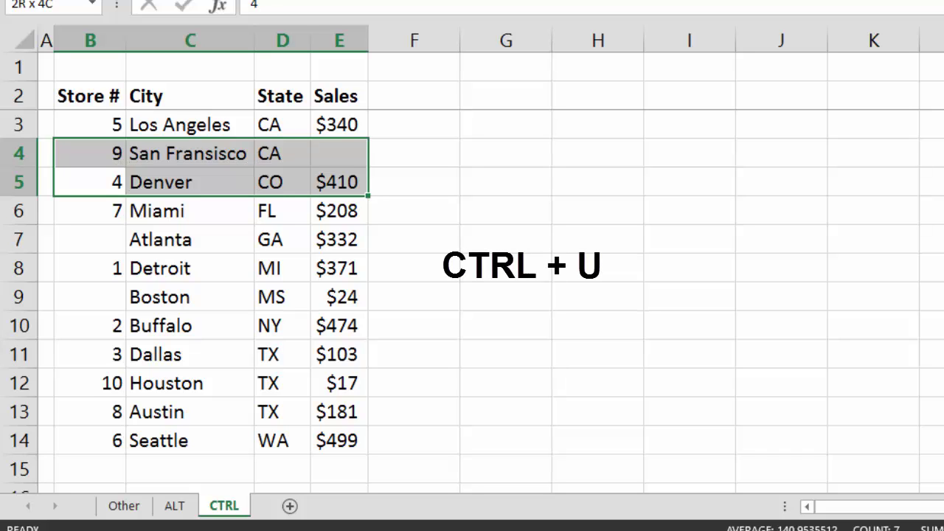
pyautogui.hotkey('ctrl', 'u')
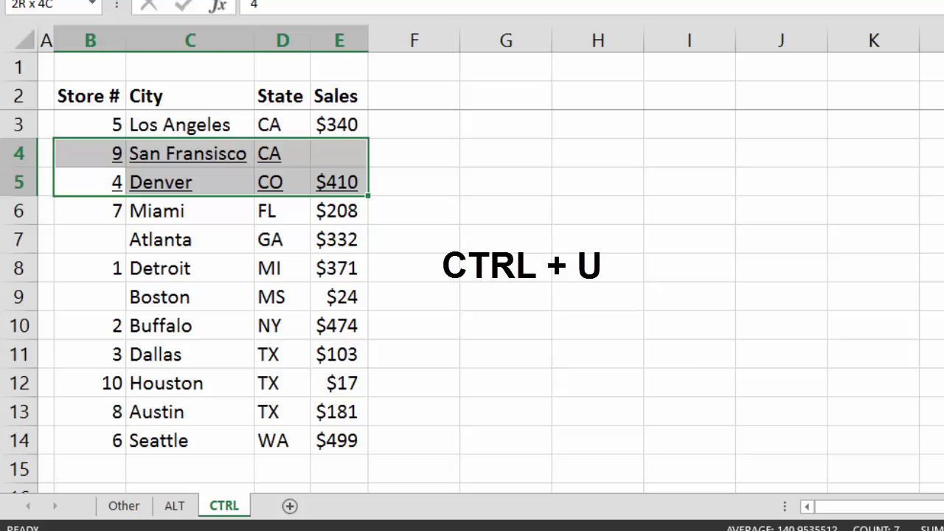
pyautogui.hotkey('ctrl', 'u')
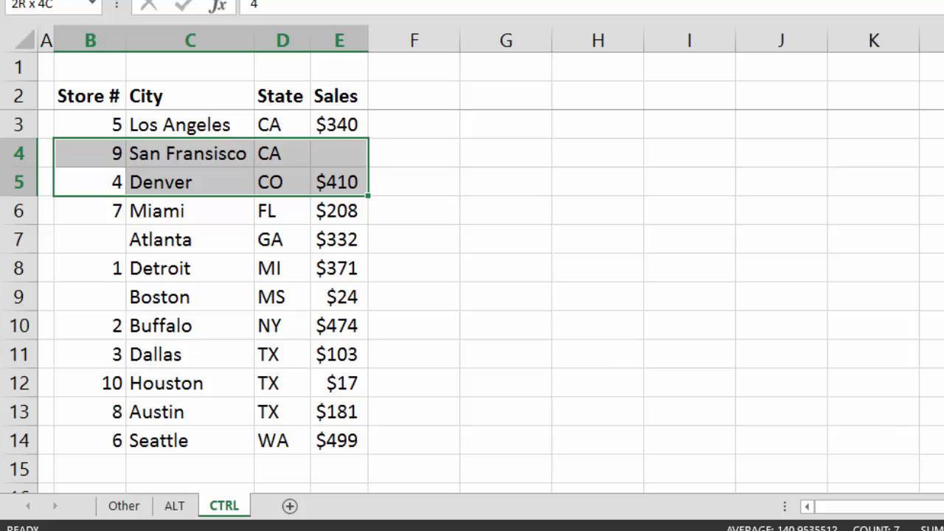
# Step: Move to Atlanta's State cell D7 and make GA bold
pyautogui.press('Down')
pyautogui.press('Right')
pyautogui.press('Down')
pyautogui.press('Right')
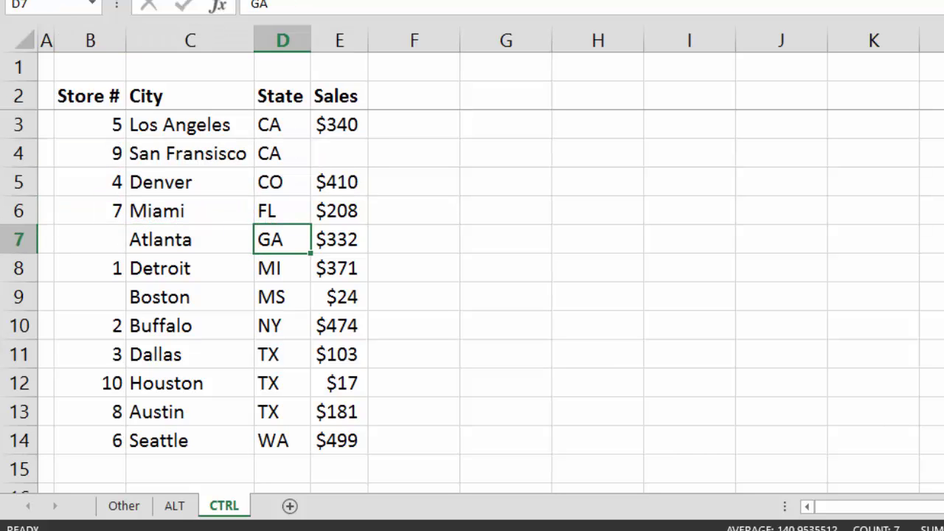
pyautogui.hotkey('ctrl', 'b')
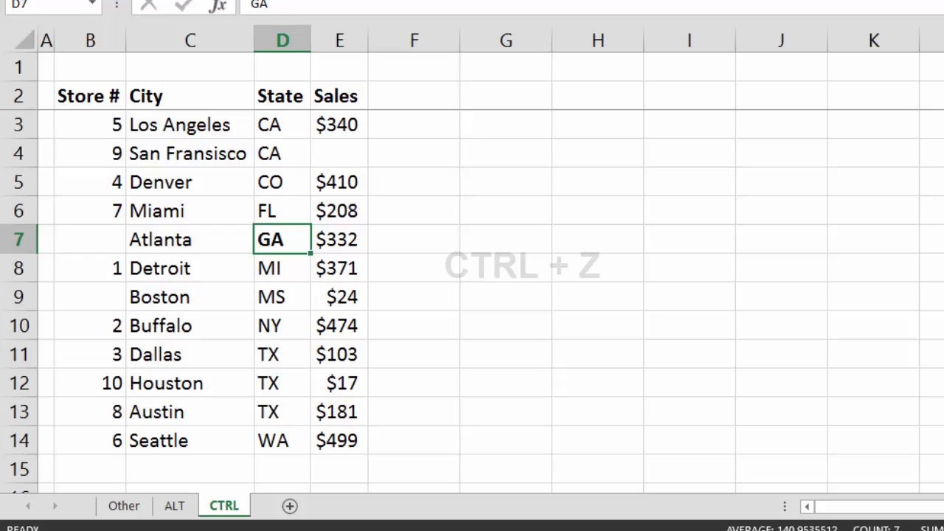
# Step: Undo the bold formatting on Atlanta's State cell D7
pyautogui.hotkey('ctrl', 'z')
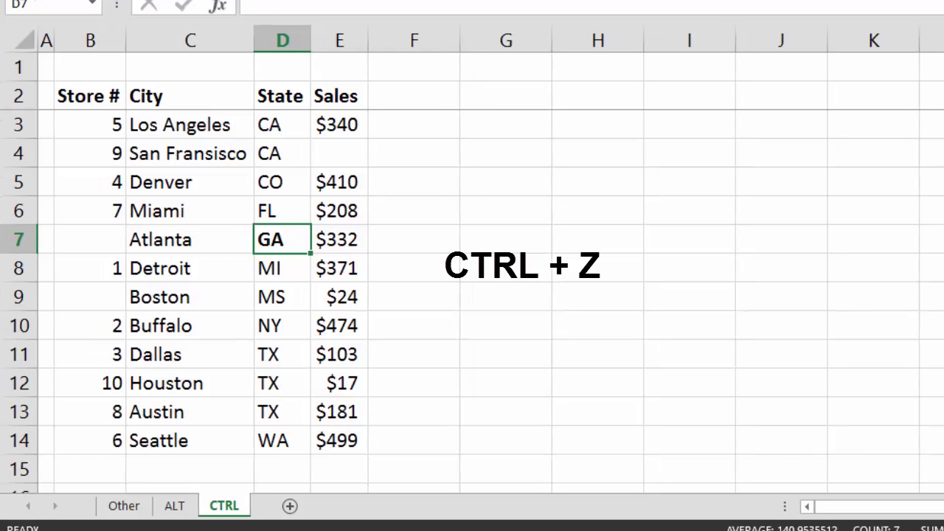
pyautogui.hotkey('ctrl', 'z')
# Step: Bold the city and state cells for Denver, Miami and Atlanta, C5:D7, and undo the bolding
pyautogui.hotkey('shift', 'Left')
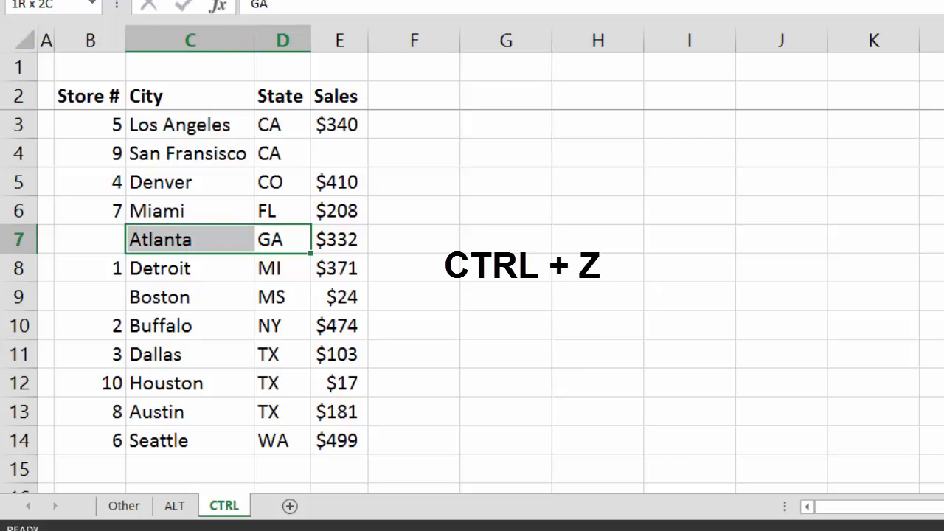
pyautogui.hotkey('shift', 'Up')
pyautogui.hotkey('shift', 'Up')
pyautogui.hotkey('ctrl', 'b')
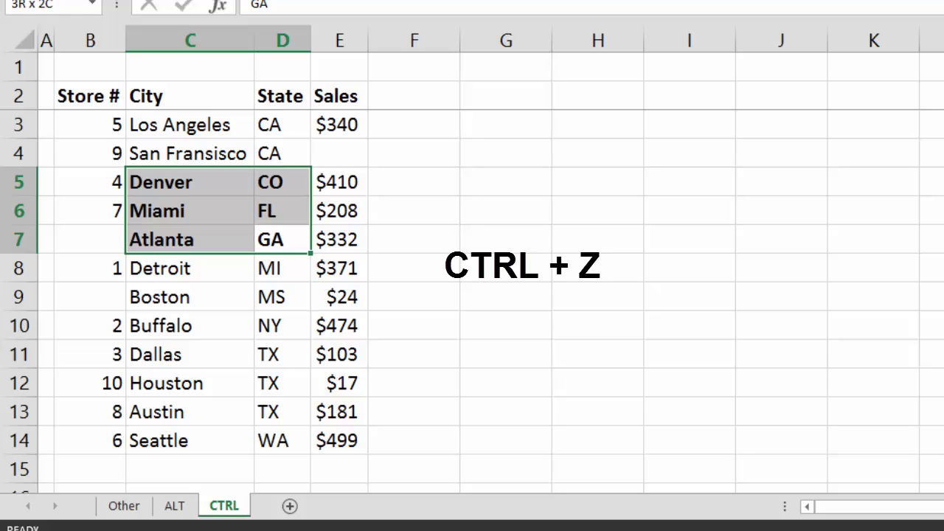
pyautogui.hotkey('ctrl', 'z')
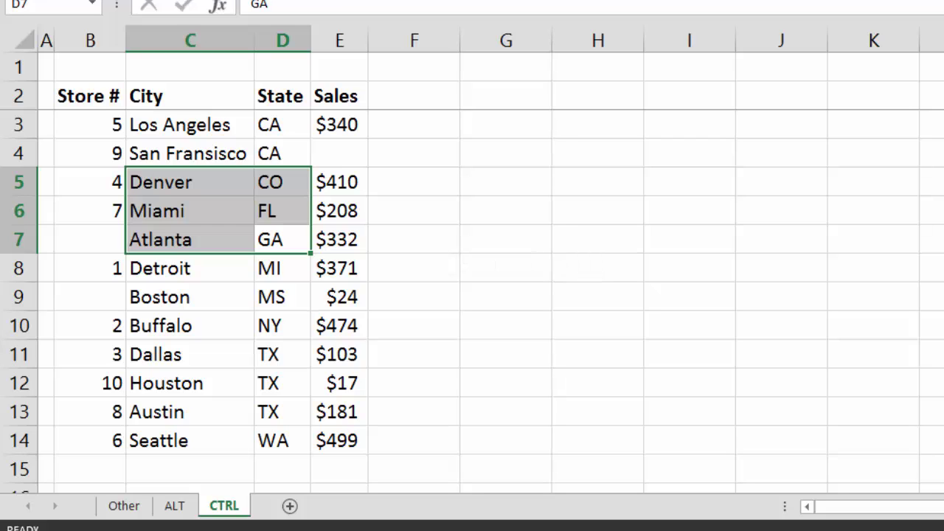
# Step: Toggle bold, italic and underline formatting on and off for Miami's Sales cell E6
pyautogui.press('Right')
pyautogui.press('Up')
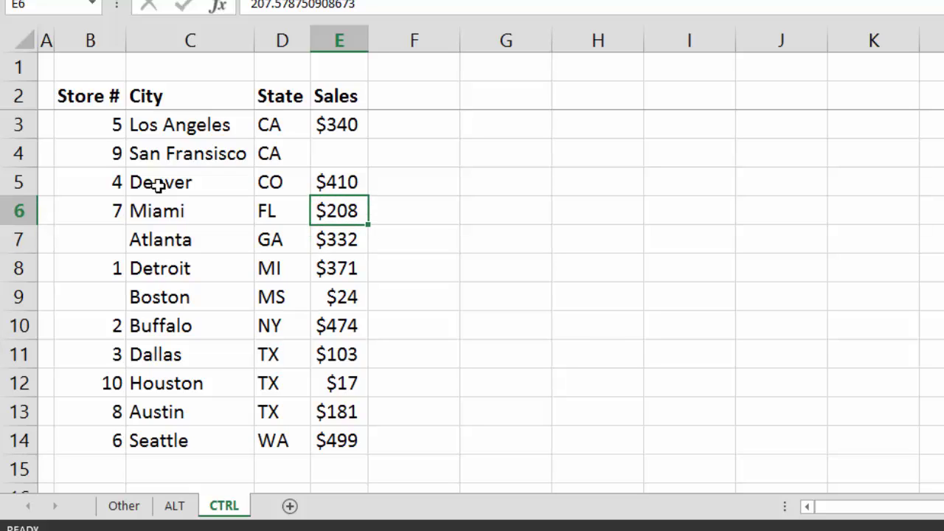
pyautogui.hotkey('ctrl', 'b')
pyautogui.hotkey('ctrl', 'i')
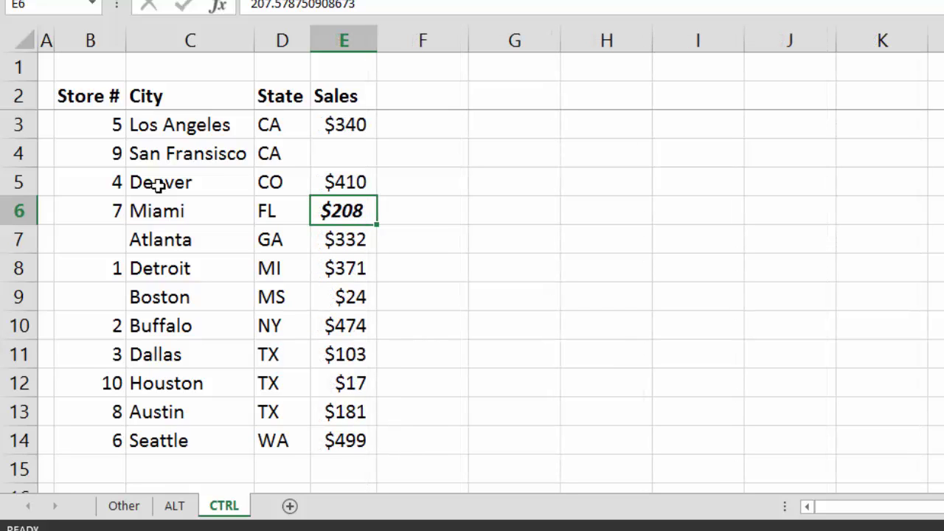
pyautogui.hotkey('ctrl', 'u')
pyautogui.hotkey('ctrl', 'b')
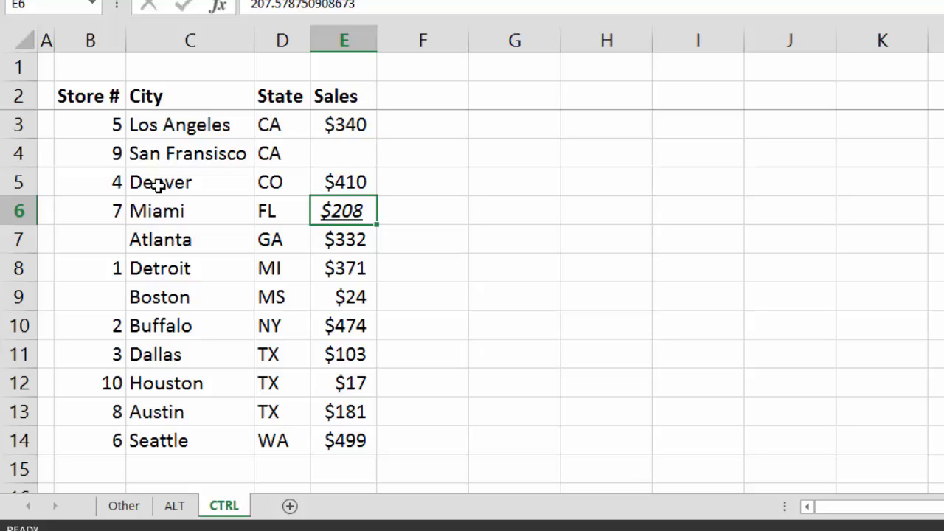
pyautogui.hotkey('ctrl', 'i')
pyautogui.hotkey('ctrl', 'u')
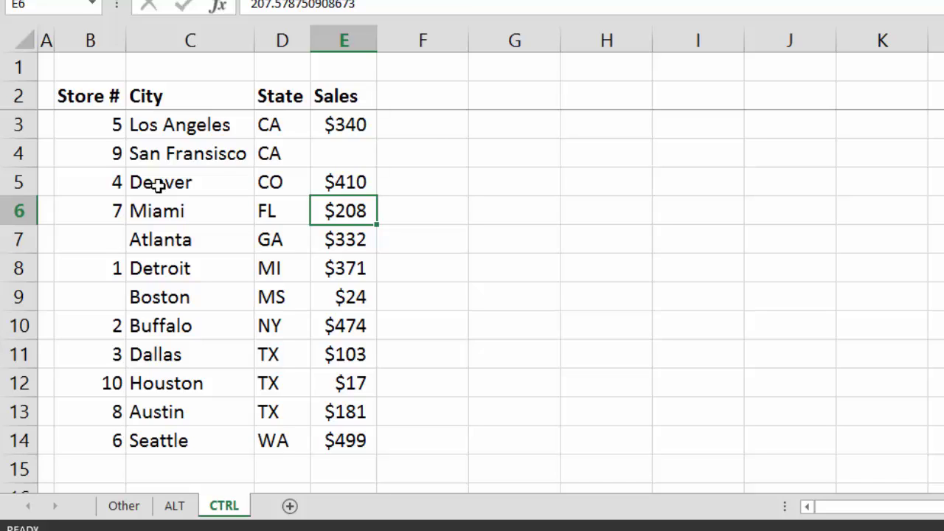
# Step: Apply the currency, percentage and date formats in turn to Miami's Sales cell E6
pyautogui.hotkey('ctrl', 'shift', '4')
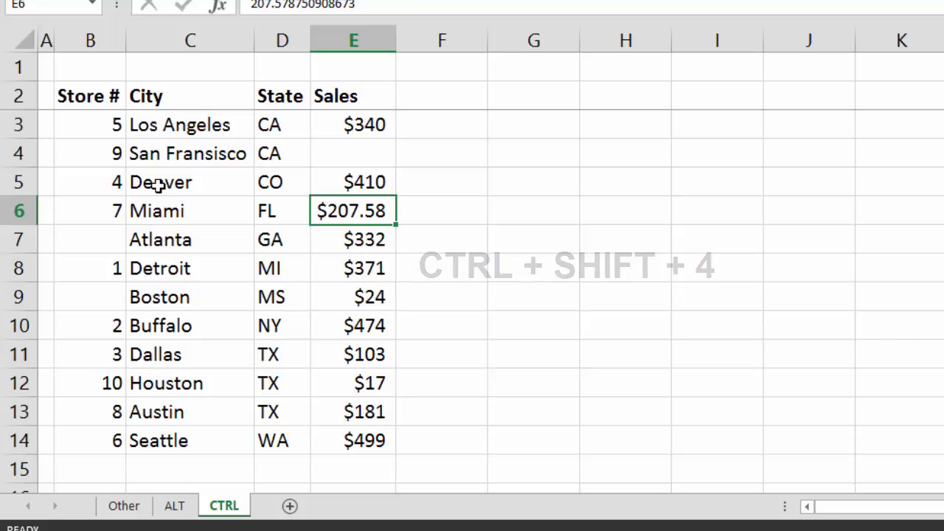
pyautogui.hotkey('ctrl', 'shift', '5')
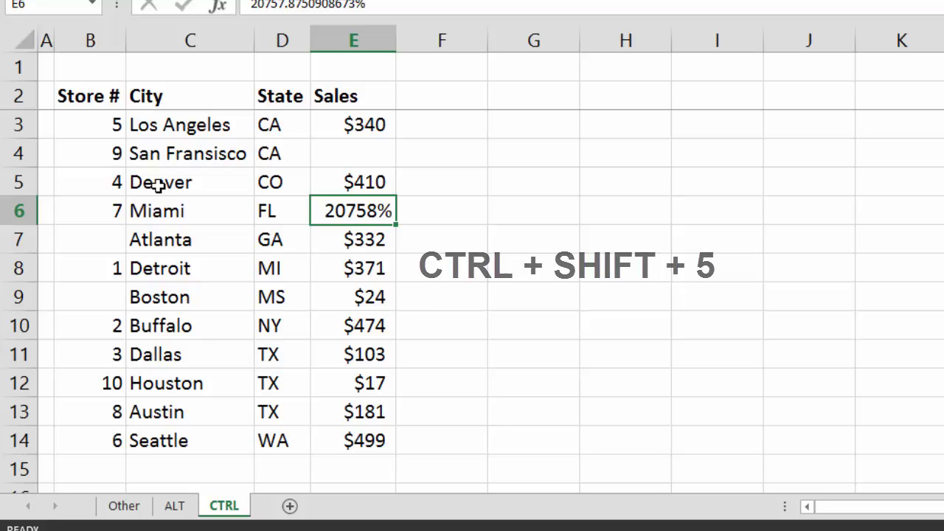
pyautogui.hotkey('ctrl', 'shift', '3')
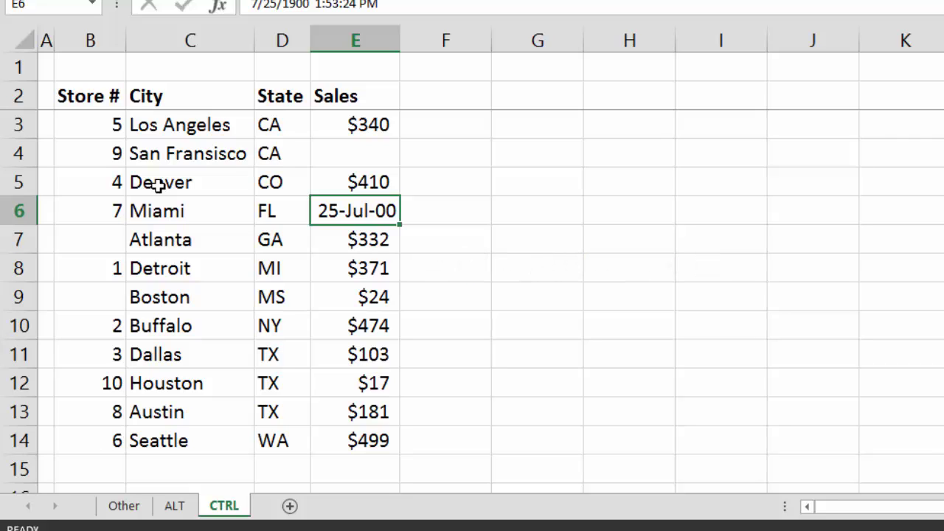
# Step: Format Miami's Sales cell E6 as currency with no decimal places
pyautogui.hotkey('ctrl', 'shift', '4')
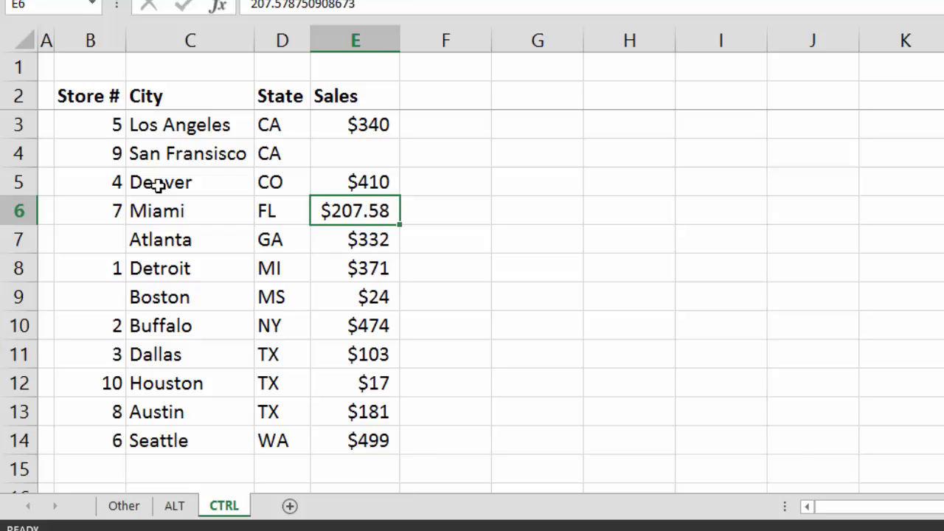
pyautogui.hotkey('alt', 'h')
pyautogui.press('9')
pyautogui.hotkey('alt', 'h')
pyautogui.press('9')
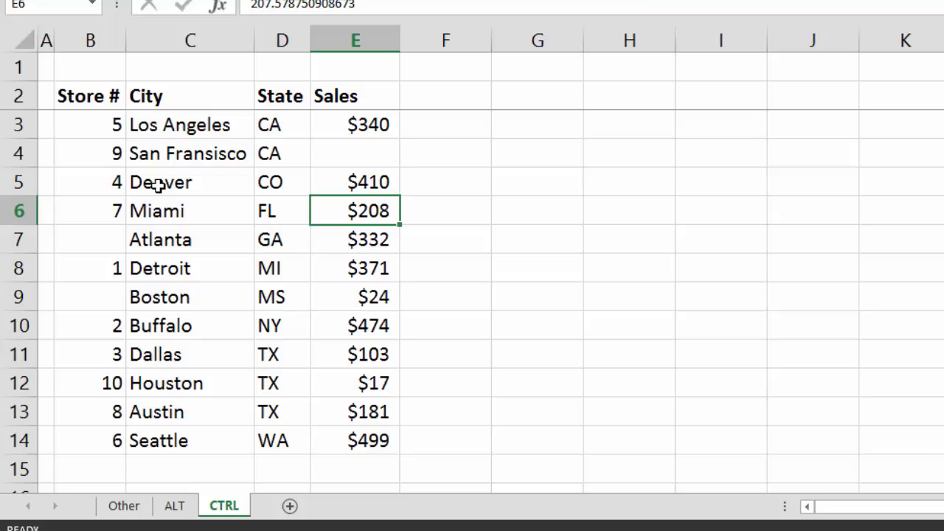
# Step: Add an outline border around Miami's Sales cell E6 and move off the cell and back to inspect it
pyautogui.press('Down')
pyautogui.press('Up')
pyautogui.hotkey('ctrl', 'shift', '7')
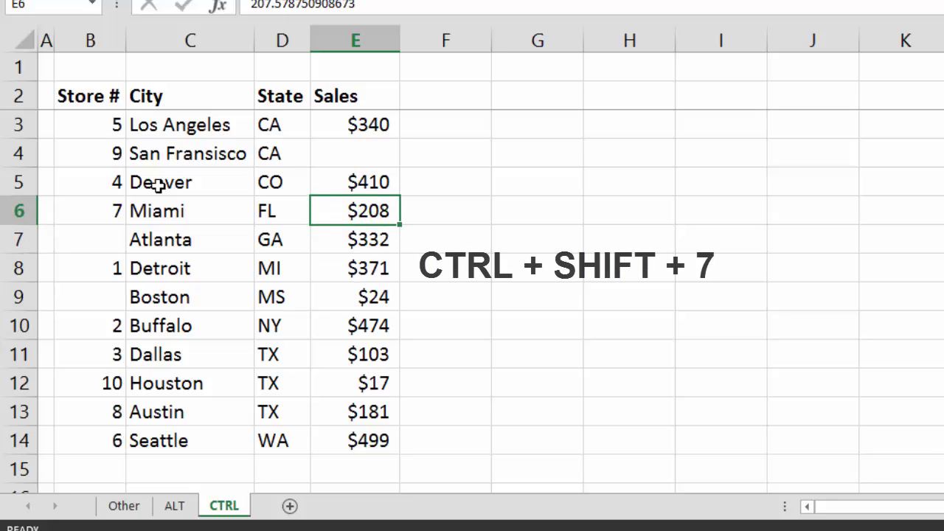
pyautogui.press('Down')
pyautogui.press('Down')
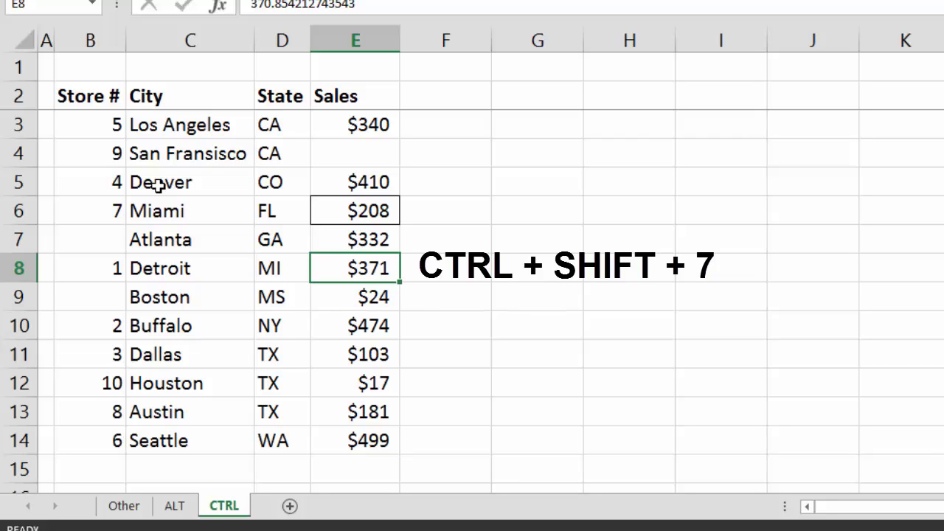
pyautogui.press('Up')
pyautogui.press('Up')
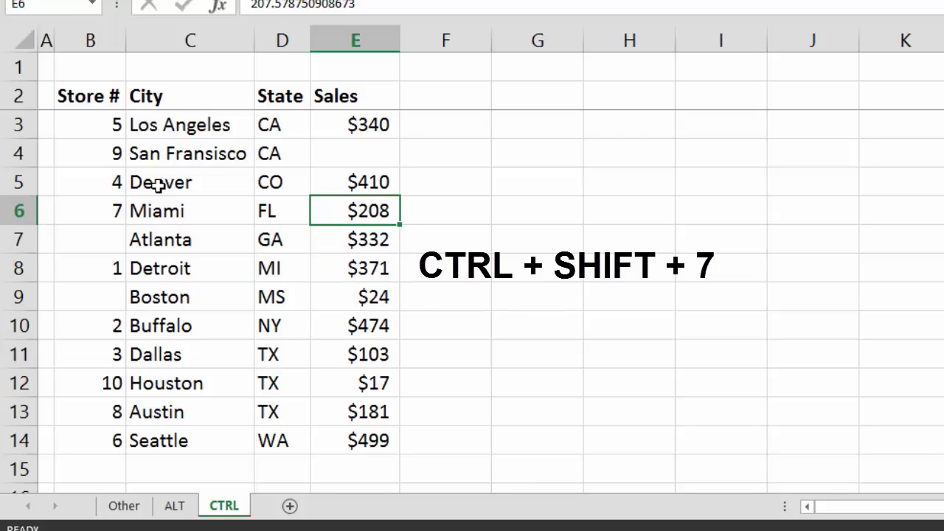
# Step: Add separate outline borders around the Atlanta and Detroit Sales cells, E7 and E8
pyautogui.press('Down')
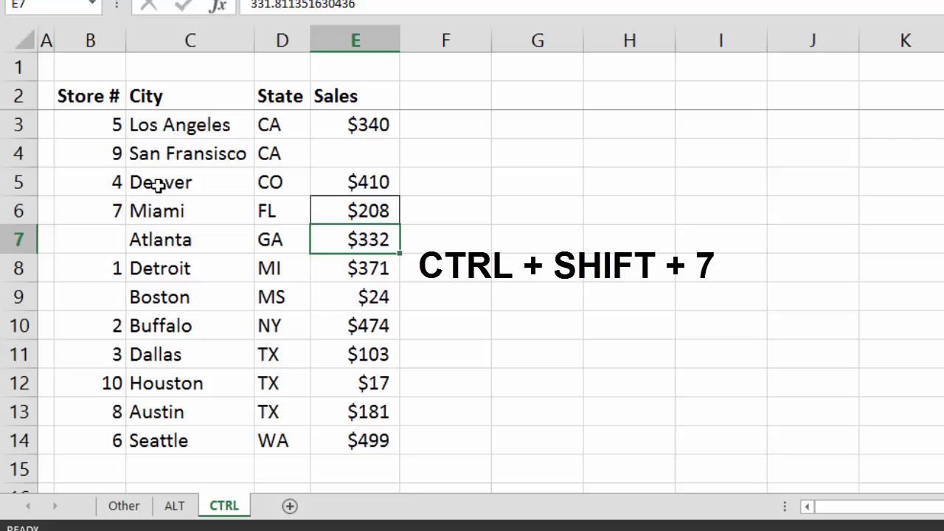
pyautogui.press('Down')
pyautogui.press('Down')
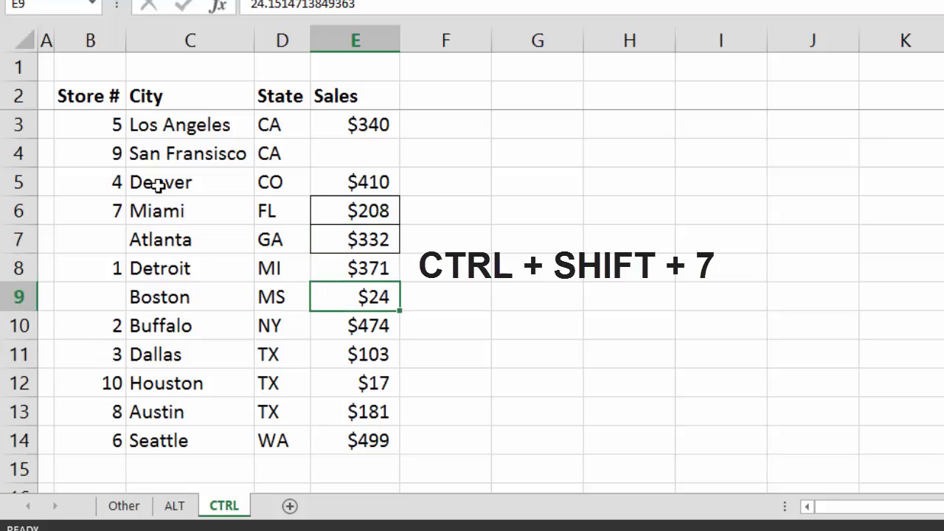
pyautogui.press('Up')
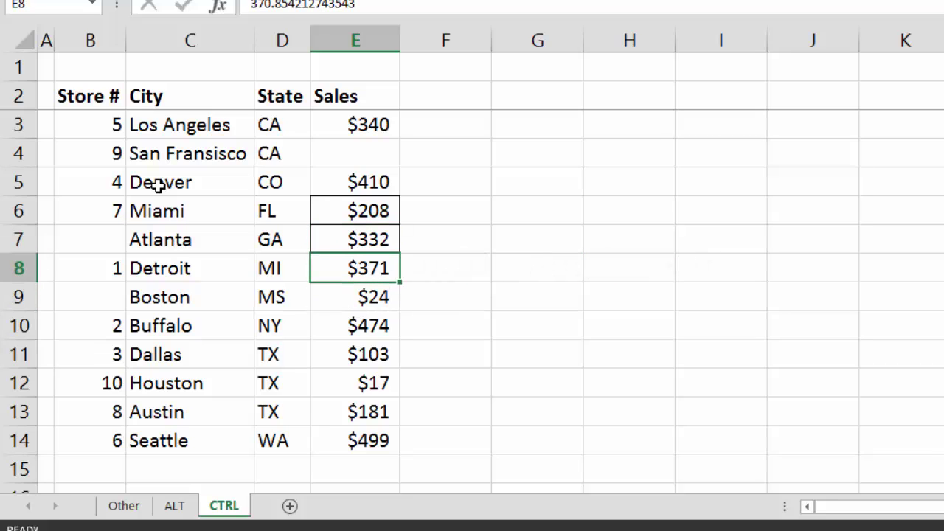
pyautogui.hotkey('ctrl', 'shift', '7')
pyautogui.press('Down')
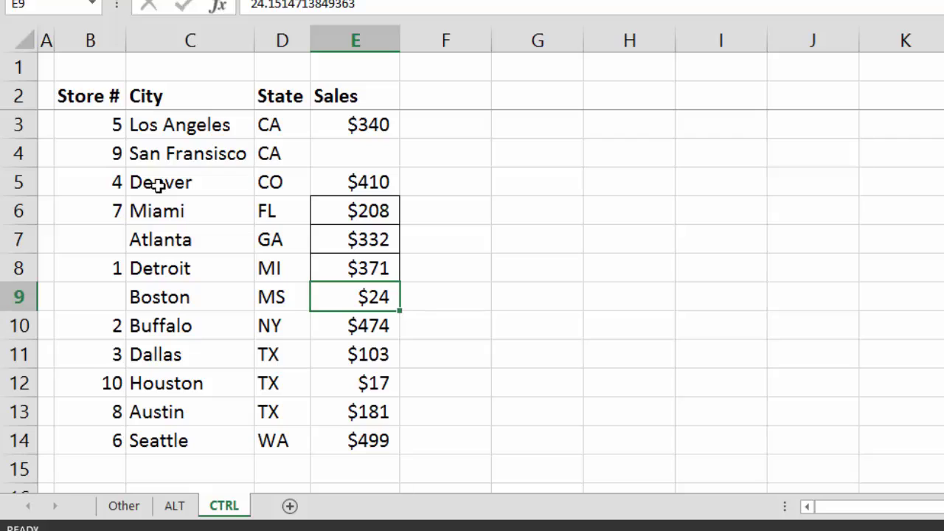
# Step: Remove all borders from the Miami, Atlanta and Detroit Sales cells, E6:E8
pyautogui.press('Up')
pyautogui.hotkey('shift', 'Up')
pyautogui.hotkey('shift', 'Up')
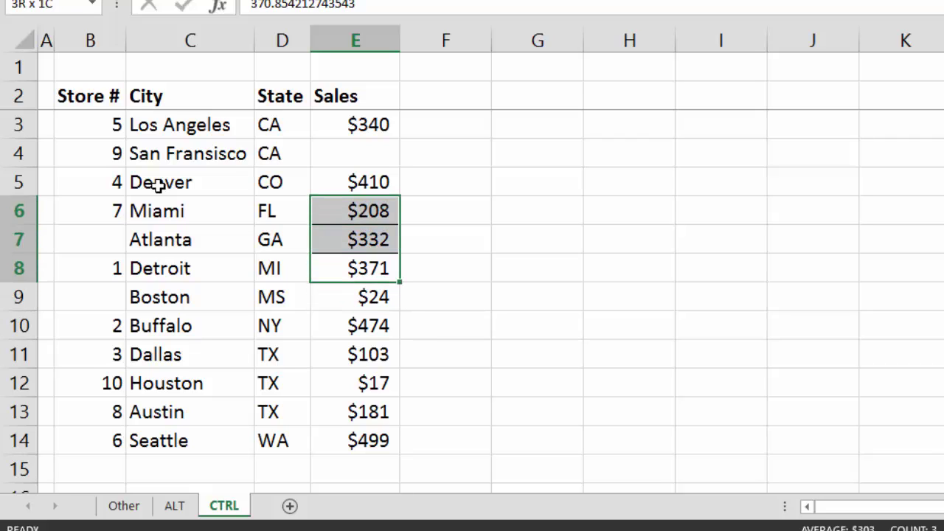
pyautogui.hotkey('ctrl', 'shift', '-')
pyautogui.press('Down')
pyautogui.press('Down')
pyautogui.press('Down')
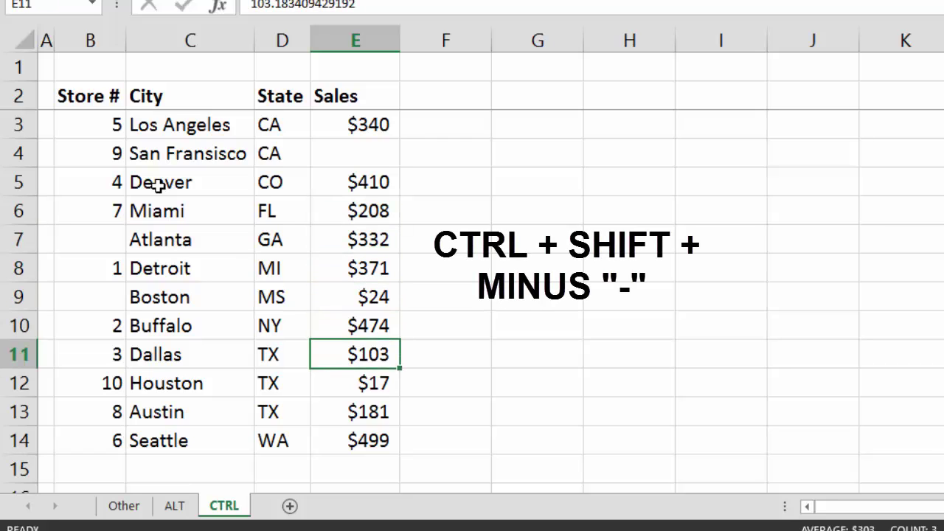
# Step: Apply the two-decimal number, time and scientific formats in turn to Atlanta's Sales cell E7
pyautogui.press('Up')
pyautogui.press('Up')
pyautogui.press('Up')
pyautogui.press('Up')
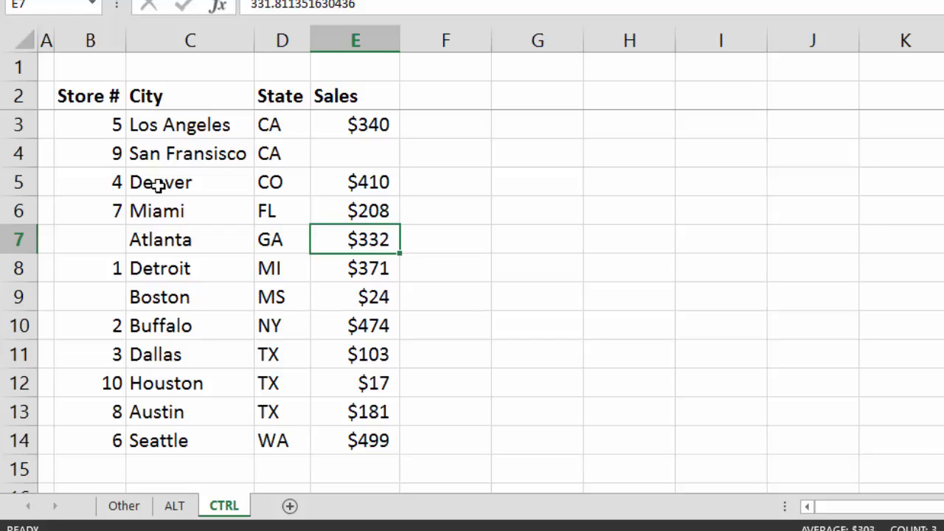
pyautogui.hotkey('ctrl', 'shift', '1')
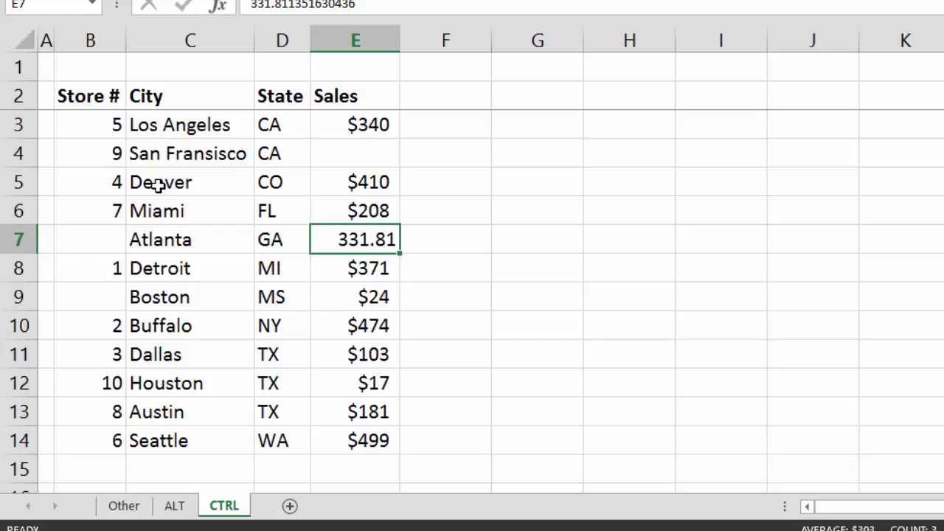
pyautogui.hotkey('ctrl', 'shift', '2')
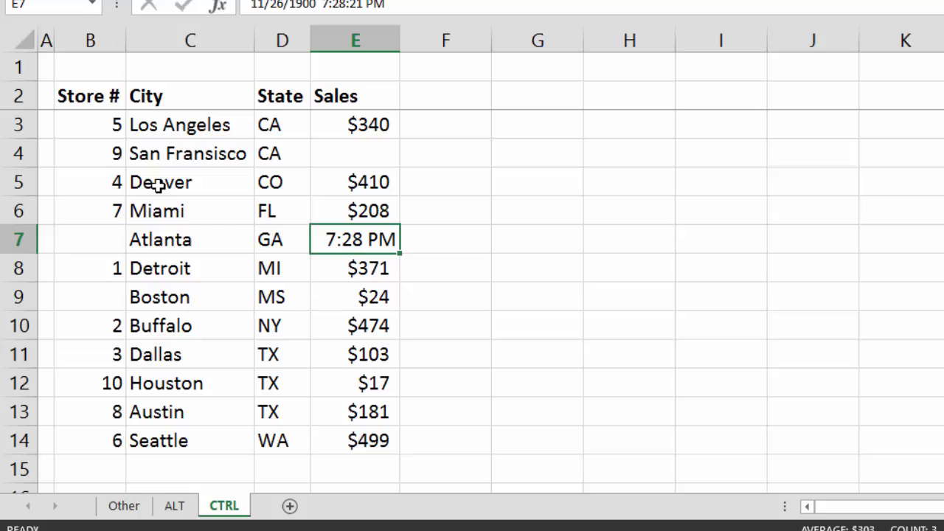
pyautogui.hotkey('ctrl', 'shift', '6')
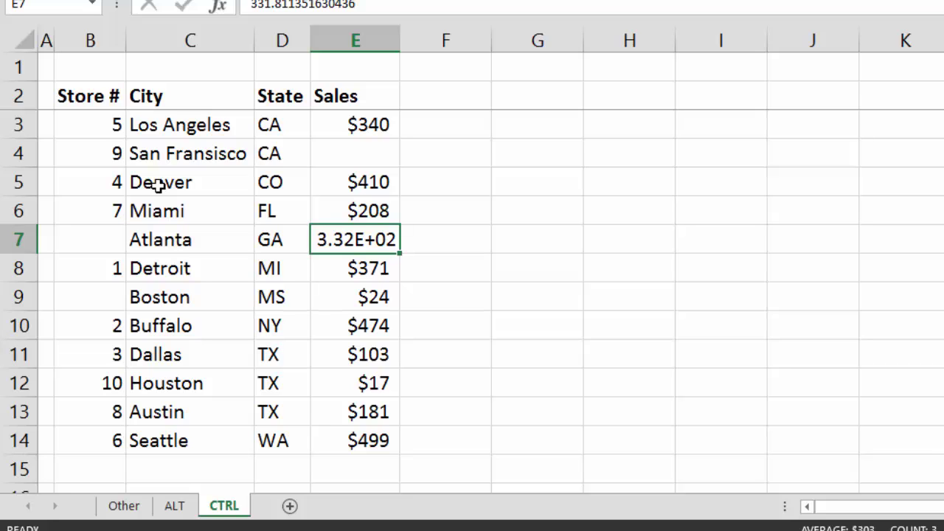
# Step: Select the whole sales table, B2:E14, and return to Atlanta's Sales cell E7
pyautogui.hotkey('ctrl', 'a')
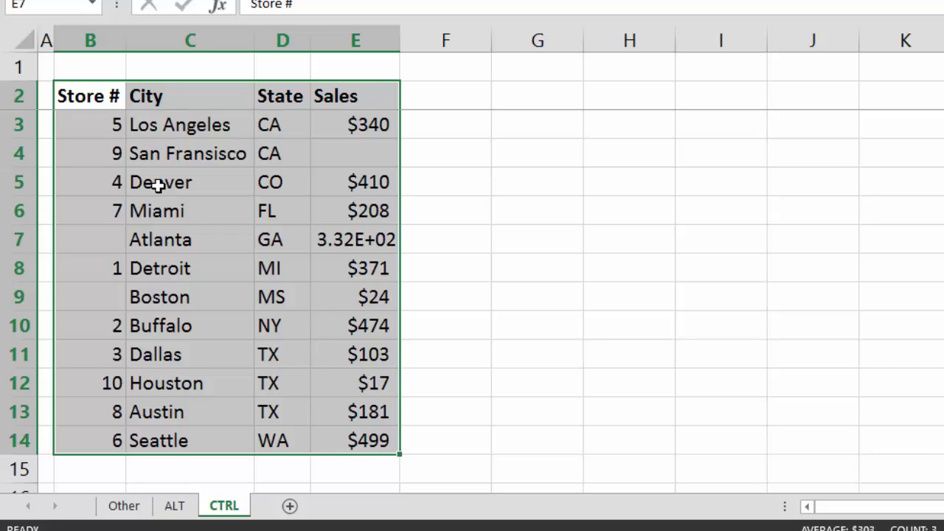
pyautogui.press('Down')
pyautogui.press('Right')
pyautogui.press('Right')
pyautogui.press('Right')
pyautogui.press('Right')
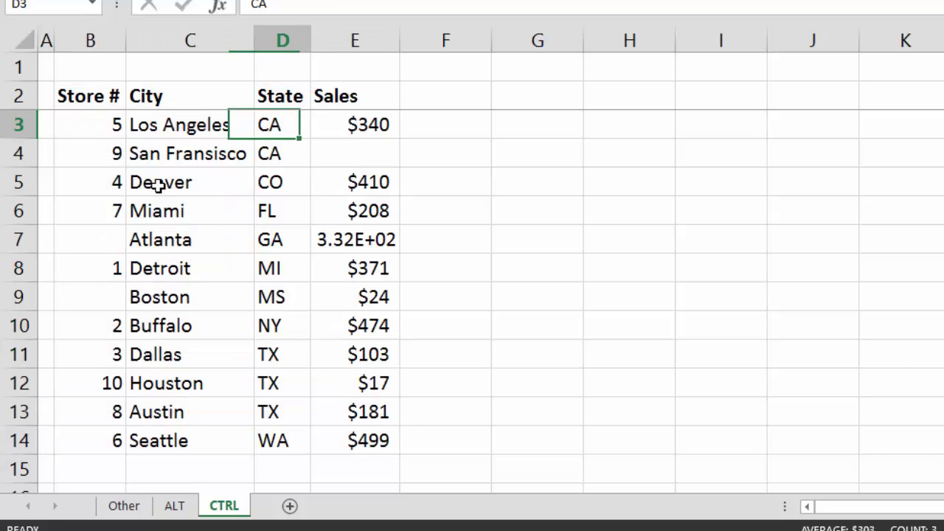
pyautogui.press('Down')
pyautogui.press('Down')
pyautogui.press('Down')
pyautogui.press('Down')
pyautogui.press('Left')
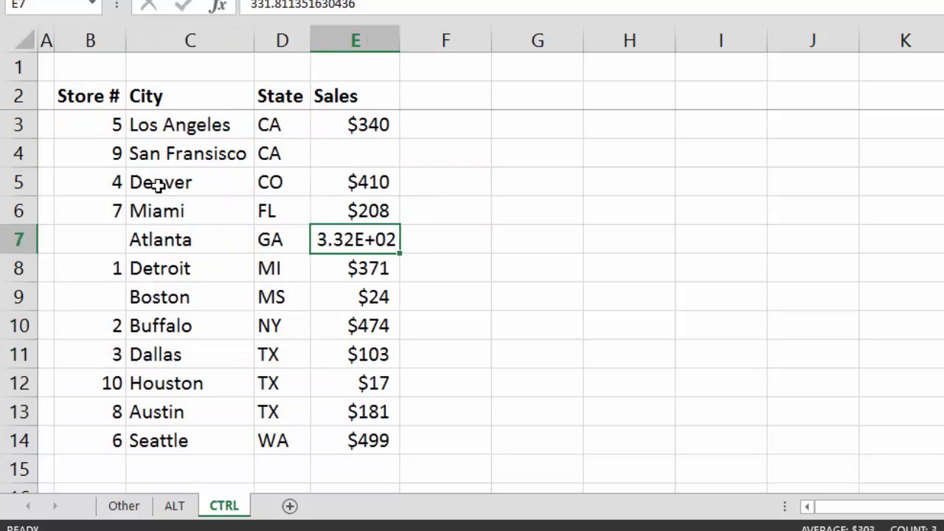
# Step: Format Atlanta's Sales cell E7 as whole-dollar currency and go to the first data cell, B3
pyautogui.hotkey('ctrl', 'shift', '4')
pyautogui.press('Left')
pyautogui.press('Up')
pyautogui.hotkey('ctrl', 'Home')
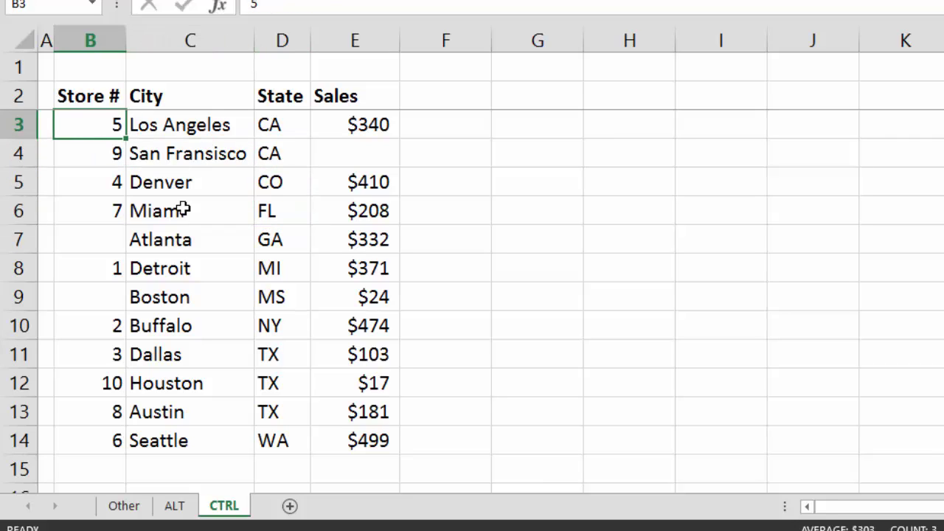
# Step: Copy the header row and the first three store rows, B2:E5
pyautogui.press('Up')
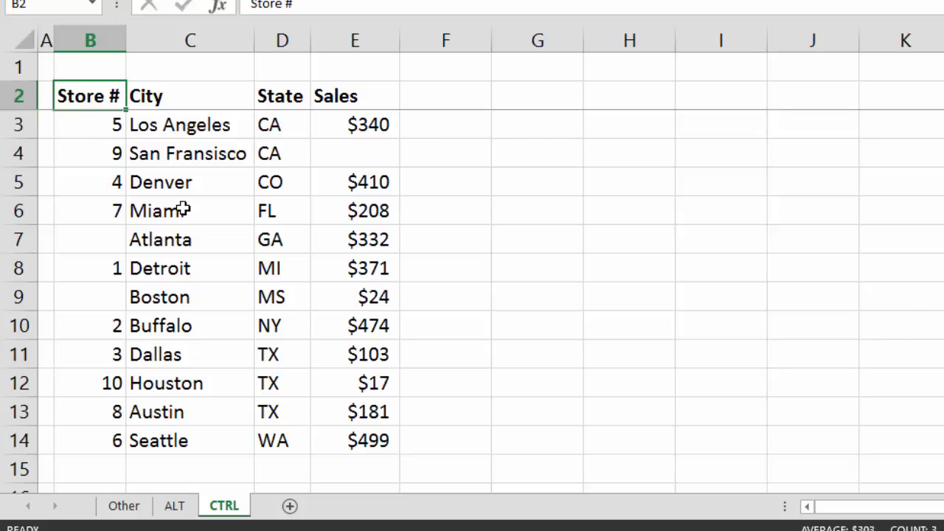
pyautogui.hotkey('ctrl', 'shift', 'Right')
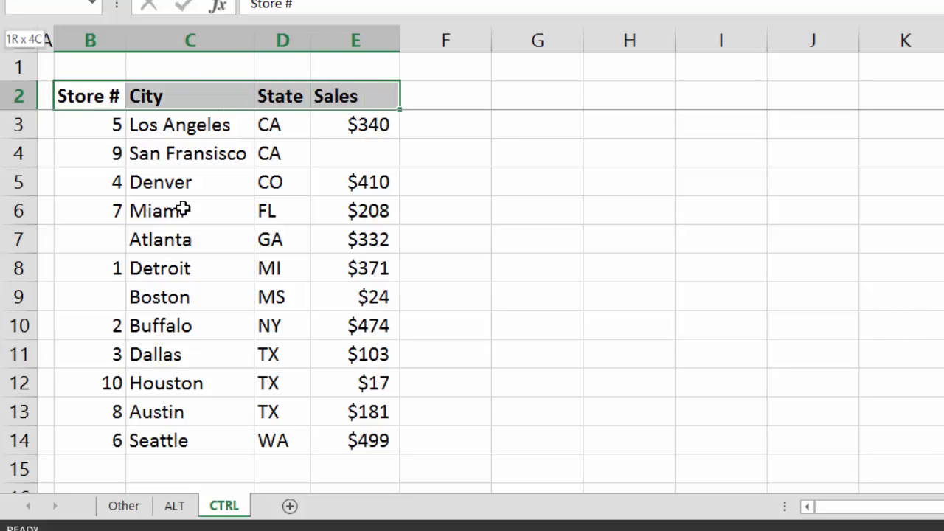
pyautogui.hotkey('shift', 'Down')
pyautogui.hotkey('shift', 'Down')
pyautogui.hotkey('shift', 'Down')
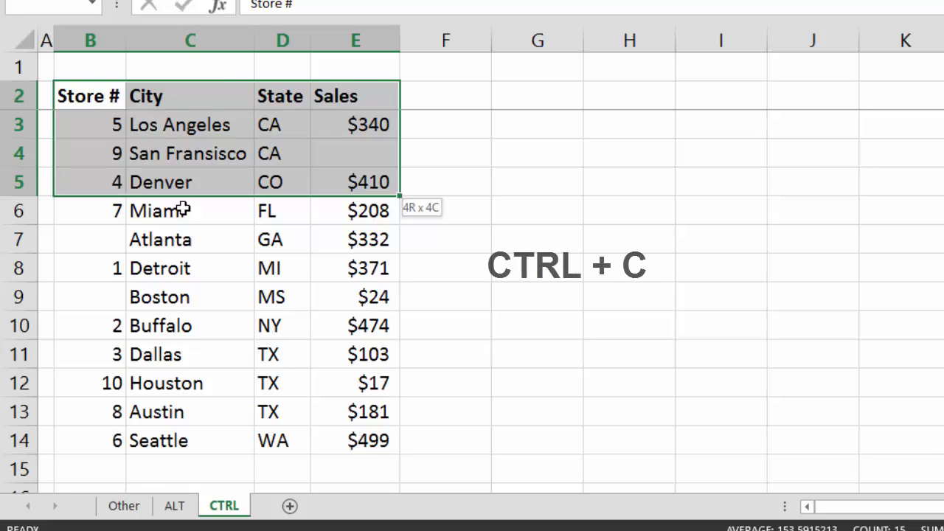
pyautogui.hotkey('ctrl', 'c')
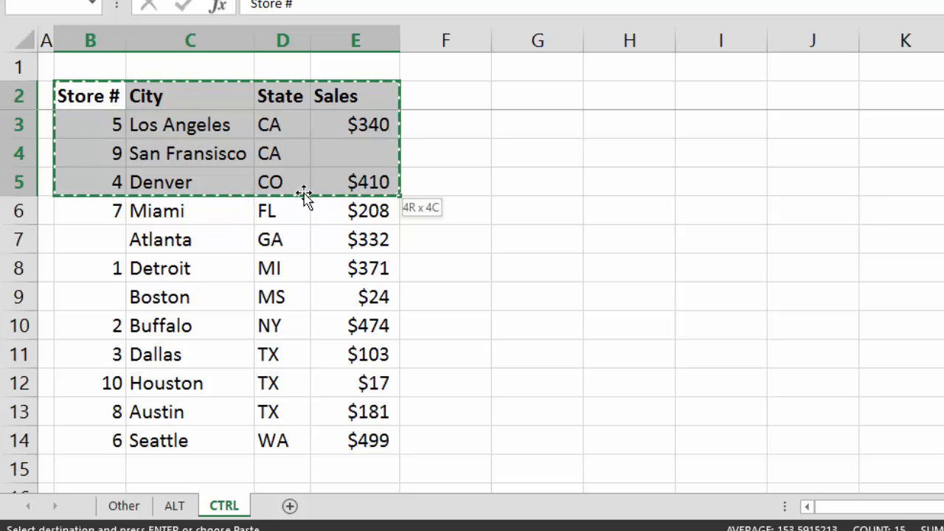
# Step: Paste the copied header and three store rows starting at G2, undo the paste, and paste them there again
pyautogui.press('Right')
pyautogui.press('Right')
pyautogui.press('Right')
pyautogui.press('Right')
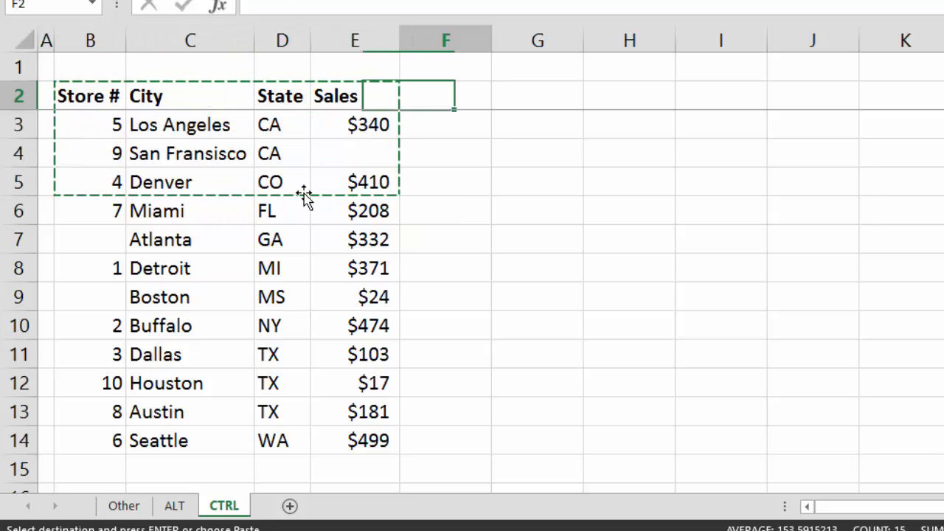
pyautogui.press('Right')
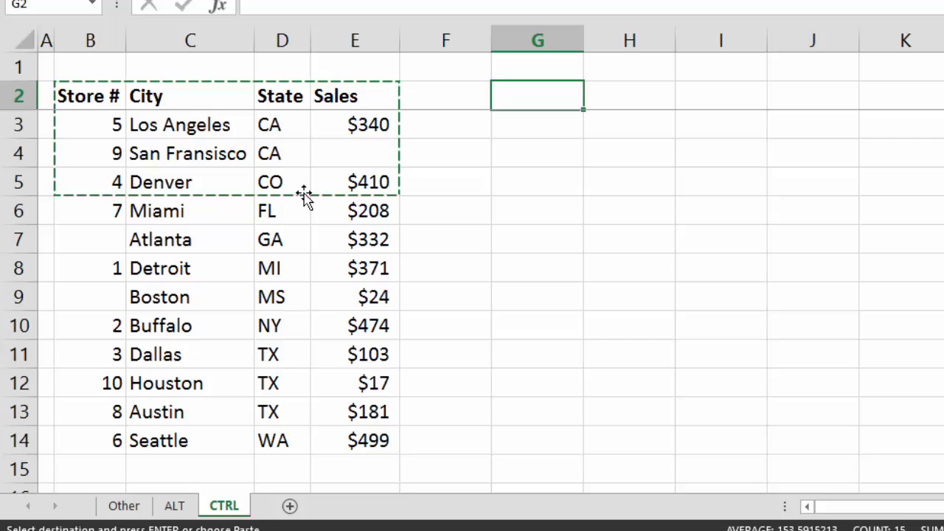
pyautogui.hotkey('ctrl', 'v')
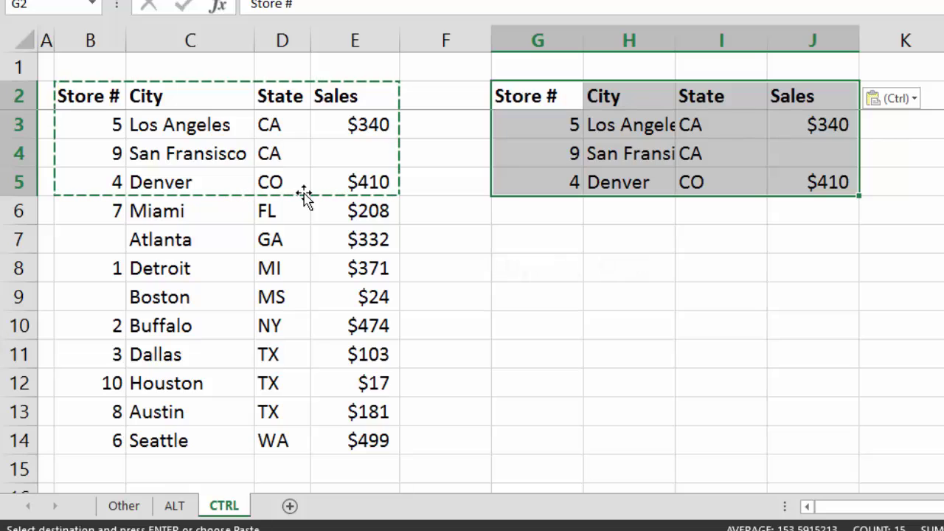
pyautogui.hotkey('ctrl', 'z')
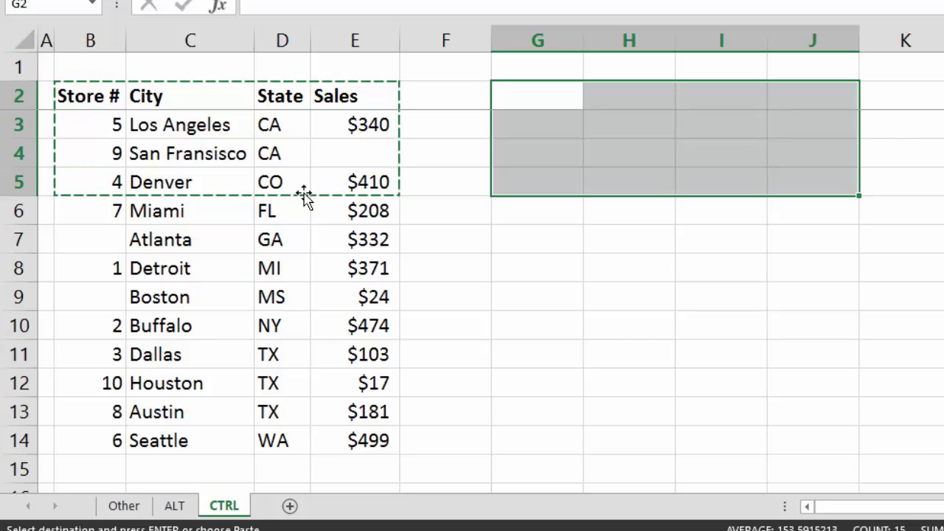
pyautogui.hotkey('ctrl', 'v')
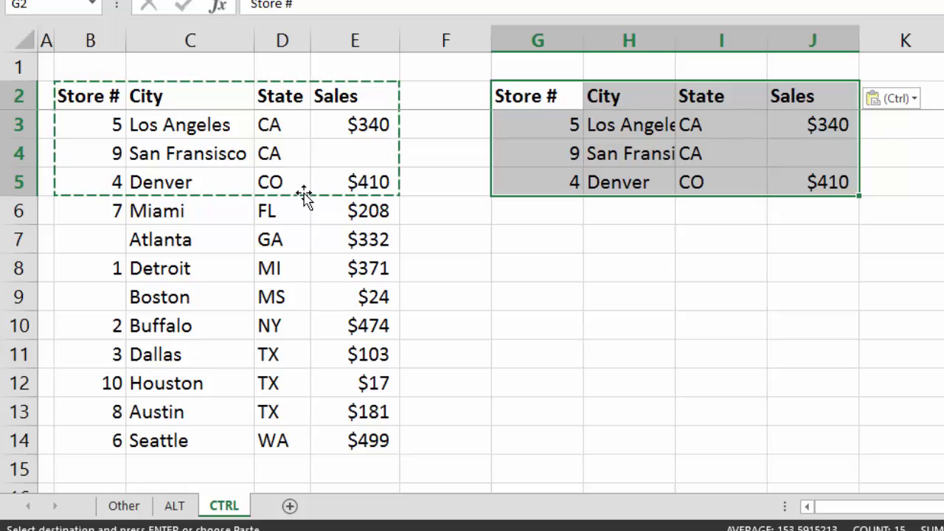
pyautogui.press('Down')
pyautogui.press('Down')
pyautogui.press('Down')
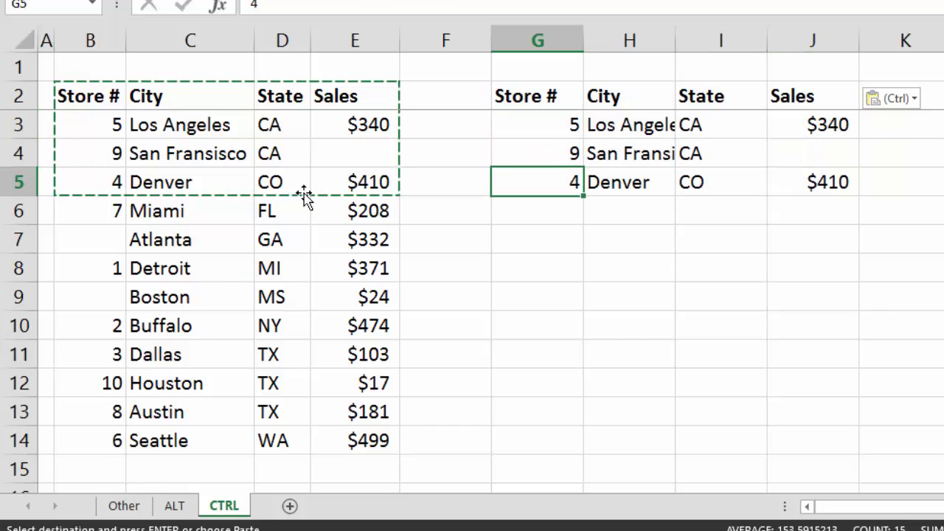
pyautogui.press('Down')
pyautogui.press('Down')
pyautogui.press('Down')
pyautogui.press('Up')
pyautogui.press('Up')
pyautogui.press('Up')
pyautogui.hotkey('shift', 'Right')
pyautogui.hotkey('shift', 'Right')
pyautogui.hotkey('shift', 'Right')
pyautogui.hotkey('shift', 'Down')
pyautogui.hotkey('shift', 'Down')
pyautogui.hotkey('shift', 'Down')
pyautogui.hotkey('shift', 'Down')
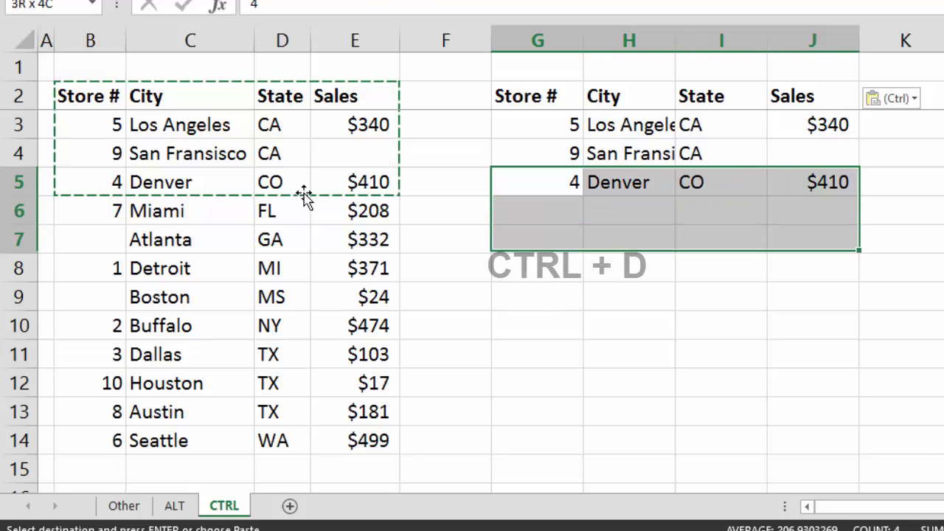
pyautogui.press('Up')
pyautogui.press('Down')
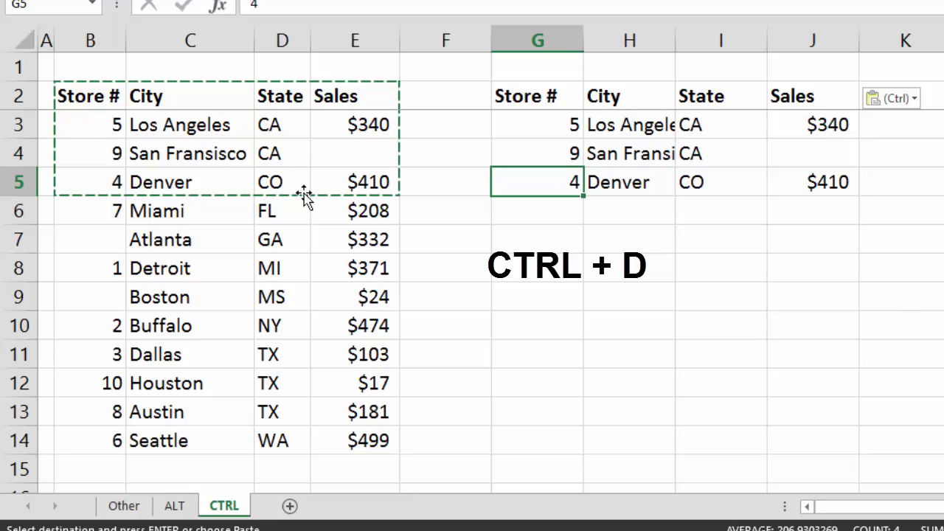
pyautogui.hotkey('shift', 'Right')
pyautogui.hotkey('shift', 'Right')
pyautogui.hotkey('shift', 'Right')
pyautogui.press('Left')
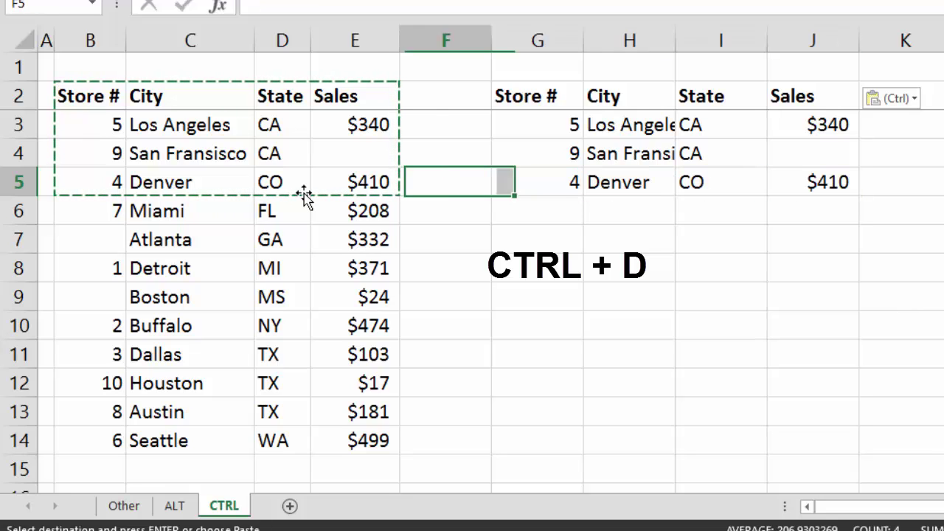
# Step: Fill the pasted Denver row, G5:J5, down through row 11
pyautogui.press('Right')
pyautogui.hotkey('shift', 'Right')
pyautogui.hotkey('shift', 'Right')
pyautogui.hotkey('shift', 'Right')
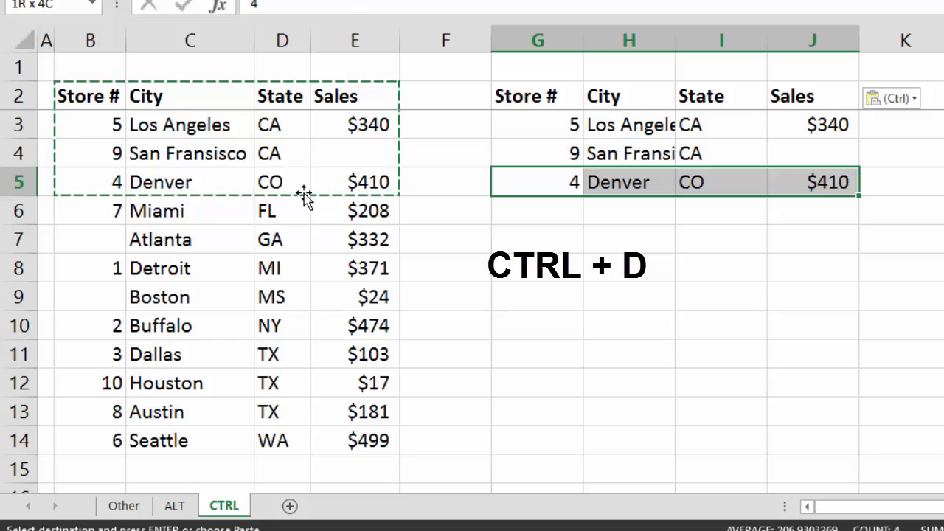
pyautogui.hotkey('shift', 'Down')
pyautogui.hotkey('shift', 'Down')
pyautogui.hotkey('shift', 'Down')
pyautogui.hotkey('shift', 'Down')
pyautogui.hotkey('shift', 'Down')
pyautogui.hotkey('shift', 'Down')
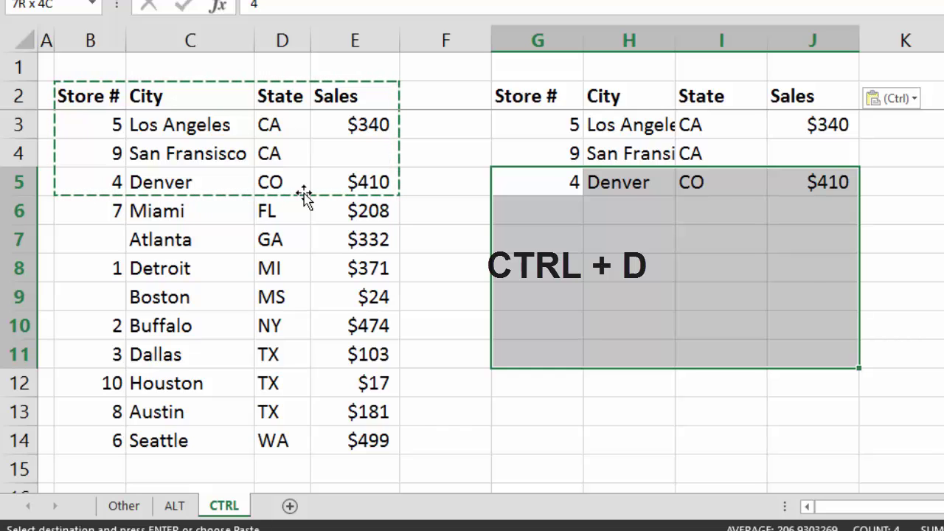
pyautogui.hotkey('ctrl', 'd')
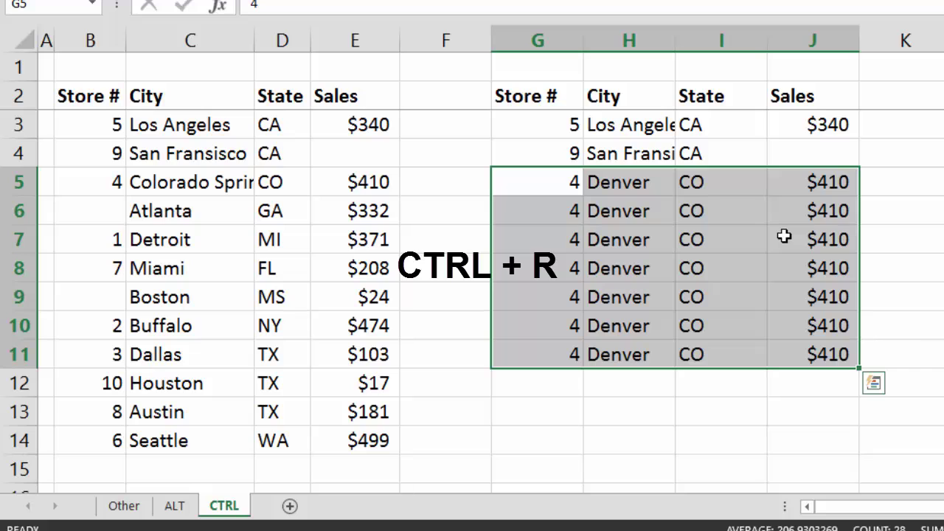
# Step: Fill the second table's Sales column, J2:J11, right into column K
pyautogui.press('Right')
pyautogui.press('Right')
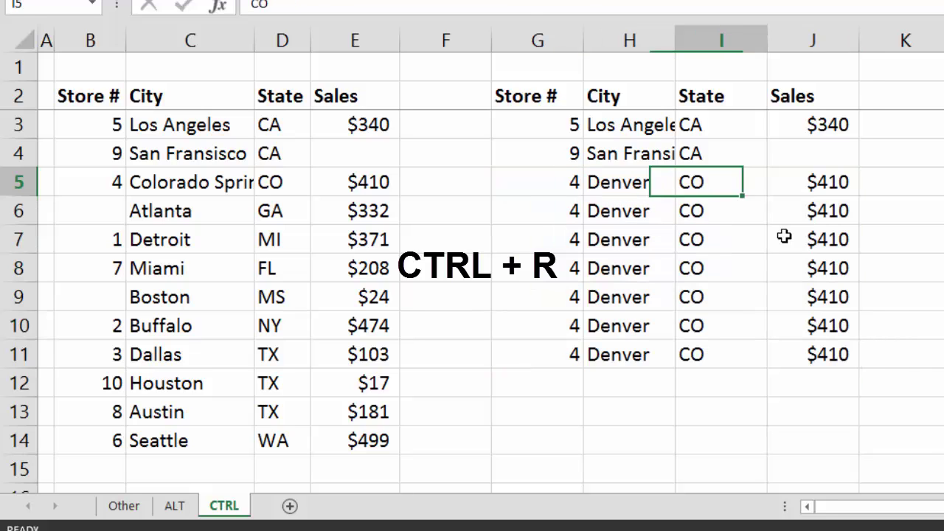
pyautogui.press('Right')
pyautogui.press('Up')
pyautogui.press('Up')
pyautogui.press('Up')
pyautogui.hotkey('ctrl', 'shift', 'Down')
pyautogui.hotkey('ctrl', 'shift', 'Down')
pyautogui.hotkey('ctrl', 'shift', 'Down')
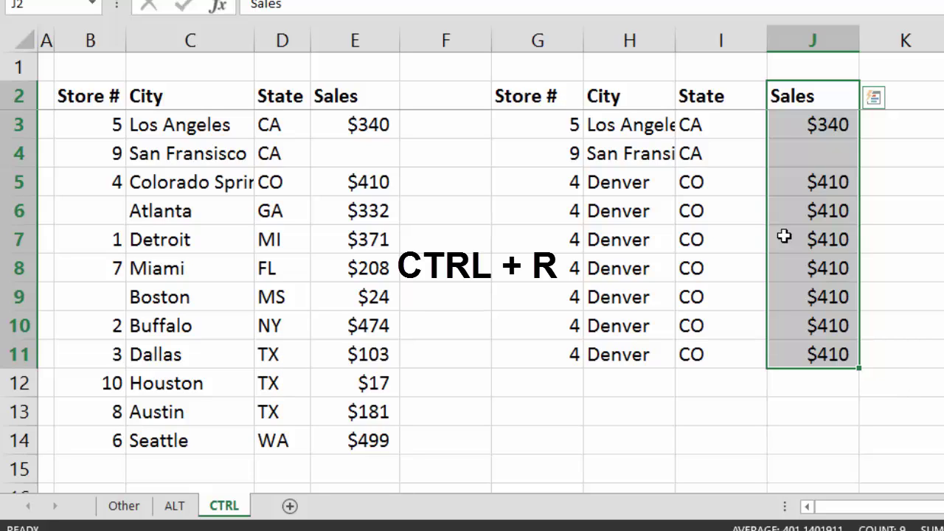
pyautogui.hotkey('shift', 'Right')
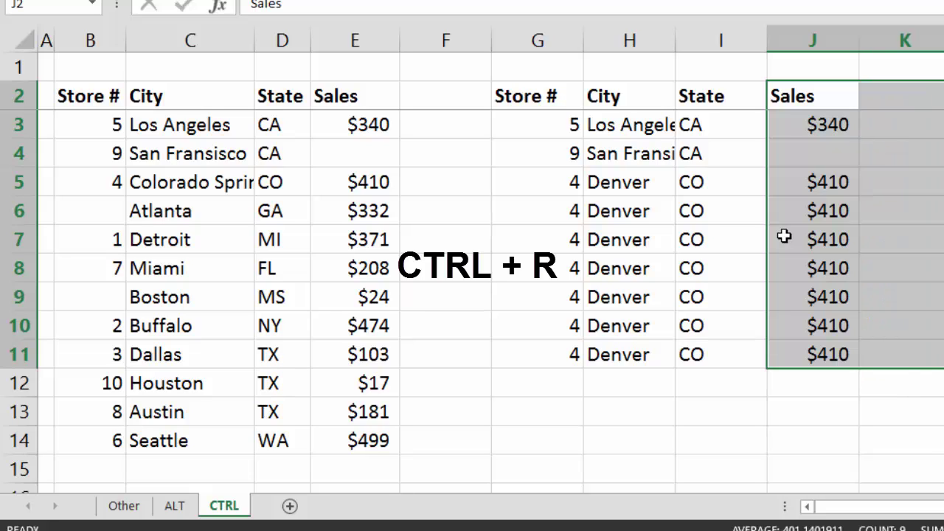
pyautogui.hotkey('ctrl', 'r')
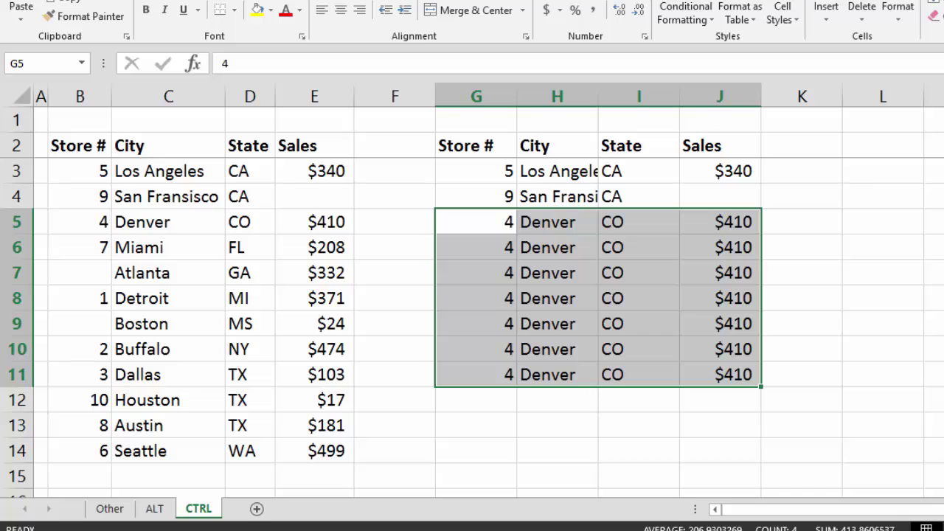
# Step: Copy the second table's Sales column, J2:J11, including its header
pyautogui.press('Right')
pyautogui.press('Right')
pyautogui.press('Right')
pyautogui.press('Down')
pyautogui.press('Down')
pyautogui.press('Down')
pyautogui.press('Down')
pyautogui.press('Down')
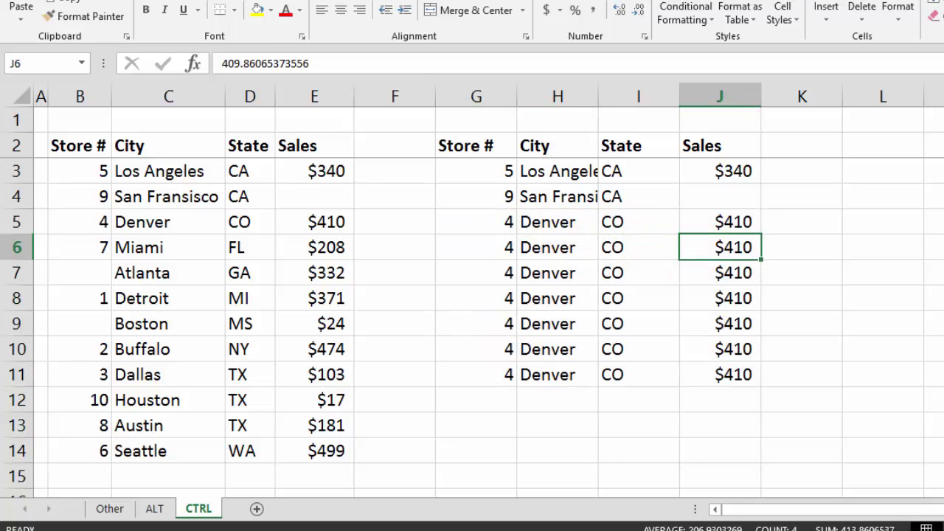
pyautogui.press('Down')
pyautogui.press('Down')
pyautogui.press('Up')
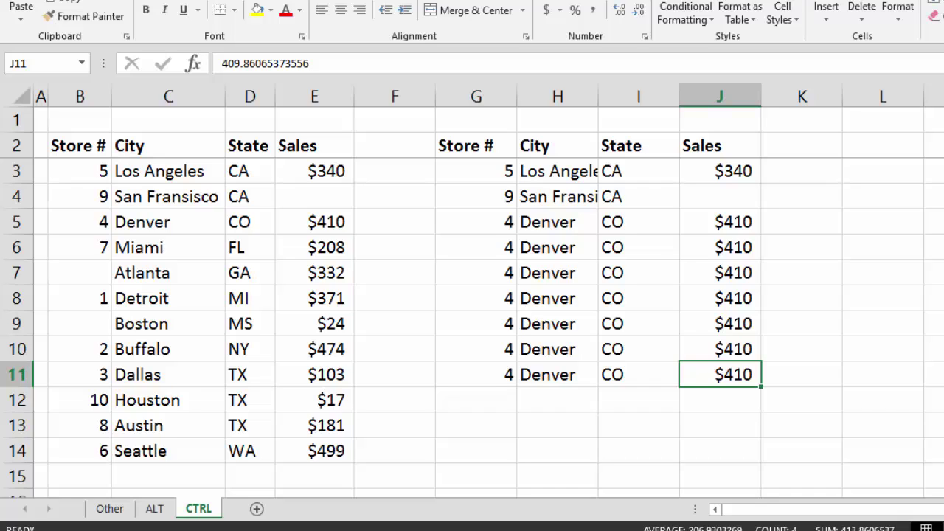
pyautogui.hotkey('shift', 'Up')
pyautogui.hotkey('shift', 'Up')
pyautogui.hotkey('shift', 'Up')
pyautogui.hotkey('shift', 'Up')
pyautogui.hotkey('shift', 'Up')
pyautogui.hotkey('shift', 'Up')
pyautogui.hotkey('shift', 'Up')
pyautogui.hotkey('shift', 'Up')
pyautogui.hotkey('shift', 'Up')
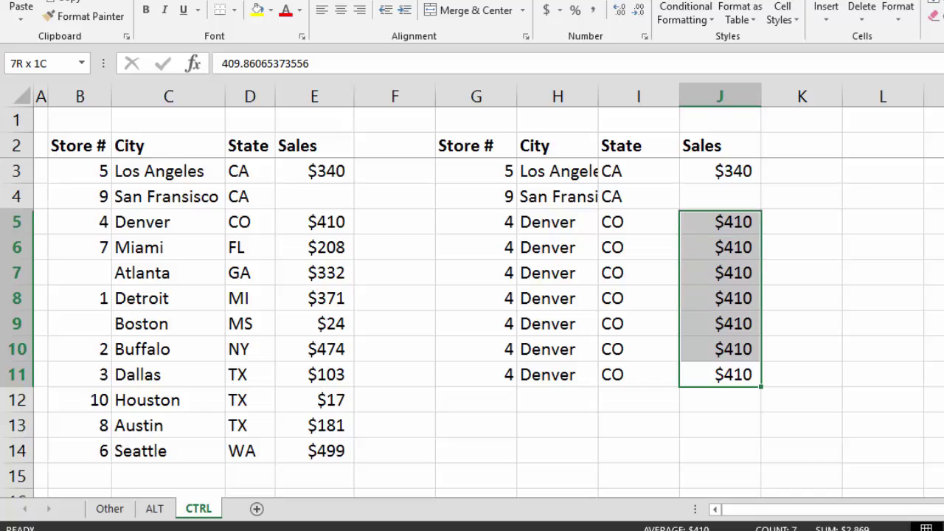
pyautogui.hotkey('ctrl', 'c')
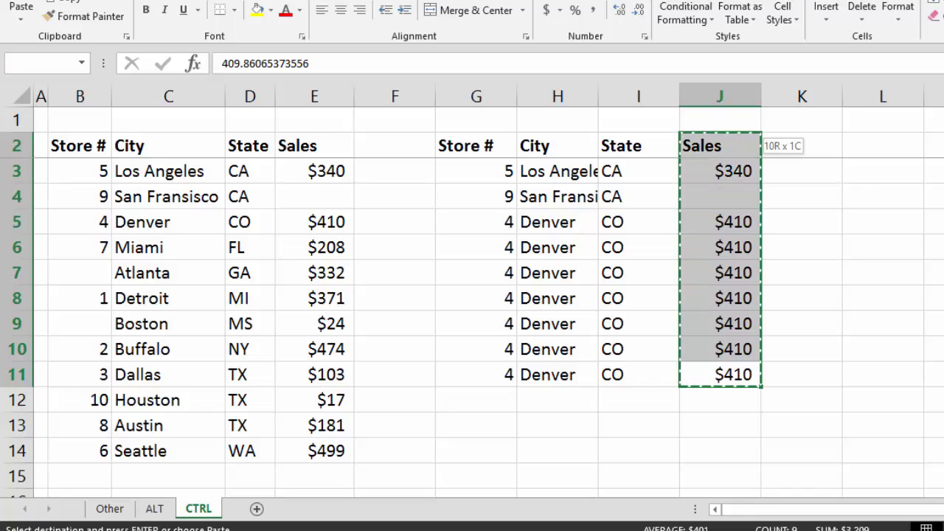
# Step: Paste the copied Sales column at L2 and undo the paste
pyautogui.press('Right')
pyautogui.press('Right')
pyautogui.press('Up')
pyautogui.press('Up')
pyautogui.press('Up')
pyautogui.press('Up')
pyautogui.press('Up')
pyautogui.press('Up')
pyautogui.press('Up')
pyautogui.press('Up')
pyautogui.press('Up')
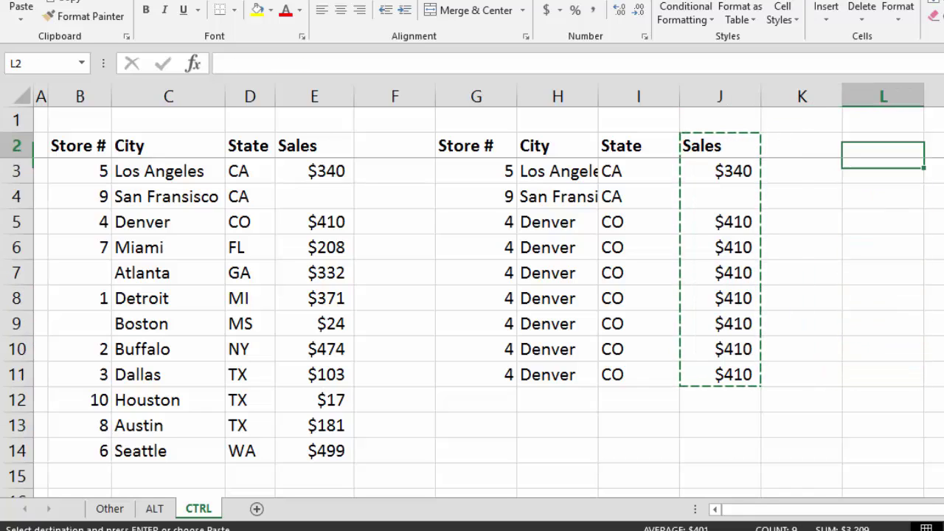
pyautogui.hotkey('ctrl', 'v')
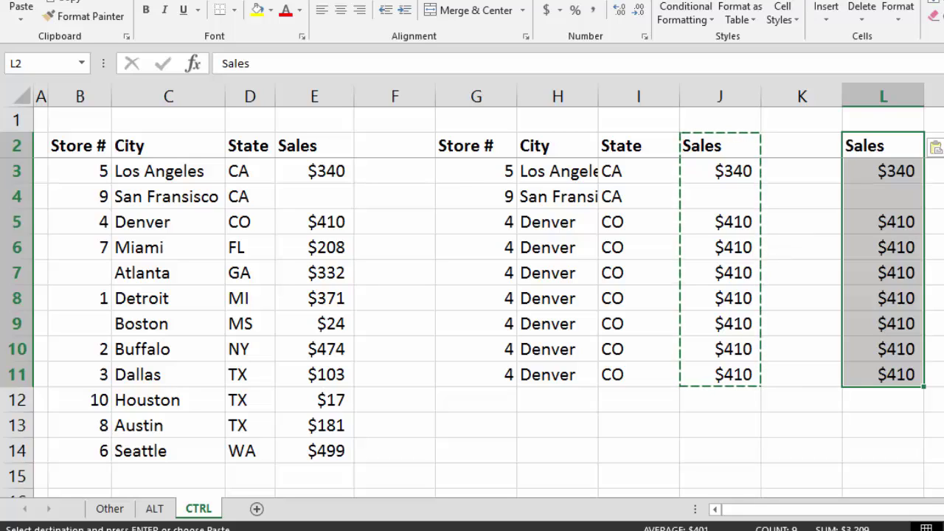
pyautogui.hotkey('ctrl', 'z')
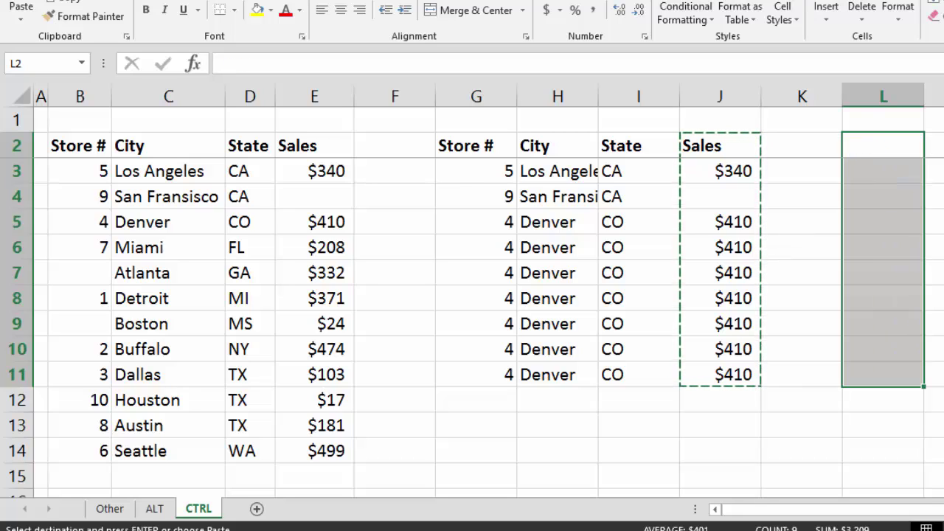
# Step: Move the second table's Sales column, J2:J11, to L2 by cutting and pasting, and undo the move
pyautogui.press('Left')
pyautogui.press('Left')
pyautogui.hotkey('shift', 'Down')
pyautogui.hotkey('shift', 'Down')
pyautogui.hotkey('shift', 'Down')
pyautogui.hotkey('shift', 'Down')
pyautogui.hotkey('shift', 'Down')
pyautogui.hotkey('shift', 'Down')
pyautogui.hotkey('shift', 'Down')
pyautogui.hotkey('shift', 'Down')
pyautogui.hotkey('shift', 'Down')
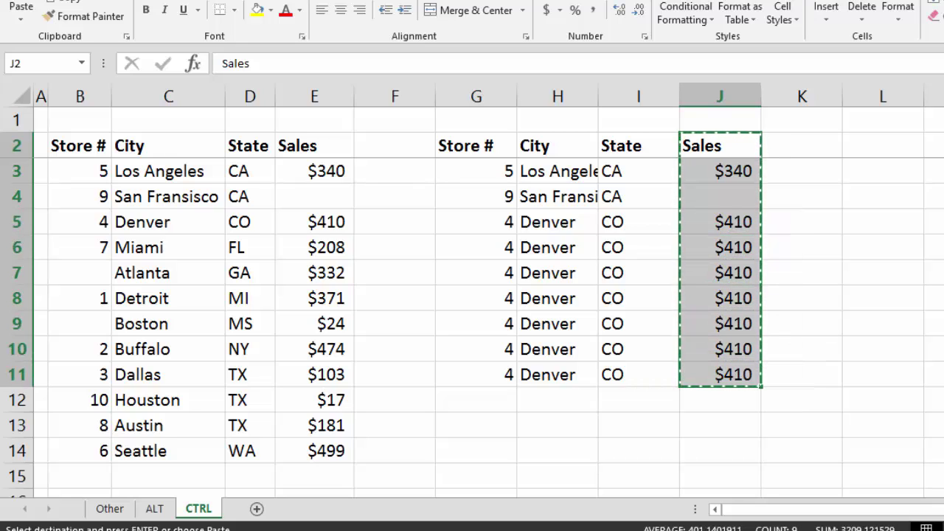
pyautogui.press('Right')
pyautogui.press('Right')
pyautogui.press('Return')
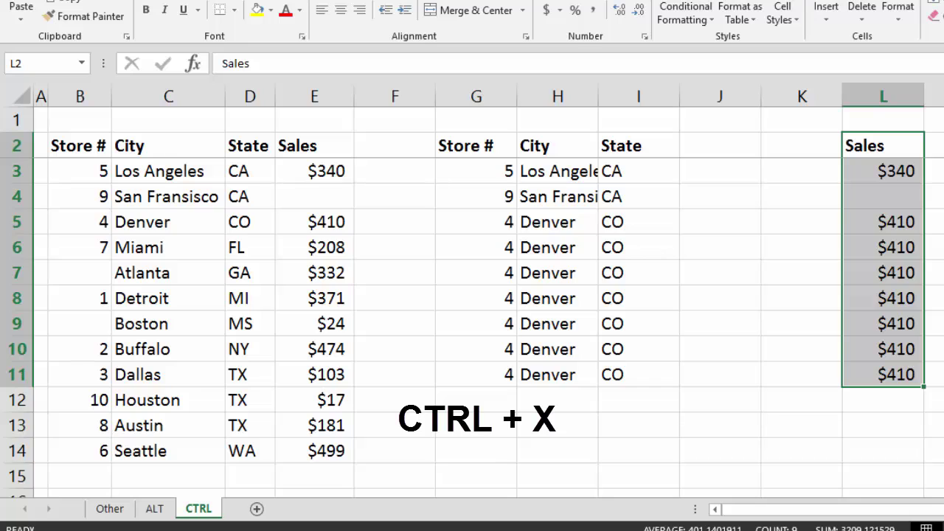
pyautogui.hotkey('ctrl', 'z')
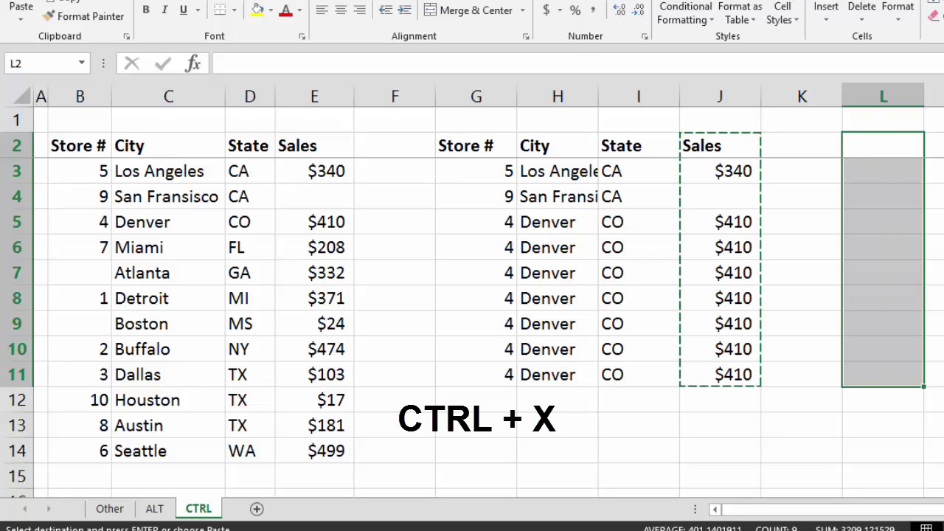
# Step: Cut the second table's Sales column, J2:J11, and go to the Store # header in G2
pyautogui.press('Left')
pyautogui.press('Left')
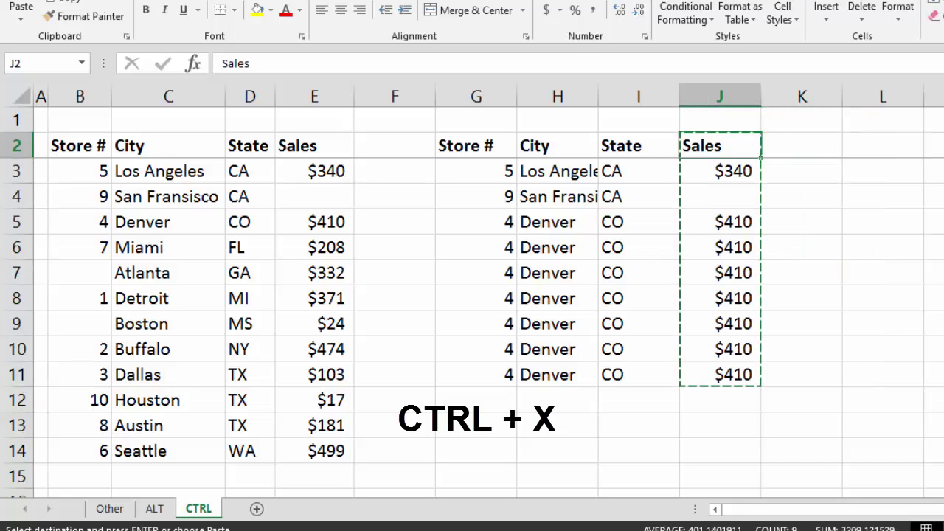
pyautogui.hotkey('shift', 'Down')
pyautogui.hotkey('shift', 'Down')
pyautogui.hotkey('shift', 'Down')
pyautogui.hotkey('shift', 'Down')
pyautogui.hotkey('shift', 'Down')
pyautogui.hotkey('shift', 'Down')
pyautogui.hotkey('shift', 'Down')
pyautogui.hotkey('shift', 'Down')
pyautogui.hotkey('shift', 'Down')
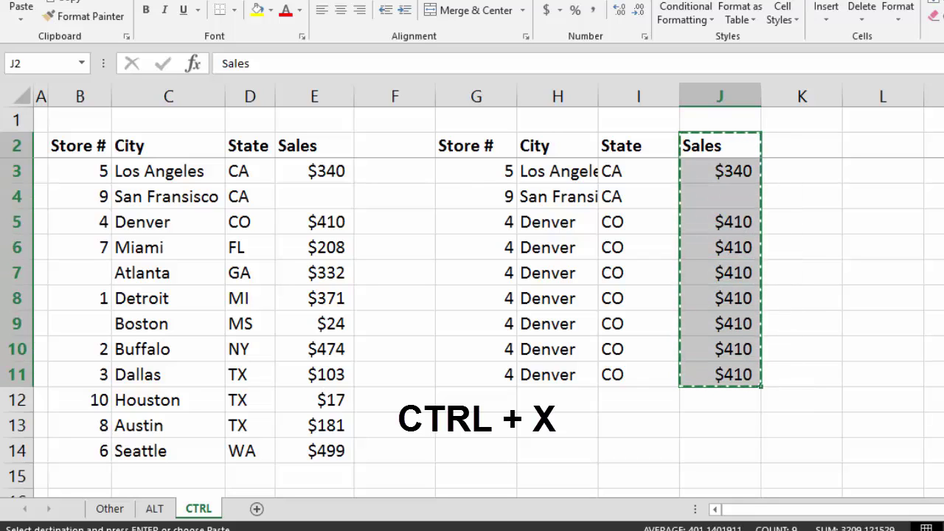
pyautogui.press('Left')
pyautogui.press('Left')
pyautogui.press('Left')
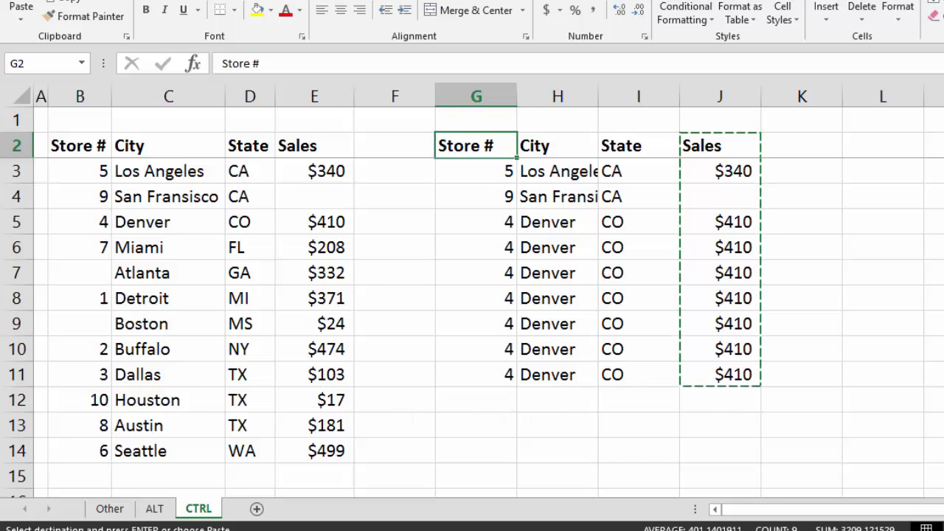
pyautogui.press('Right')
pyautogui.press('Right')
pyautogui.press('Left')
pyautogui.press('Left')
# Step: Select the second table's Sales column, J2:J11, once more and cut it
pyautogui.press('Right')
pyautogui.press('Right')
pyautogui.press('Right')
pyautogui.hotkey('shift', 'Down')
pyautogui.hotkey('shift', 'Down')
pyautogui.hotkey('shift', 'Down')
pyautogui.hotkey('shift', 'Down')
pyautogui.hotkey('shift', 'Down')
pyautogui.hotkey('shift', 'Down')
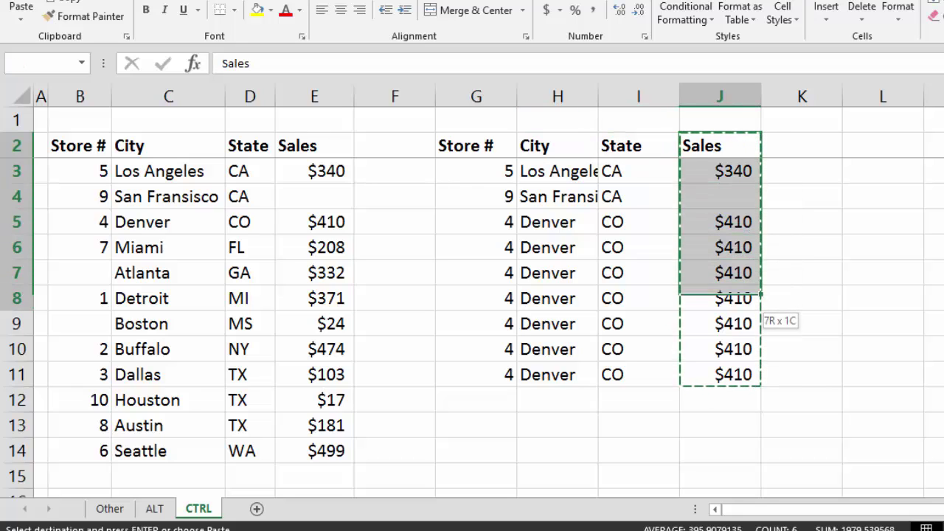
pyautogui.hotkey('shift', 'Down')
pyautogui.hotkey('shift', 'Down')
pyautogui.hotkey('shift', 'Down')
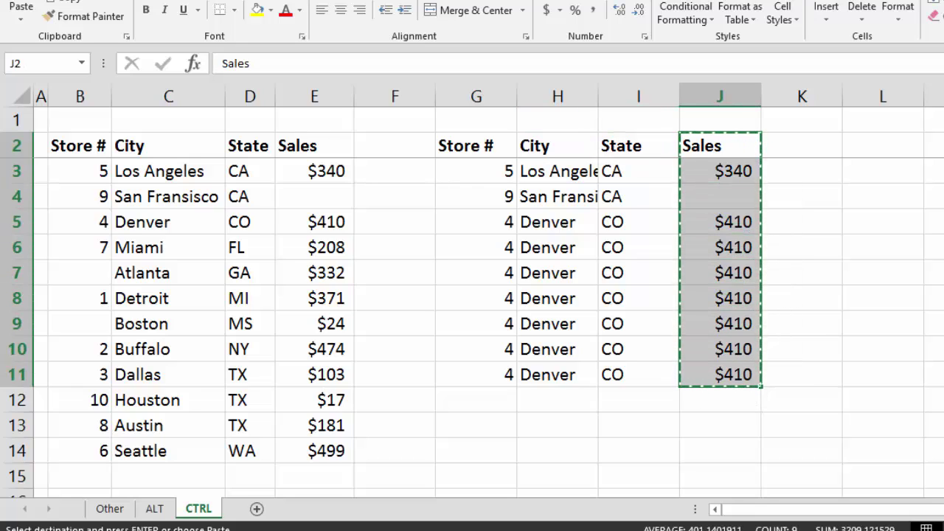
# Step: Insert the cut Sales cells before the Store # column at G2:G11, shifting the Store #, City and State columns right
pyautogui.press('Left')
pyautogui.press('Left')
pyautogui.press('Left')
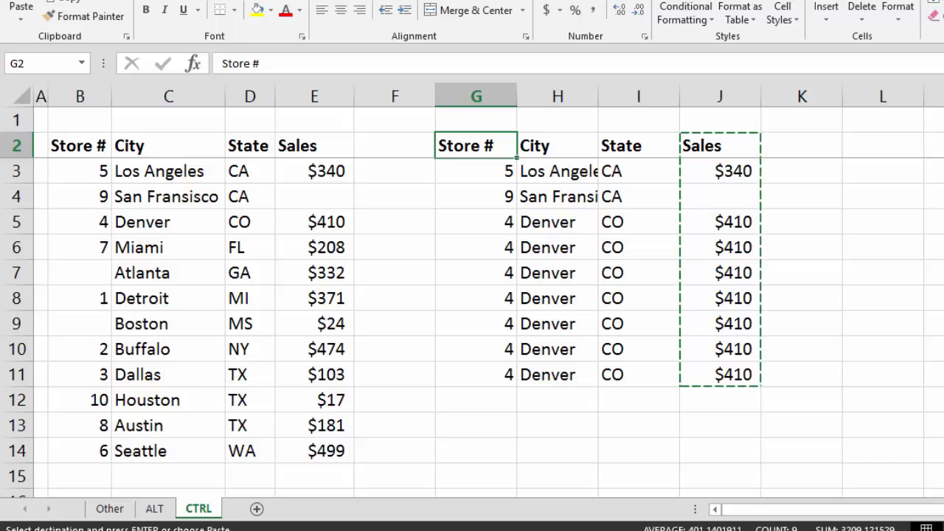
pyautogui.hotkey('ctrl', 'shift', 'Down')
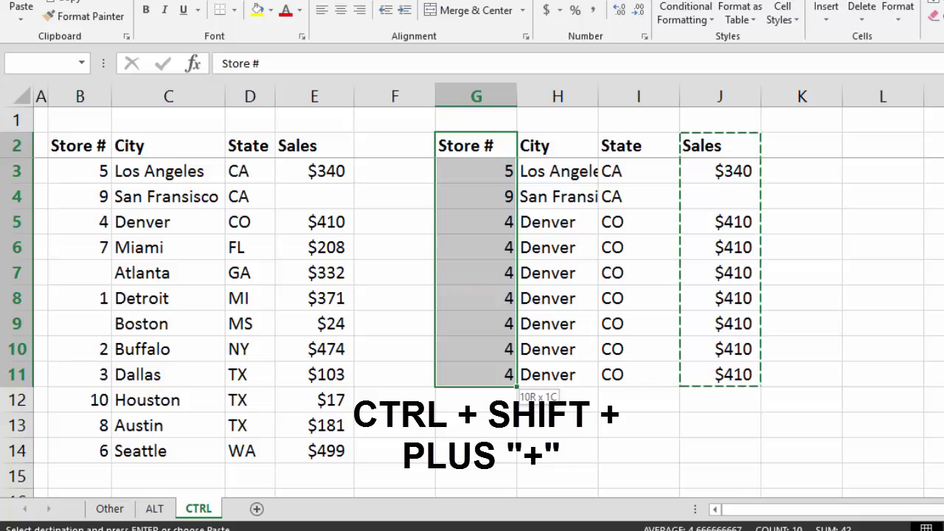
pyautogui.hotkey('ctrl', 'shift', '+')
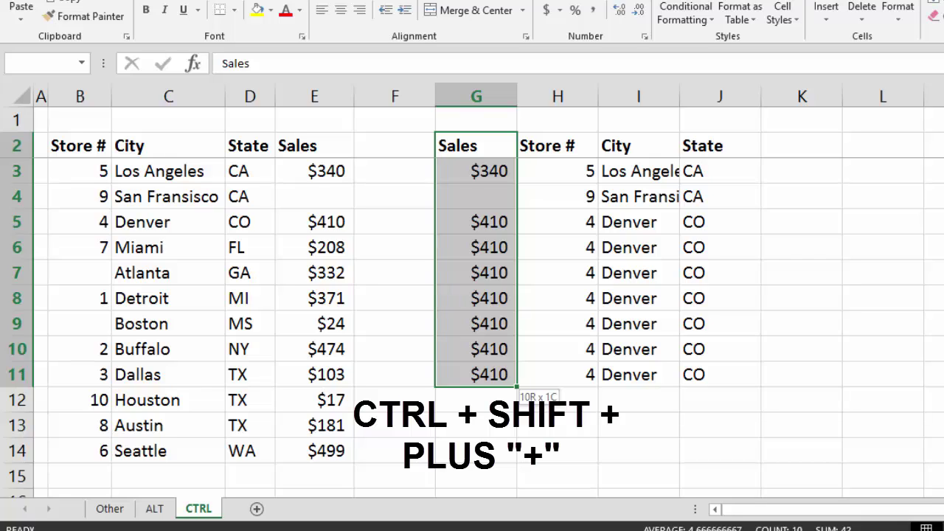
pyautogui.press('Right')
pyautogui.press('Left')
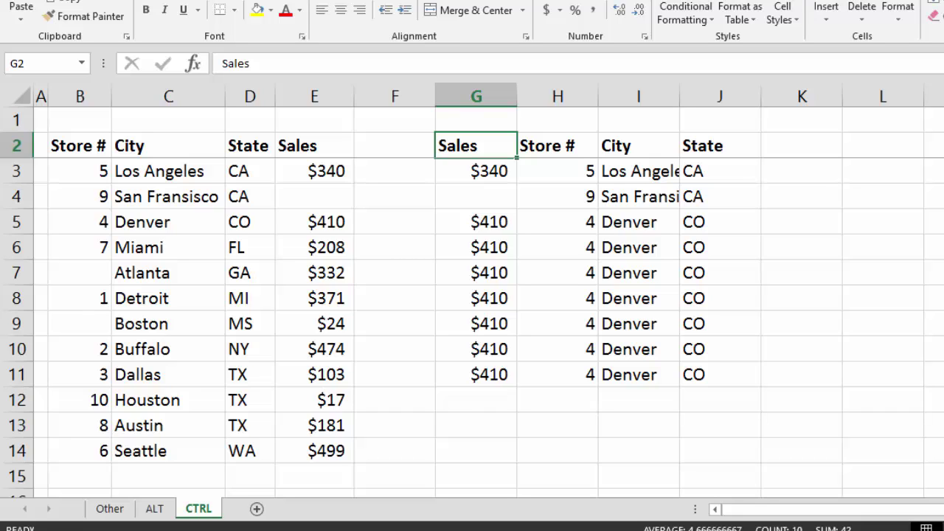
# Step: Select the entire Sales column G, select the entire Store # column H, and return to the Store # header in H2
pyautogui.hotkey('ctrl', 'space')
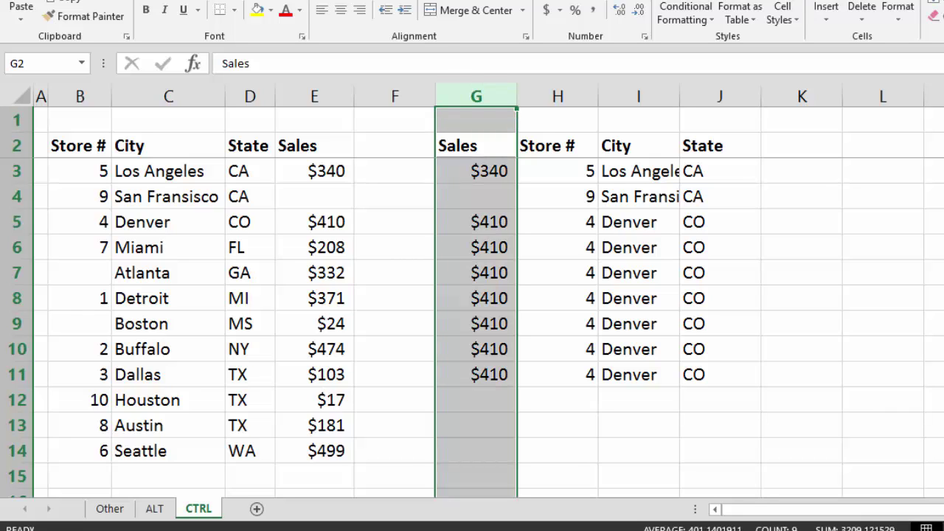
pyautogui.press('Right')
pyautogui.hotkey('ctrl', 'space')
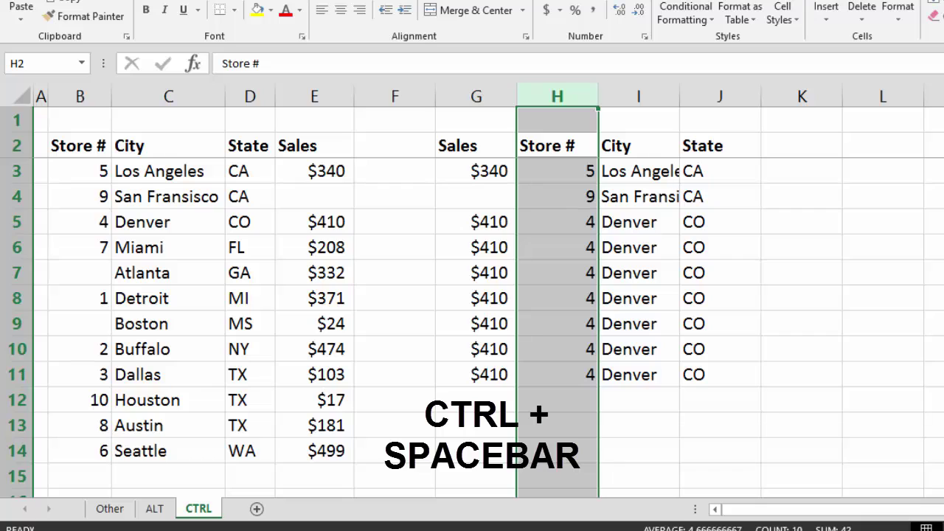
pyautogui.press('Left')
pyautogui.press('Right')
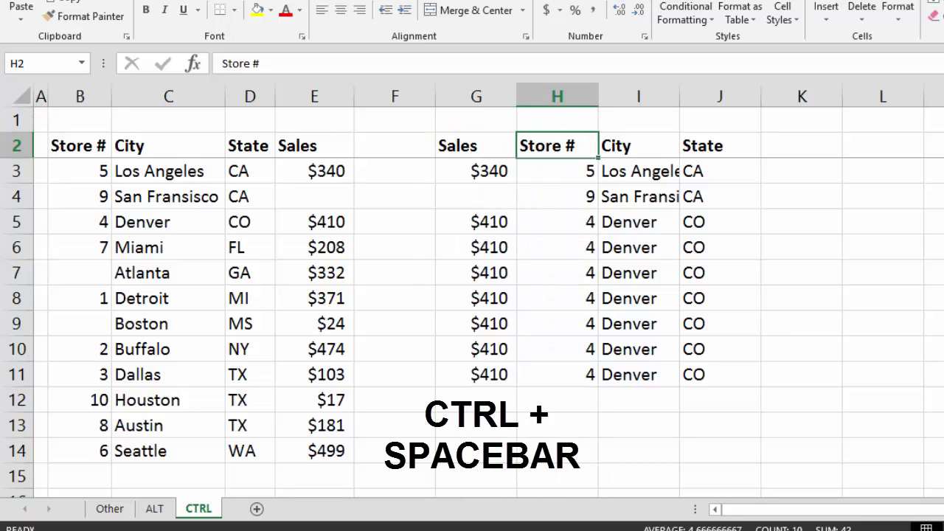
# Step: Cut the entire Store # column H and insert it before the Sales column G
pyautogui.hotkey('ctrl', 'space')
pyautogui.hotkey('ctrl', 'c')
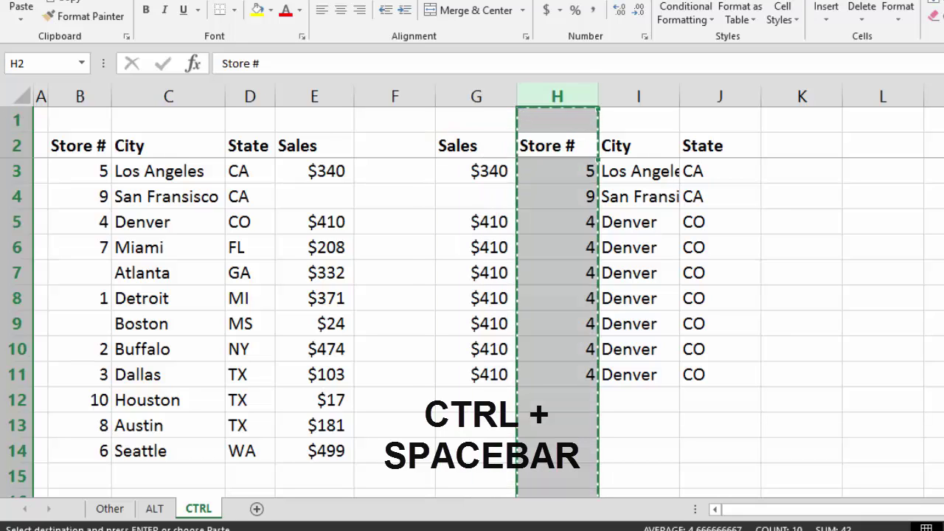
pyautogui.press('Left')
pyautogui.hotkey('ctrl', 'space')
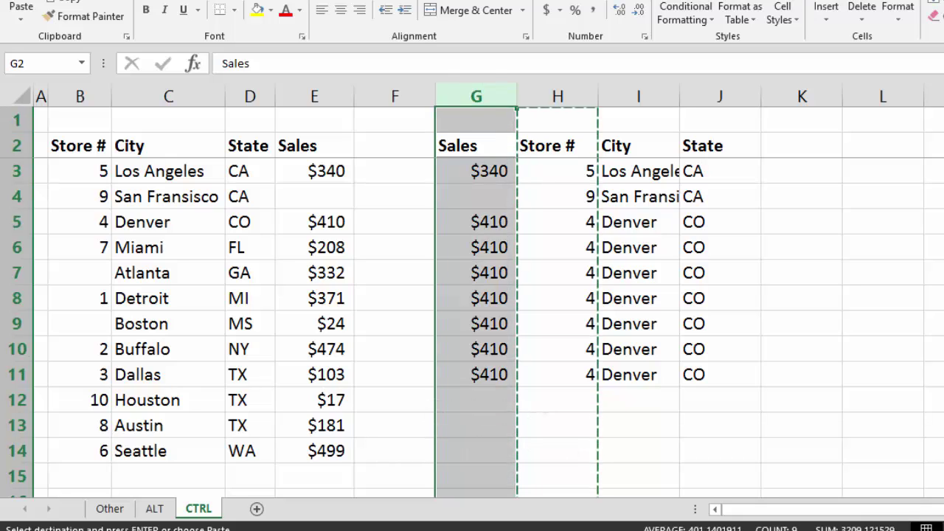
pyautogui.hotkey('ctrl', 'shift', '+')
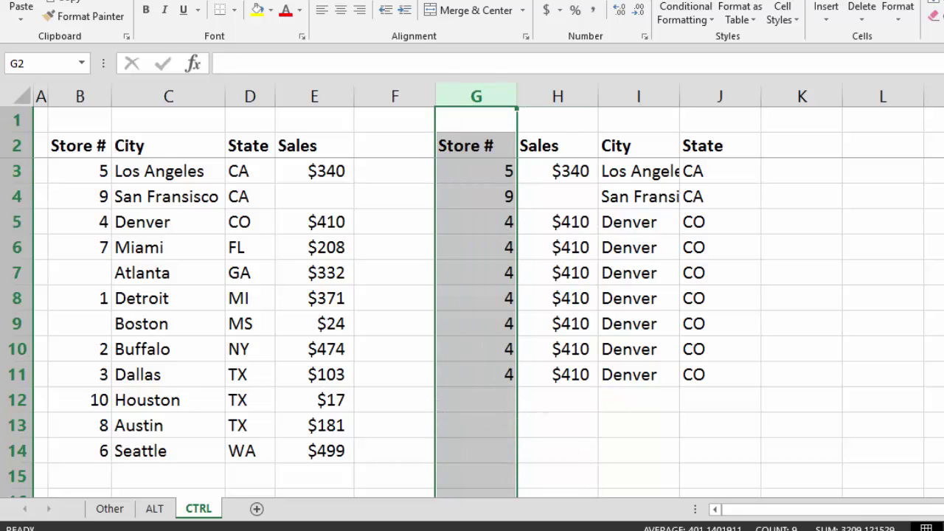
# Step: Go to H6 in the second table's Sales column and select its entire worksheet column
pyautogui.press('Right')
pyautogui.press('Down')
pyautogui.press('Down')
pyautogui.press('Down')
pyautogui.press('Down')
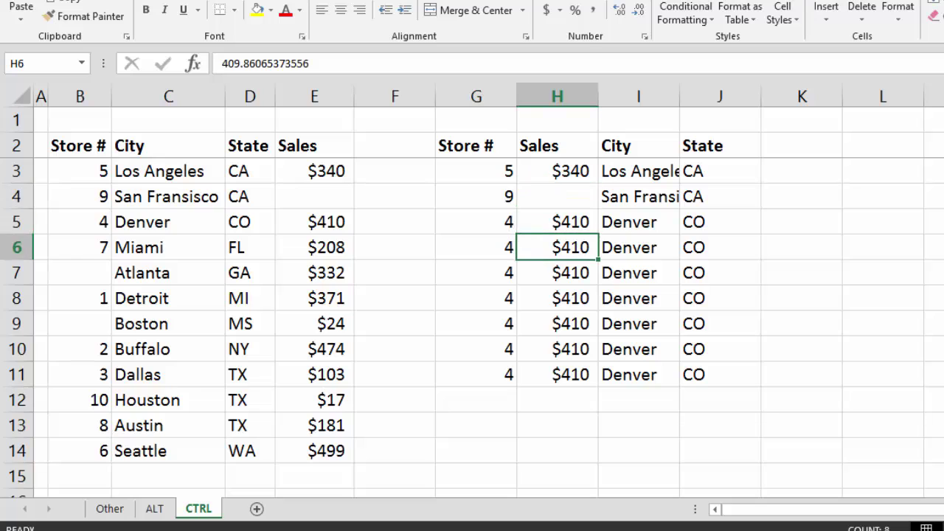
pyautogui.hotkey('ctrl', 'space')
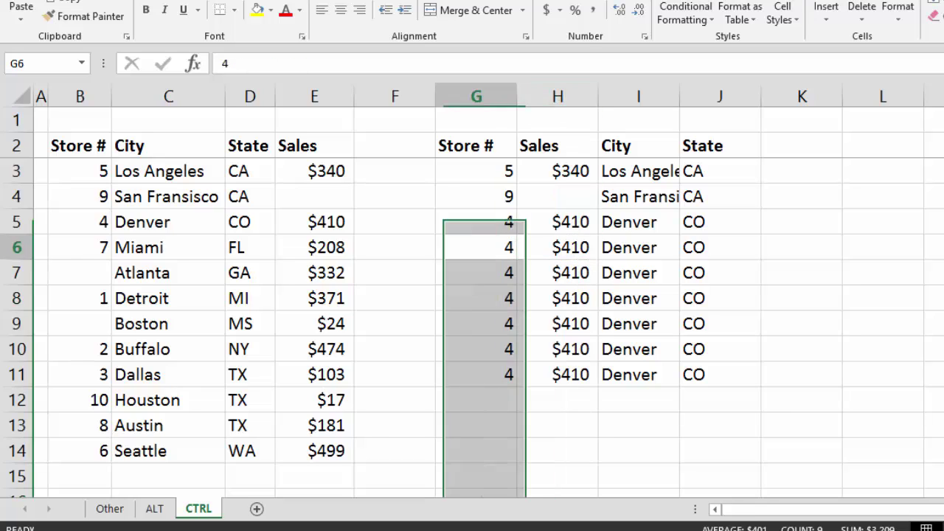
# Step: Cut the entire Miami row 6 and insert it above the Boston row 9
pyautogui.hotkey('shift', 'space')
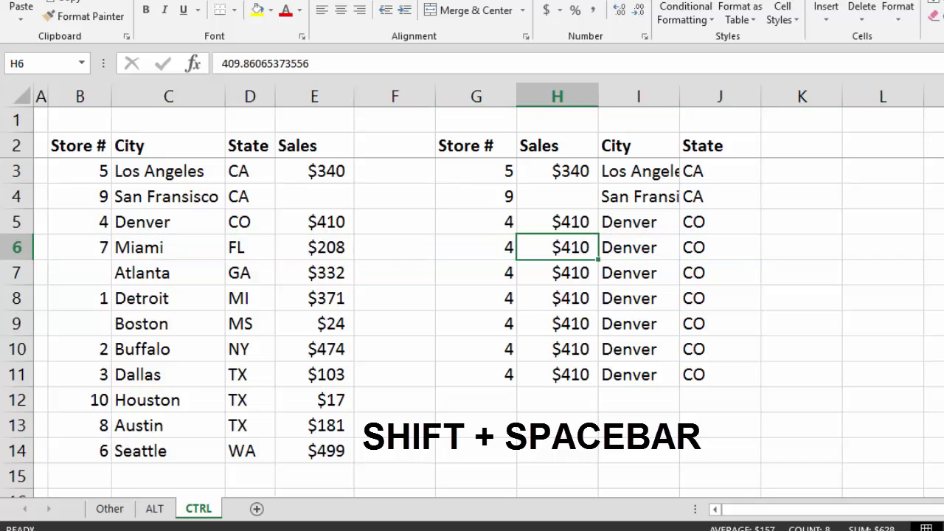
pyautogui.hotkey('shift', 'space')
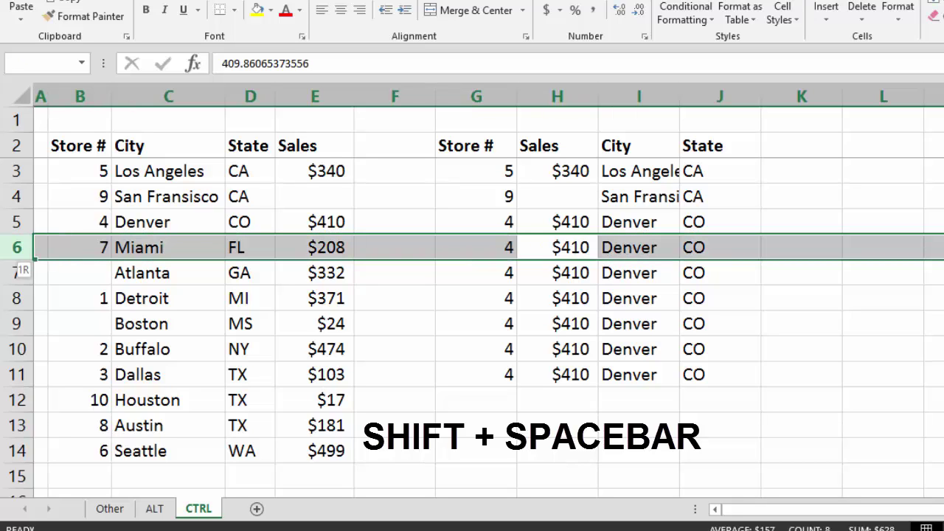
pyautogui.hotkey('ctrl', 'c')
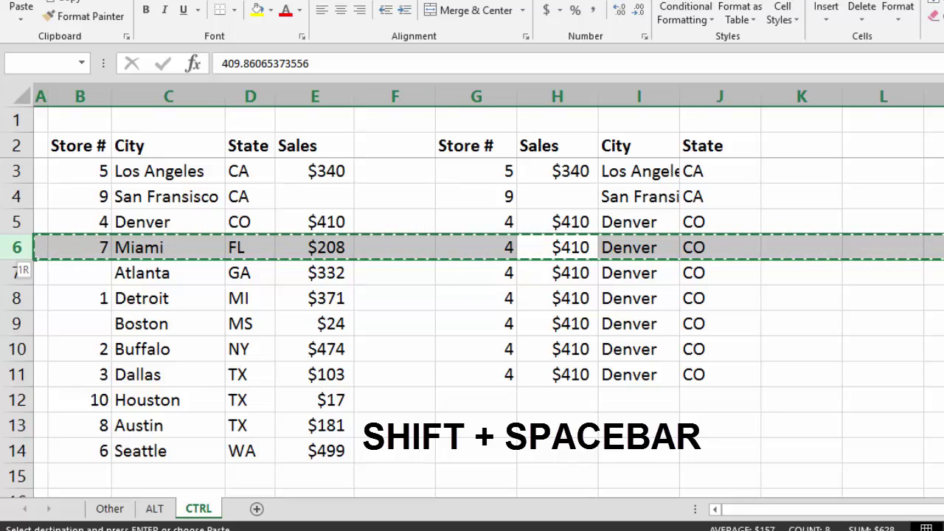
pyautogui.press('Down')
pyautogui.press('Down')
pyautogui.press('Down')
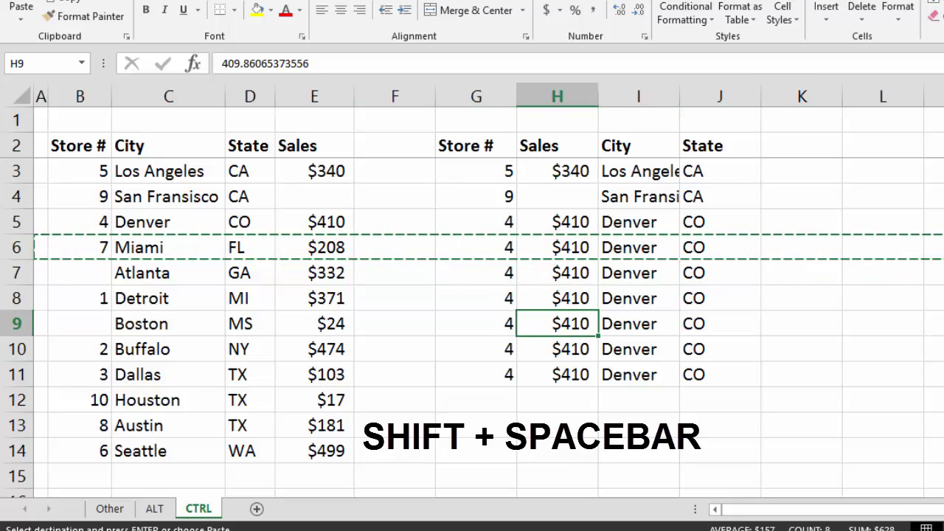
pyautogui.hotkey('shift', 'space')
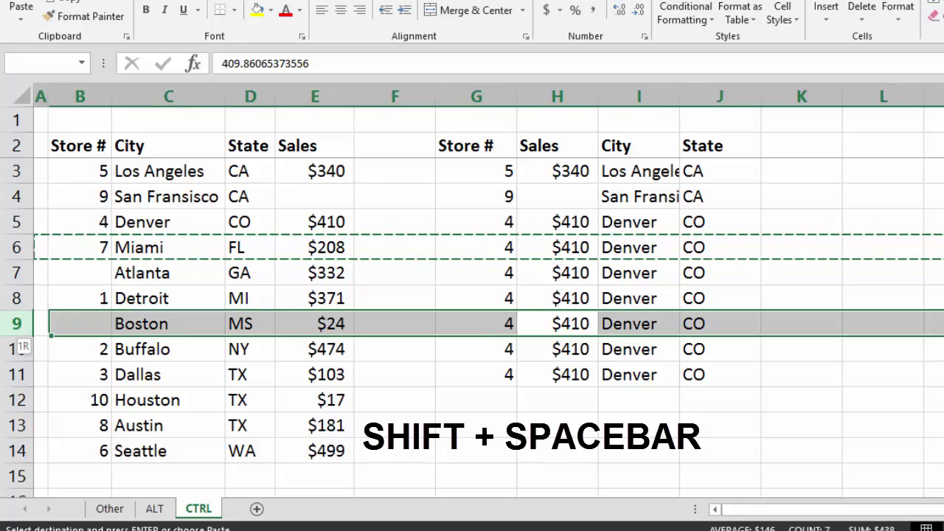
pyautogui.hotkey('ctrl', 'shift', '+')
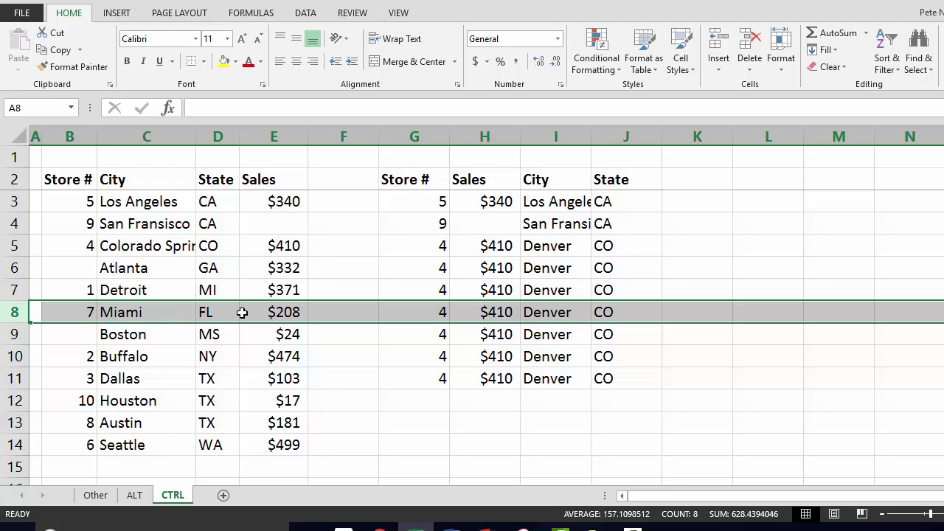
# Step: Delete the entire Miami row 8 and undo the deletion
pyautogui.press('Right')
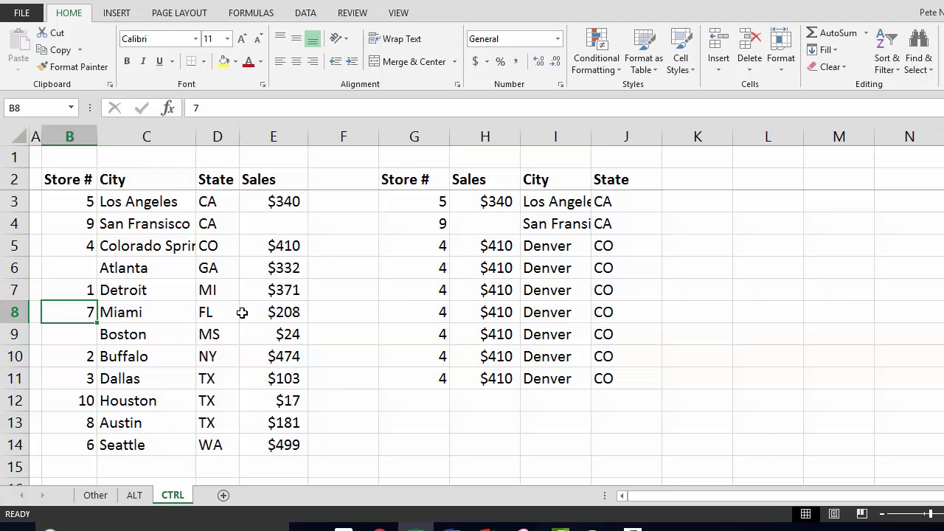
pyautogui.hotkey('shift', 'space')
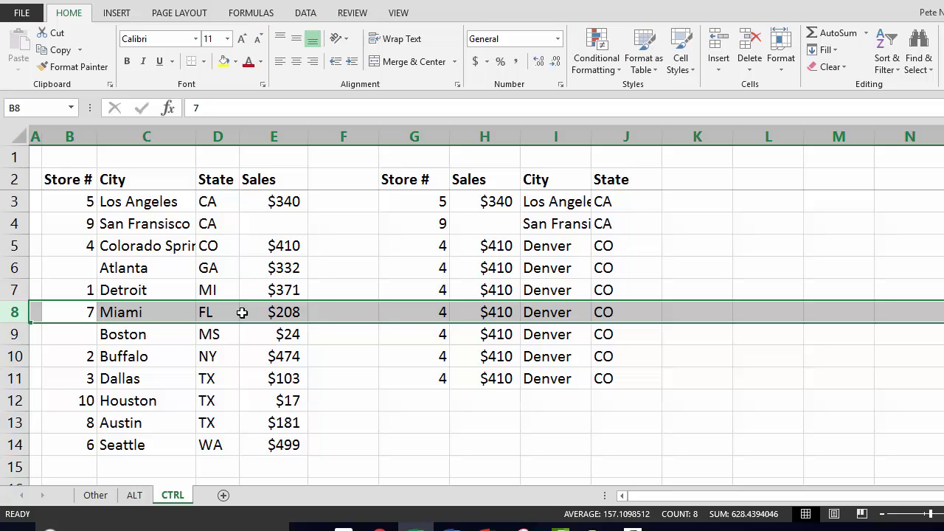
pyautogui.hotkey('ctrl', '-')
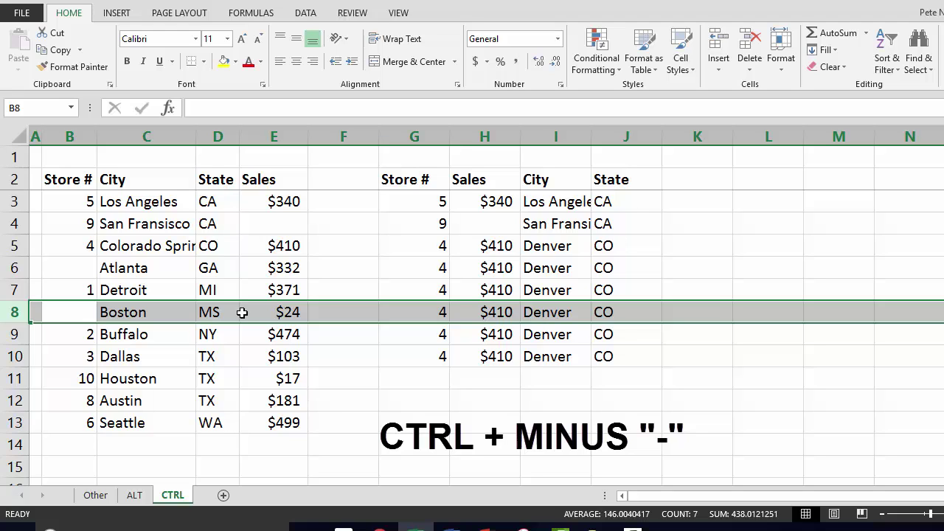
pyautogui.hotkey('ctrl', 'z')
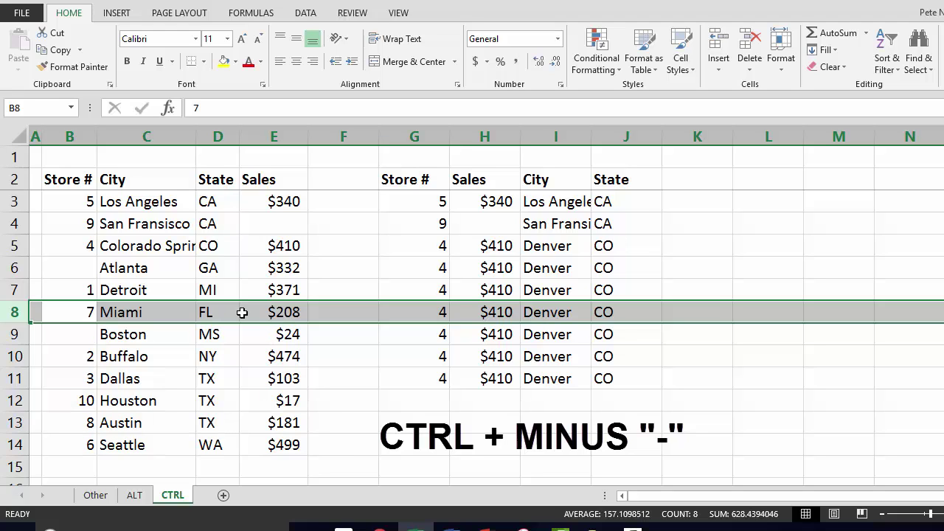
# Step: Select the entire Miami row once more, delete it, and undo the deletion again
pyautogui.press('Right')
pyautogui.press('Left')
pyautogui.hotkey('shift', 'space')
pyautogui.hotkey('ctrl', '-')
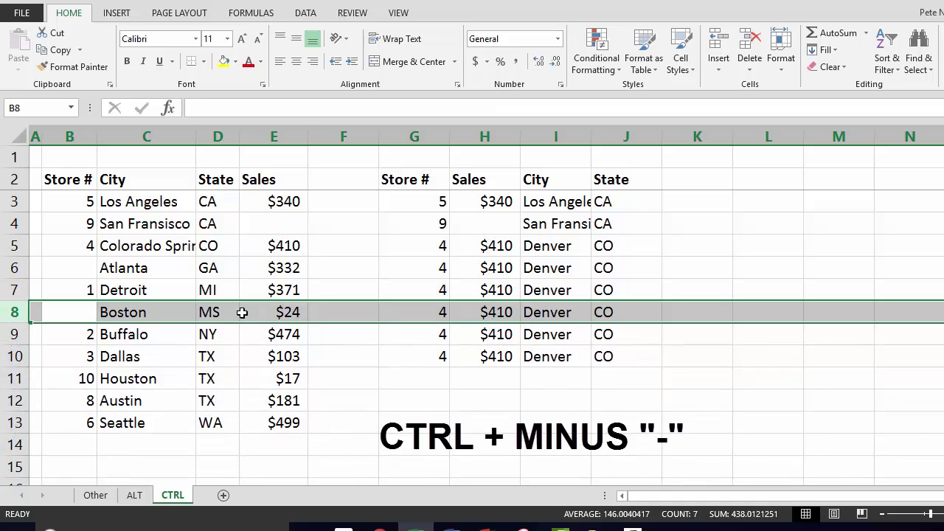
pyautogui.hotkey('ctrl', 'z')
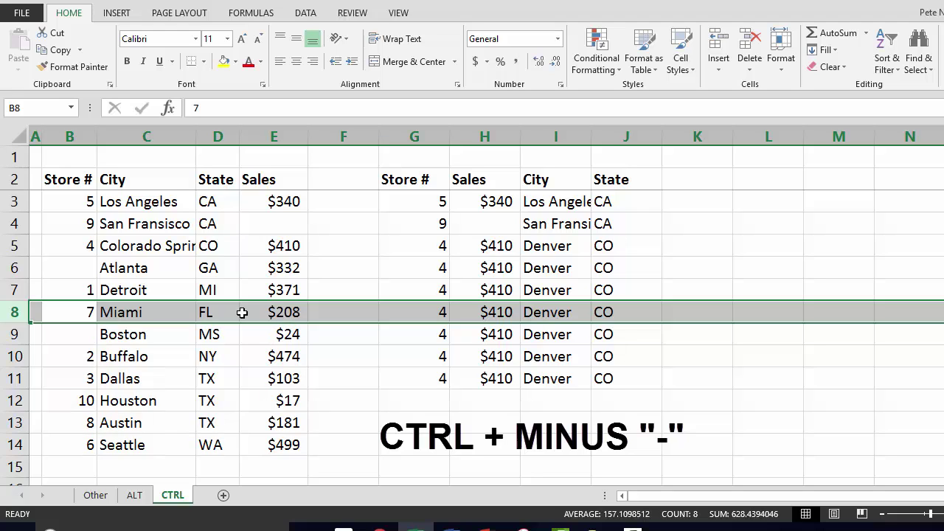
# Step: Delete the entire blank column F between the two tables and undo it, two times in a row
pyautogui.press('Right')
pyautogui.press('Right')
pyautogui.press('Right')
pyautogui.press('Right')
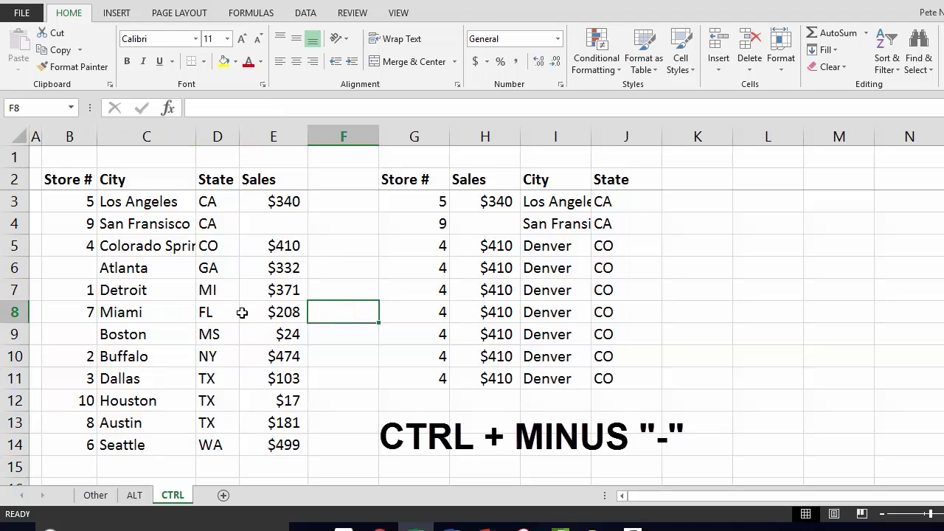
pyautogui.press('Up')
pyautogui.press('Up')
pyautogui.press('Up')
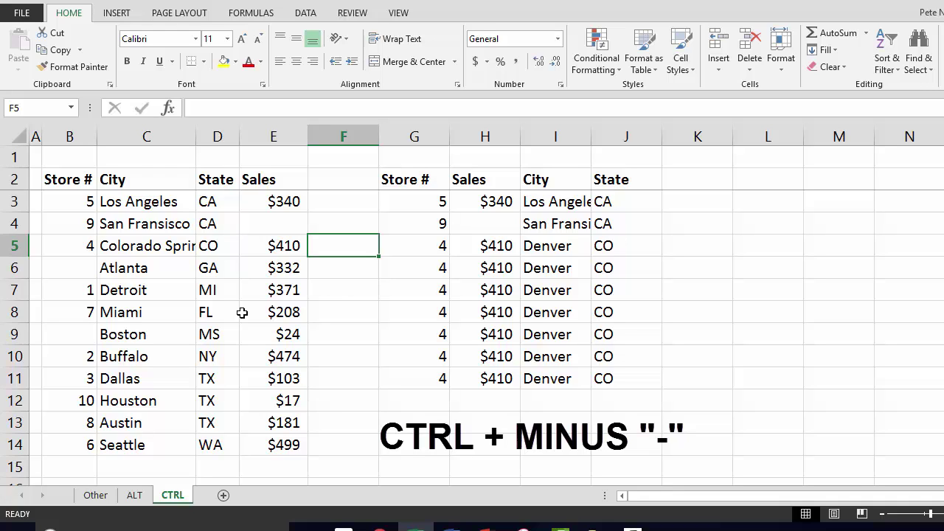
pyautogui.hotkey('ctrl', 'space')
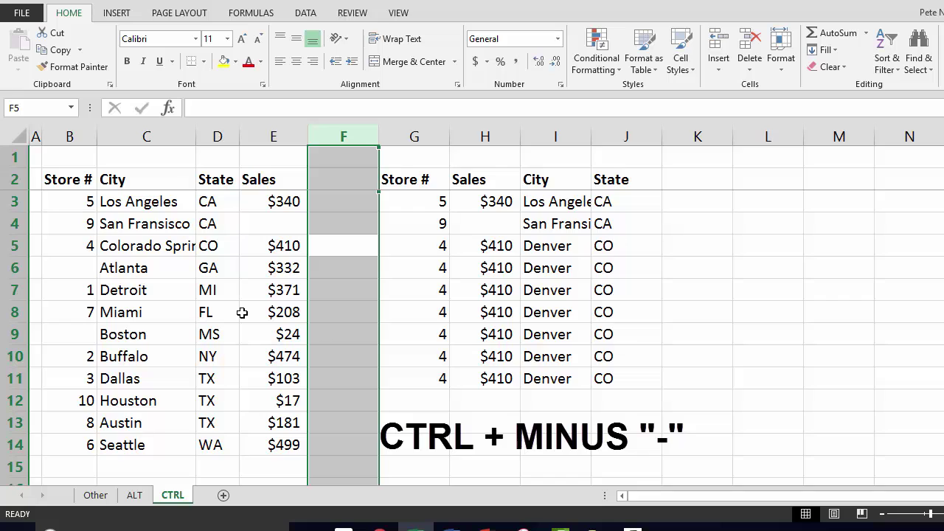
pyautogui.hotkey('ctrl', '-')
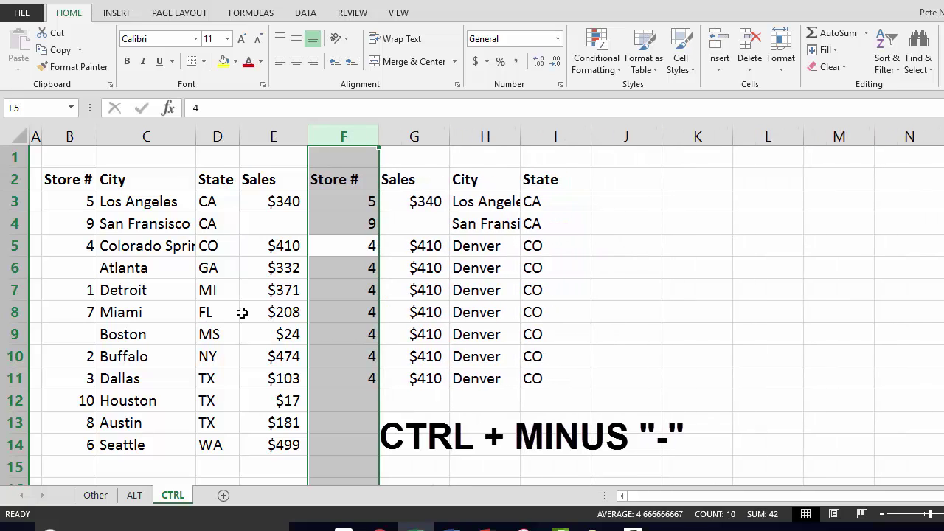
pyautogui.hotkey('ctrl', 'z')
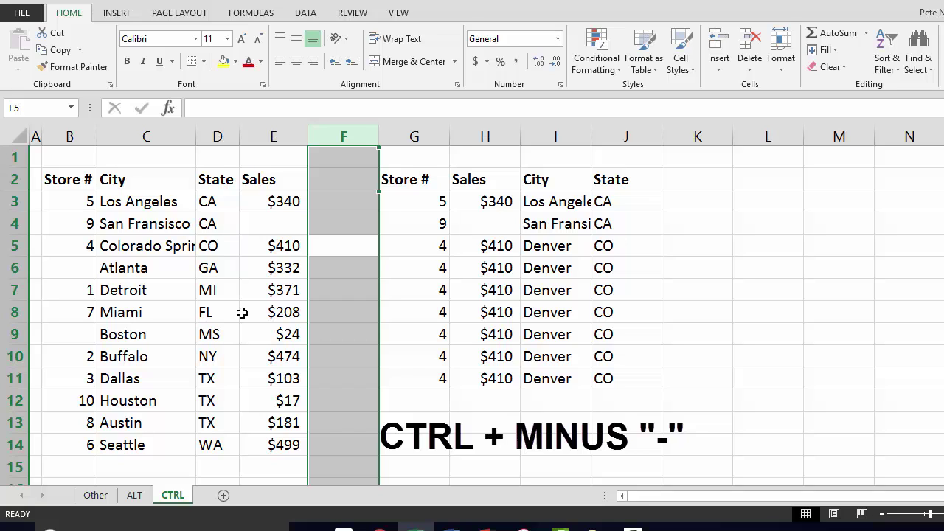
pyautogui.hotkey('ctrl', '-')
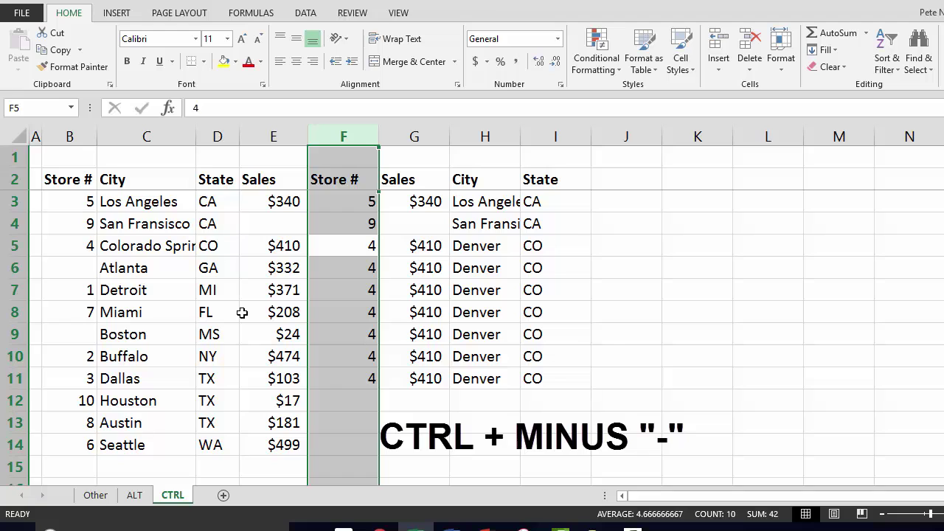
pyautogui.hotkey('ctrl', 'z')
# Step: Delete only the blank cell G1 above the second table's Store # header, shifting cells up, and undo the deletion
pyautogui.press('Up')
pyautogui.press('Up')
pyautogui.press('Up')
pyautogui.press('Up')
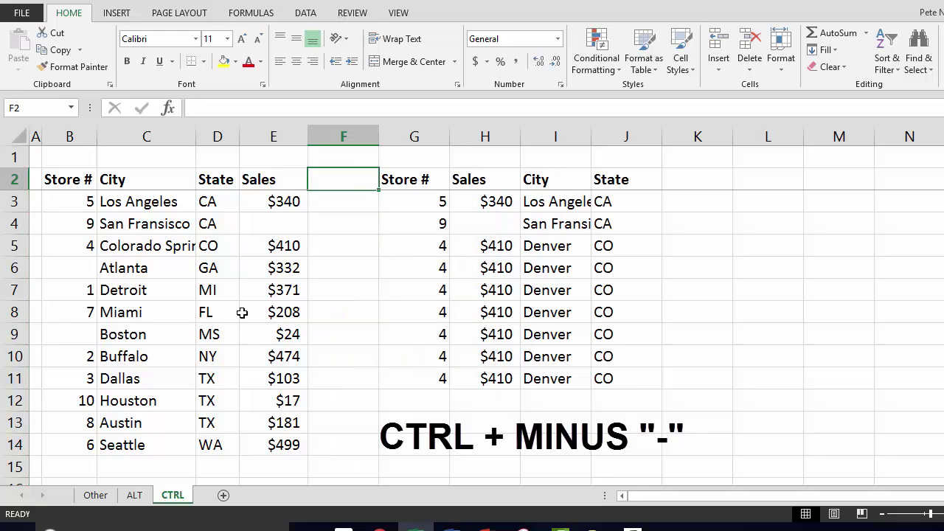
pyautogui.press('Right')
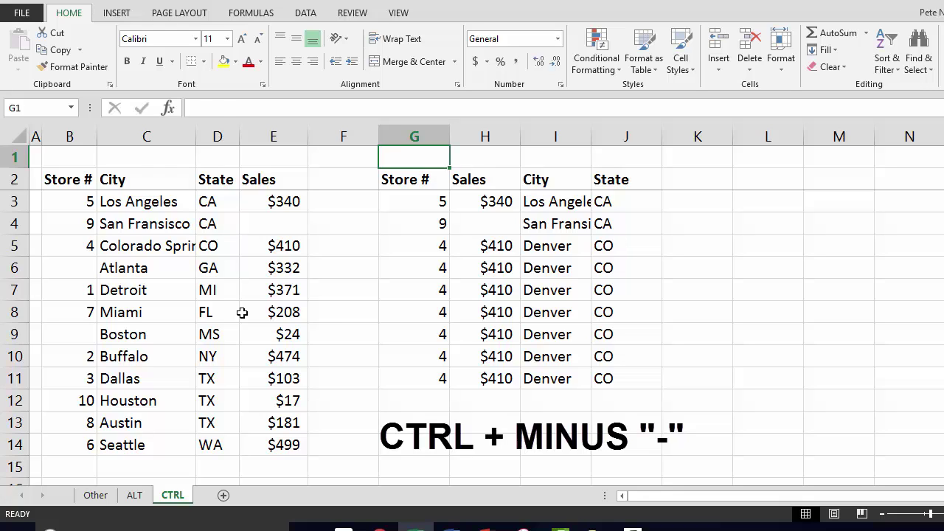
pyautogui.press('Down')
pyautogui.press('Up')
pyautogui.press('Down')
pyautogui.press('Up')
pyautogui.hotkey('ctrl', '-')
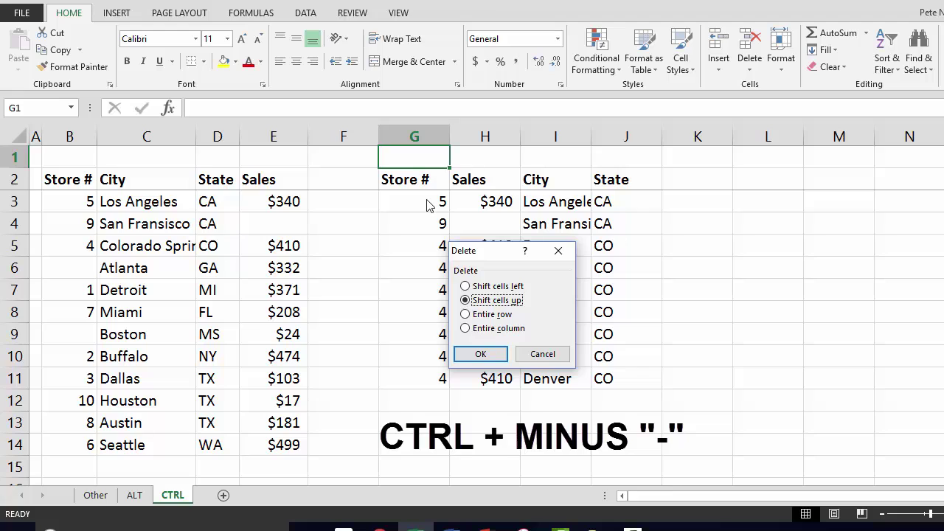
pyautogui.click(479, 355)
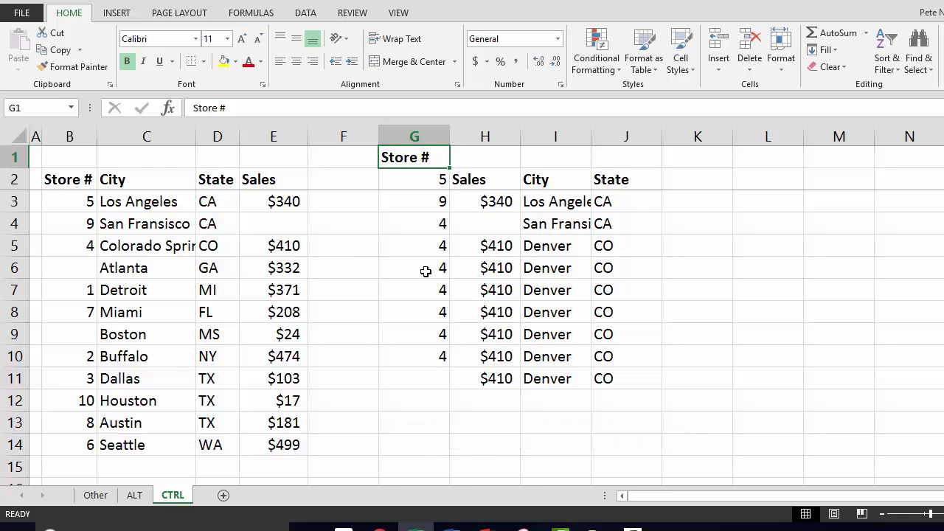
pyautogui.hotkey('ctrl', 'z')
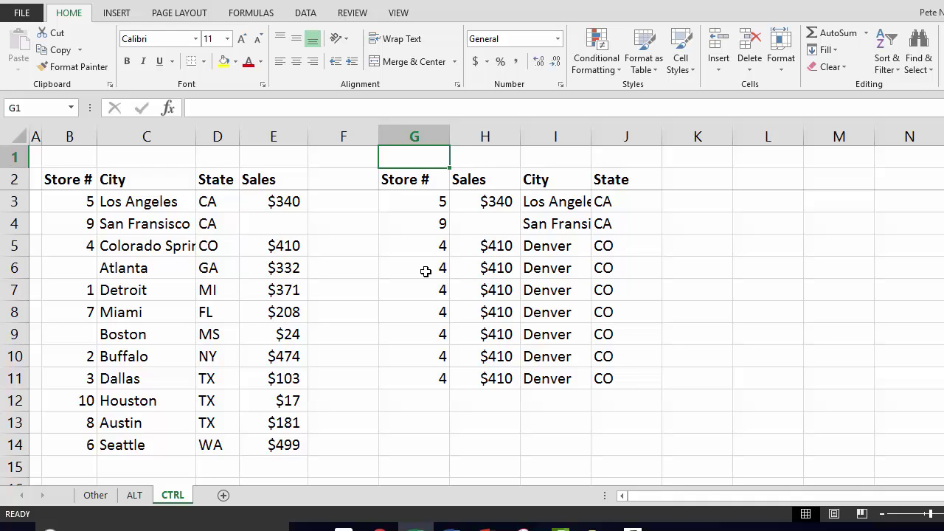
pyautogui.hotkey('ctrl', 'z')
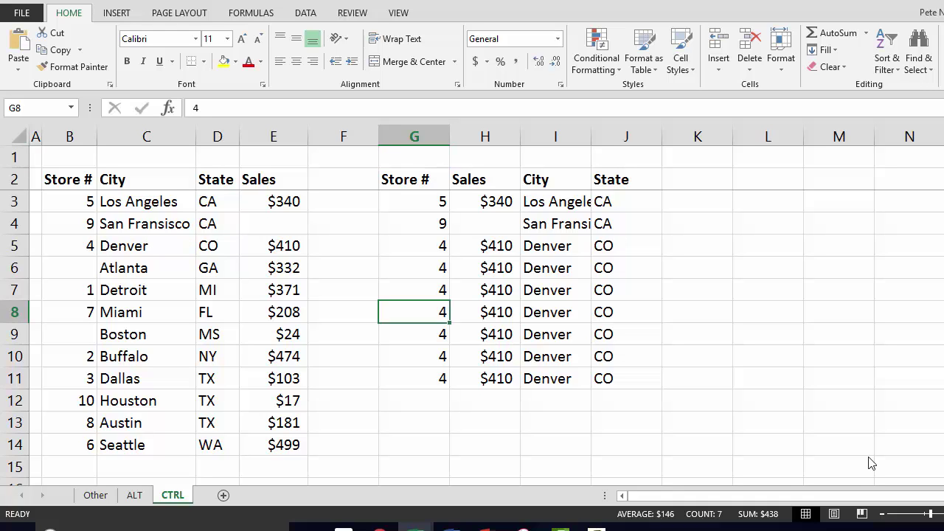
# Step: Go to the Miami cell C8 in the first table and select the whole table, B2:E14
pyautogui.press('Right')
pyautogui.press('Right')
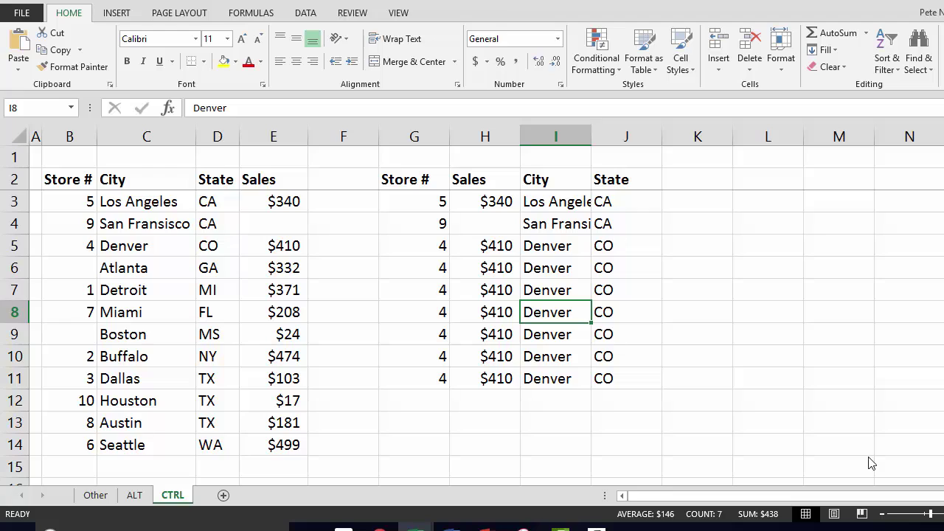
pyautogui.press('Left')
pyautogui.press('Left')
pyautogui.press('Left')
pyautogui.press('Left')
pyautogui.press('Left')
pyautogui.press('Left')
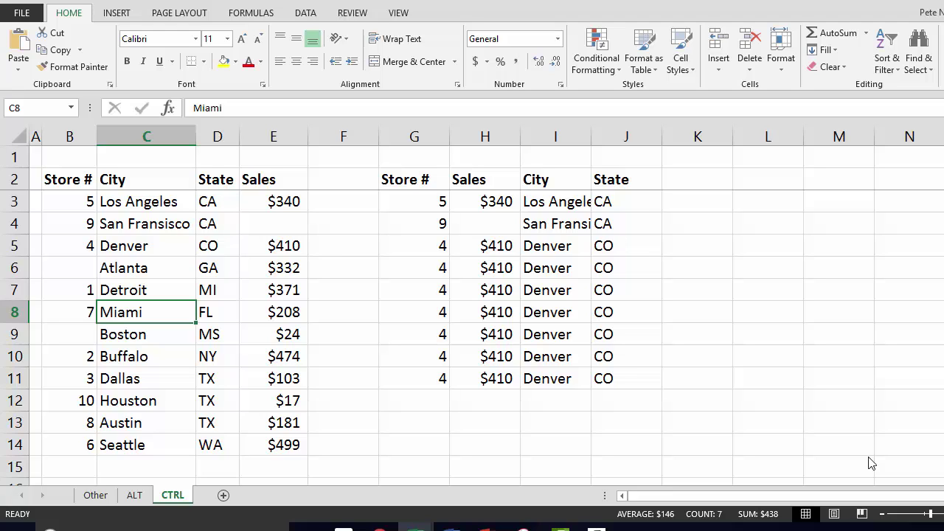
pyautogui.hotkey('ctrl', 'a')
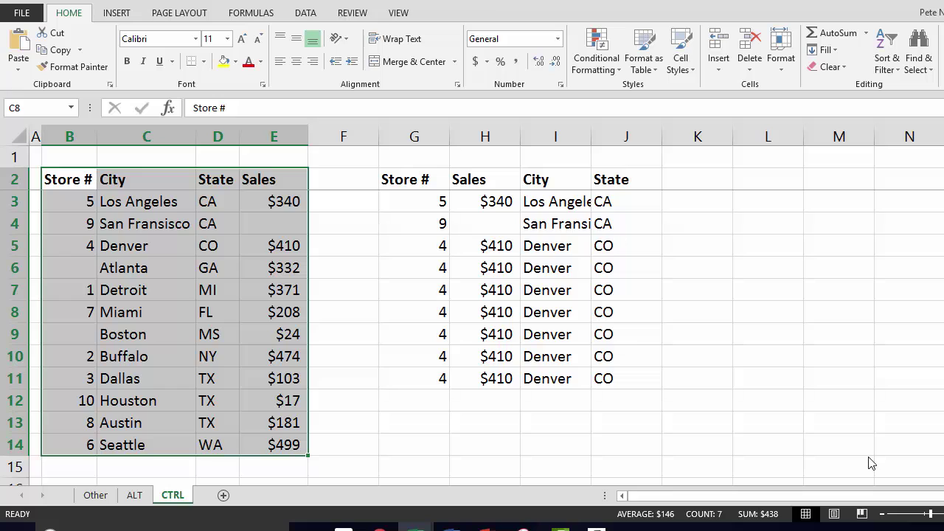
# Step: Replace all occurrences of Denver in the selected first table with Colorado Springs
pyautogui.hotkey('ctrl', 'h')
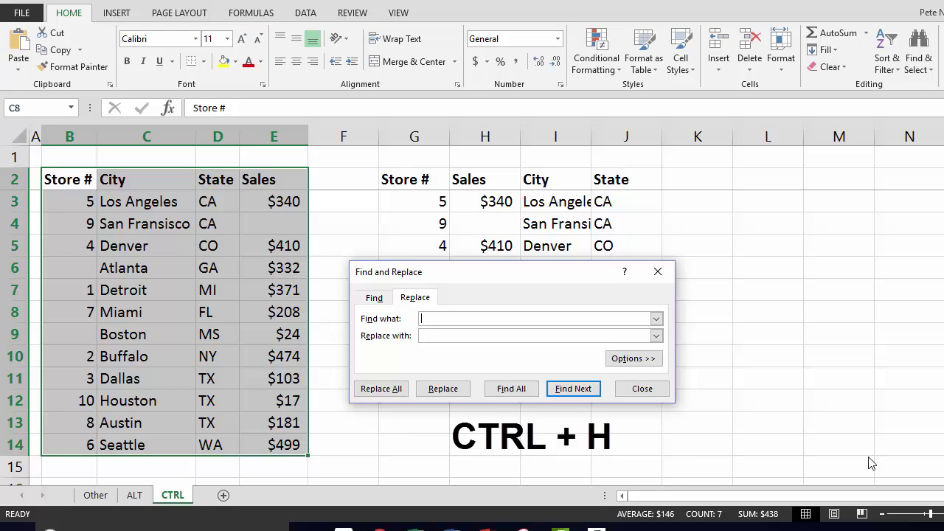
pyautogui.write('Denver')
pyautogui.write('Colo')
pyautogui.write('rado S')
pyautogui.write('pring')
pyautogui.write('s')
pyautogui.click(443, 390)
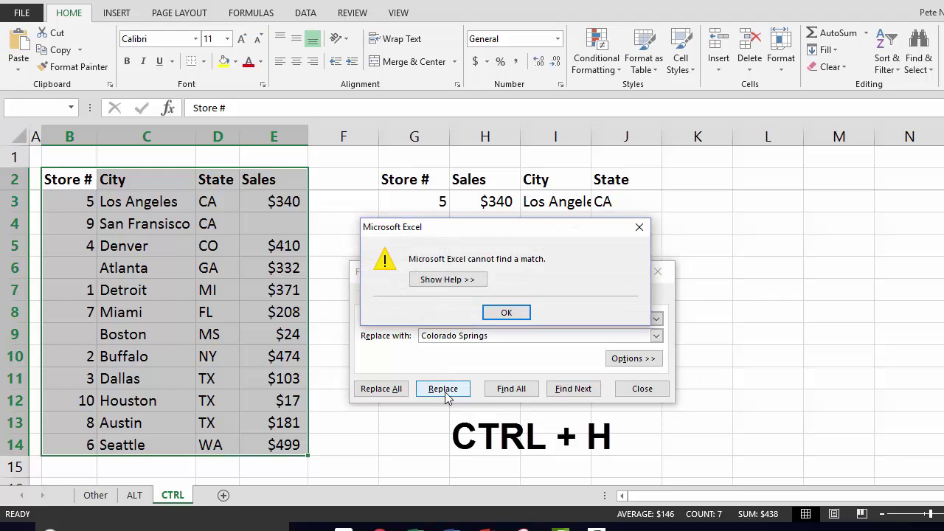
pyautogui.click(517, 313)
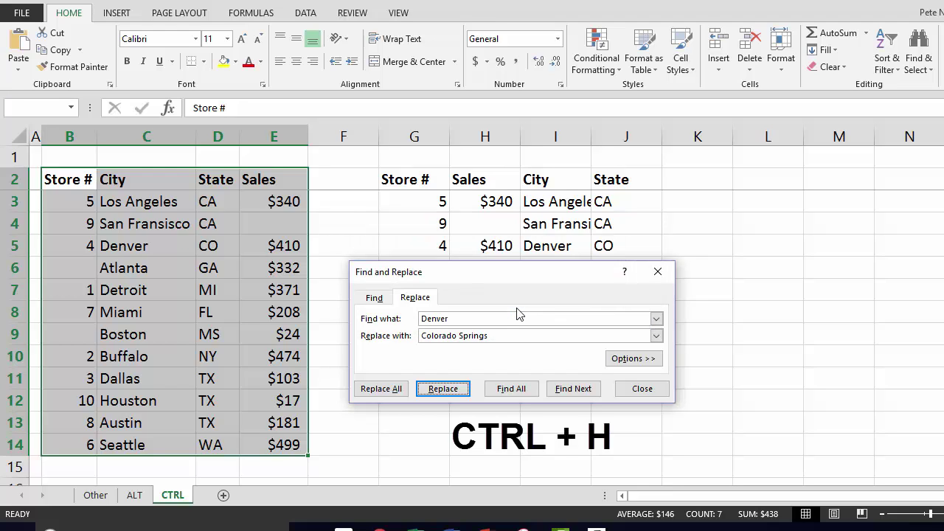
pyautogui.click(381, 390)
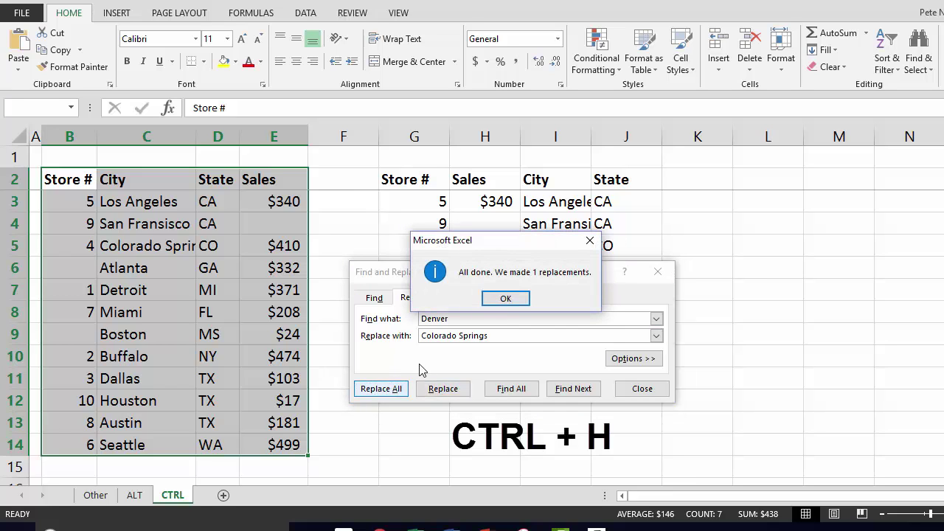
pyautogui.click(506, 299)
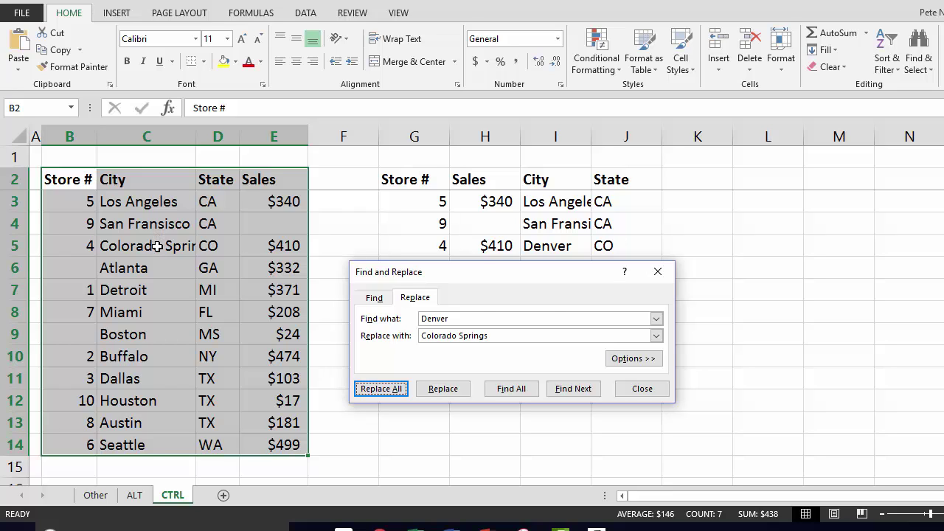
pyautogui.press('Escape')
# Step: Select the first table's range B2:E14 again, extending the selection from the Store # header down to the Seattle row
pyautogui.press('Right')
pyautogui.press('Left')
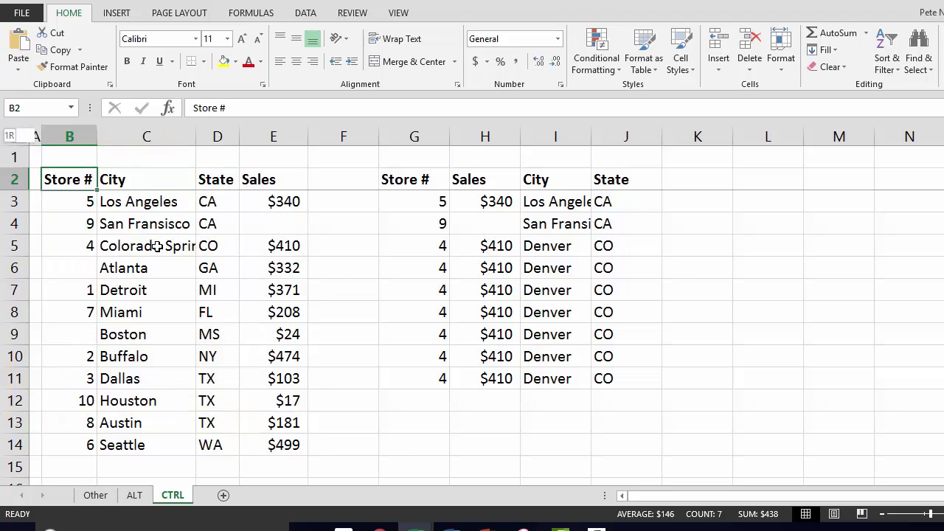
pyautogui.hotkey('shift', 'Right')
pyautogui.hotkey('shift', 'Right')
pyautogui.hotkey('shift', 'Right')
pyautogui.hotkey('shift', 'Down')
pyautogui.hotkey('shift', 'Down')
pyautogui.hotkey('shift', 'Down')
pyautogui.hotkey('shift', 'Down')
pyautogui.hotkey('shift', 'Down')
pyautogui.hotkey('shift', 'Down')
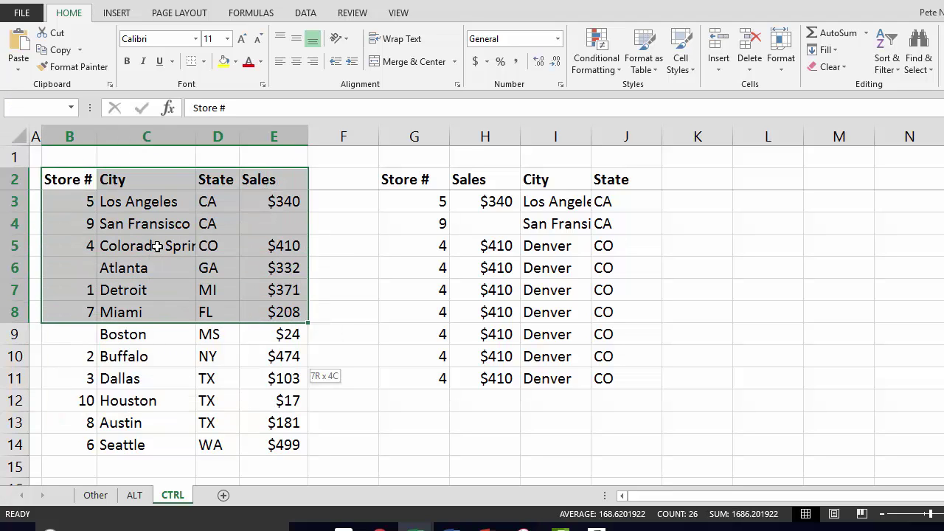
pyautogui.hotkey('shift', 'Down')
pyautogui.hotkey('shift', 'Down')
pyautogui.hotkey('shift', 'Down')
pyautogui.hotkey('shift', 'Down')
pyautogui.hotkey('shift', 'Down')
pyautogui.hotkey('shift', 'Down')
# Step: Find Boston within the selected table and select only its cell C9
pyautogui.hotkey('ctrl', 'f')
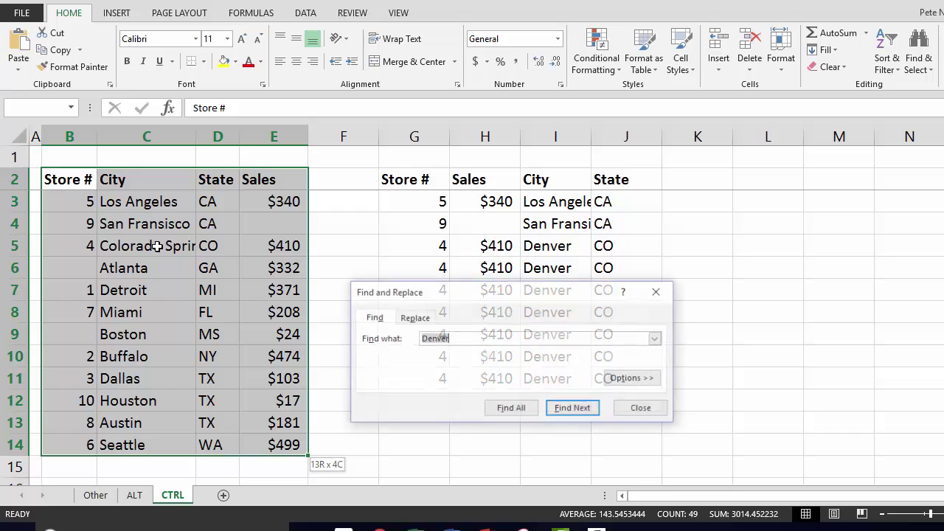
pyautogui.press('BackSpace')
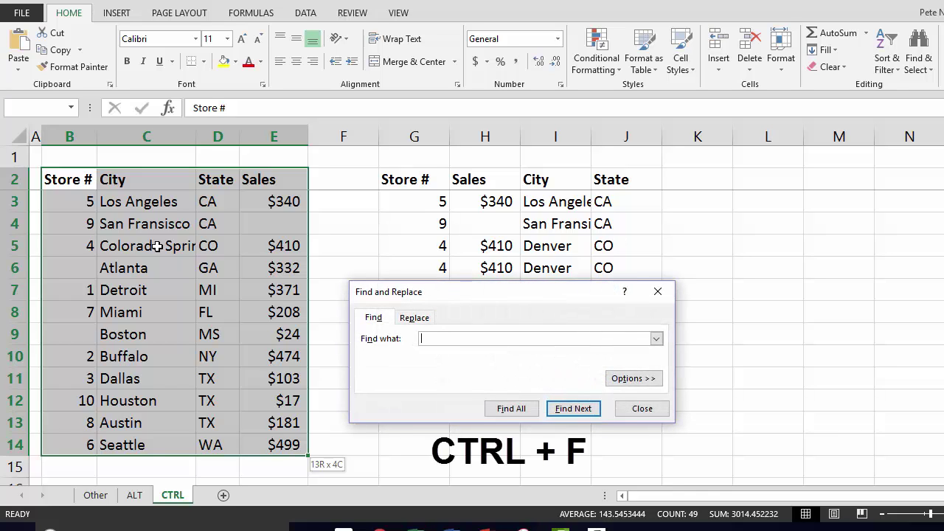
pyautogui.write('Boston')
pyautogui.press('Return')
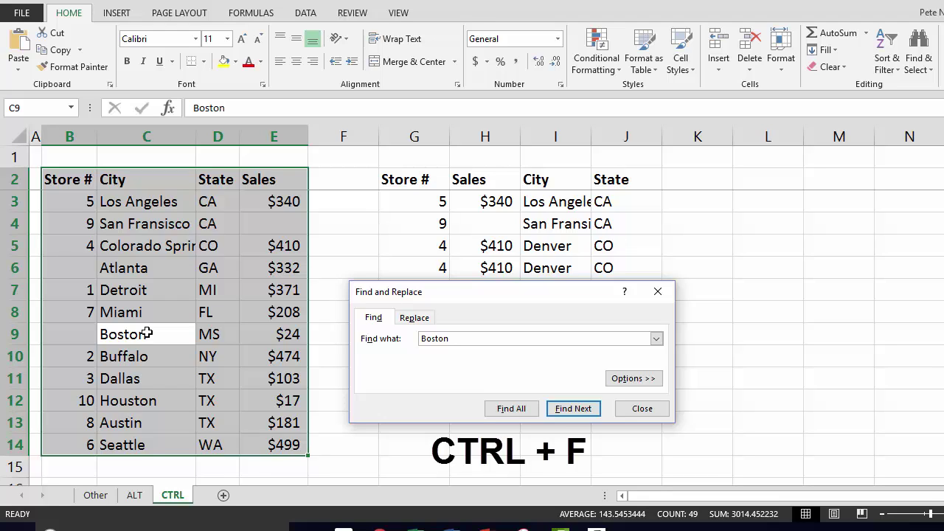
pyautogui.press('Escape')
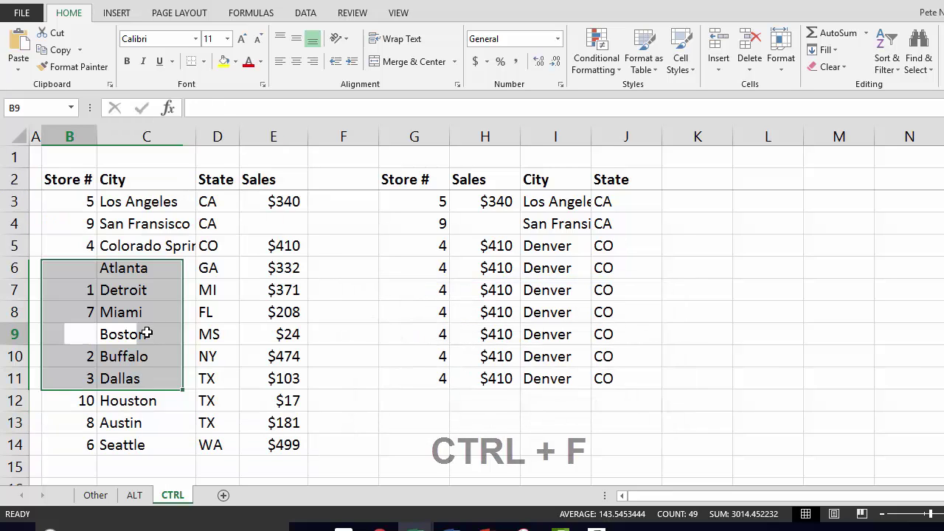
pyautogui.click(147, 333)
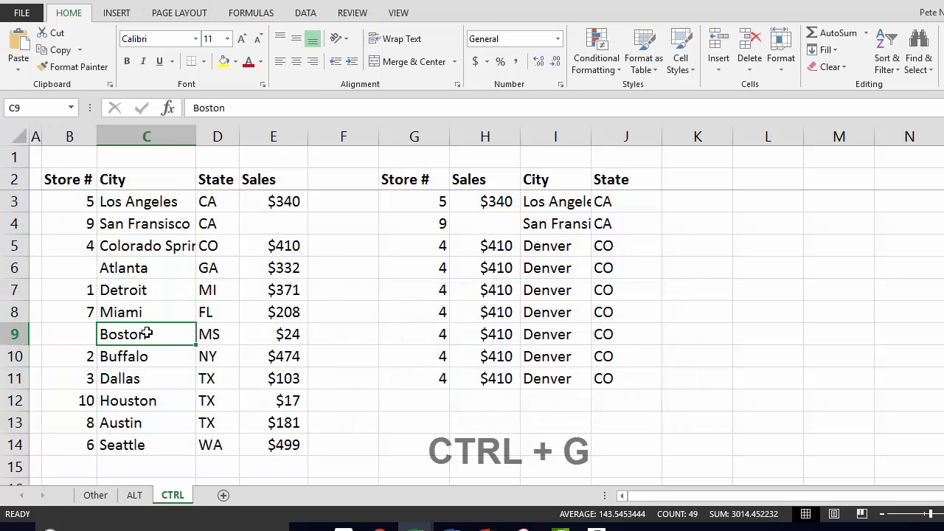
# Step: Use Go To to jump to cell F10
pyautogui.hotkey('ctrl', 'g')
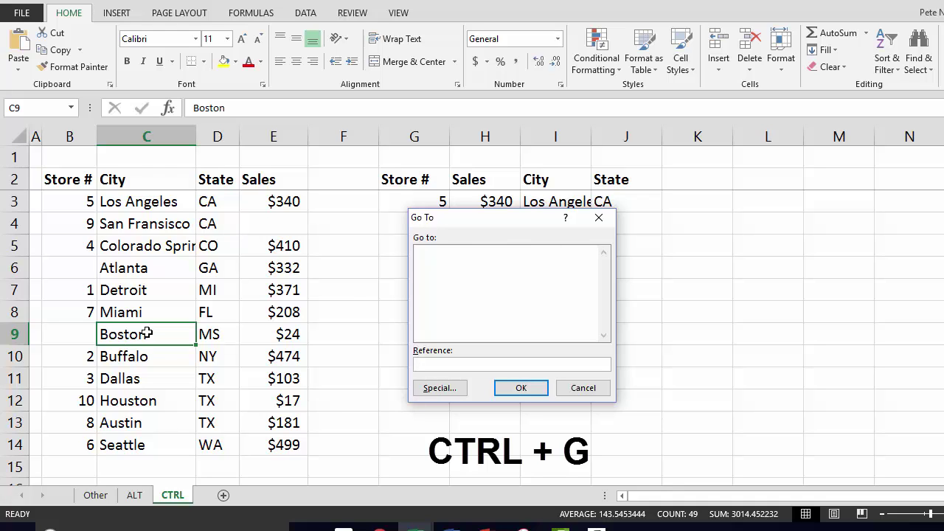
pyautogui.write('f10')
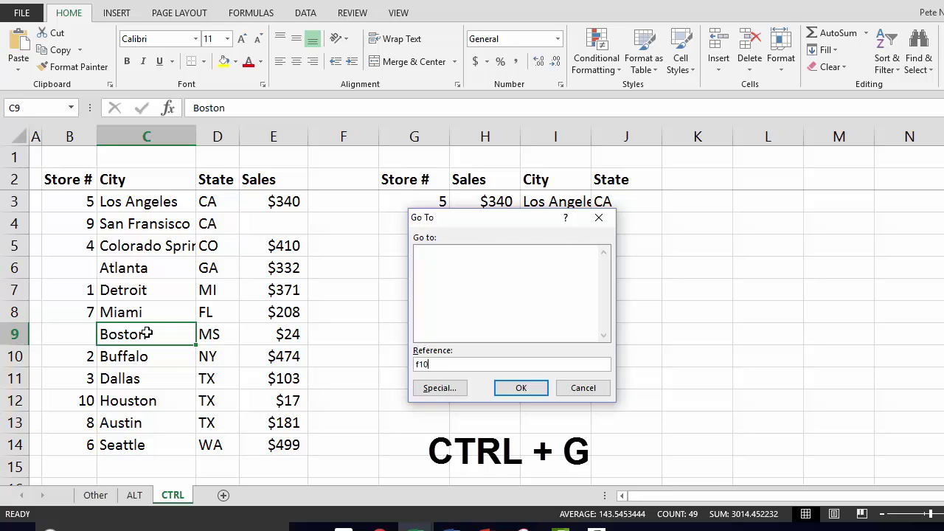
pyautogui.click(519, 389)
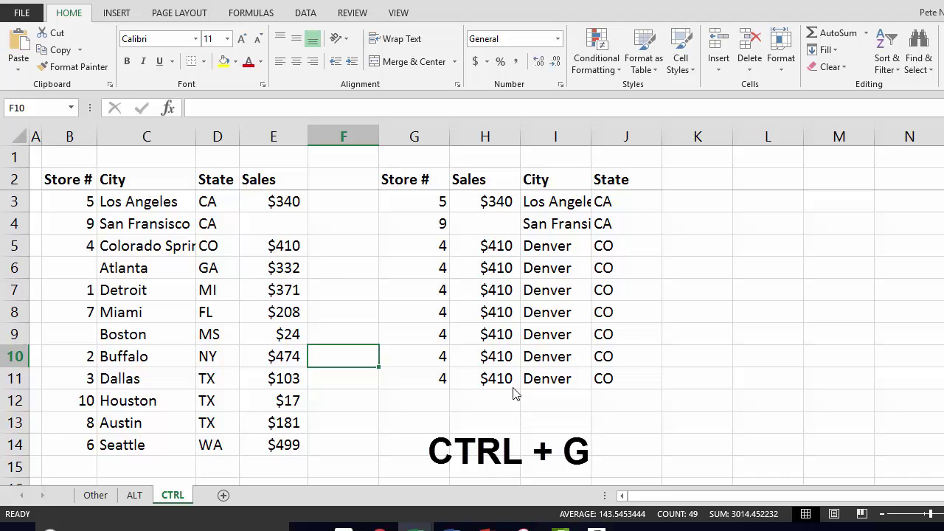
# Step: Return to the Boston cell C9 in the first table and select the whole table, B2:E14
pyautogui.press('Left')
pyautogui.press('Left')
pyautogui.press('Left')
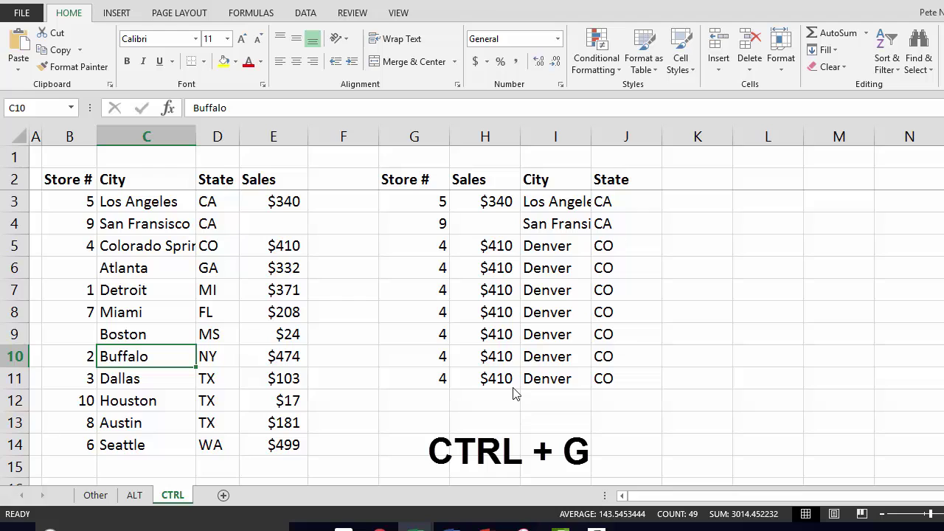
pyautogui.press('Right')
pyautogui.press('Left')
pyautogui.press('Up')
pyautogui.press('Left')
pyautogui.press('Right')
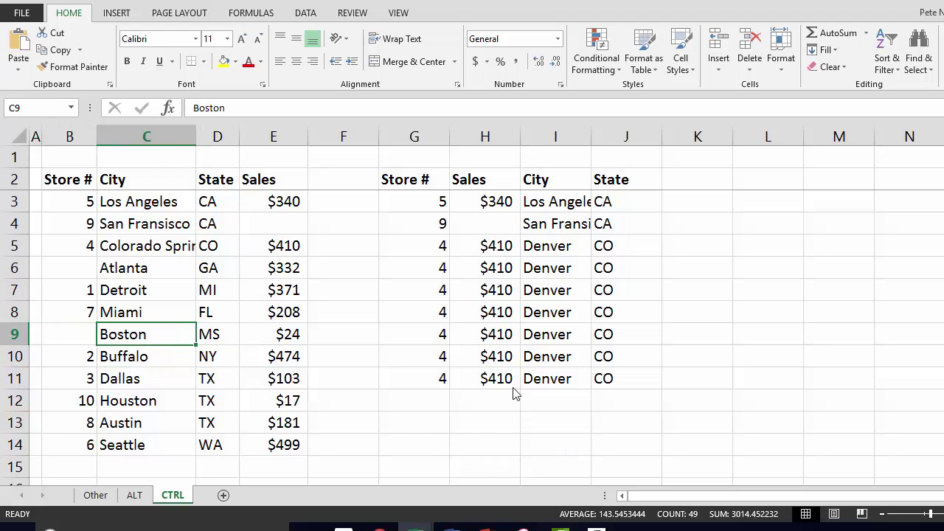
pyautogui.press('Right')
pyautogui.press('Left')
pyautogui.hotkey('ctrl', 'a')
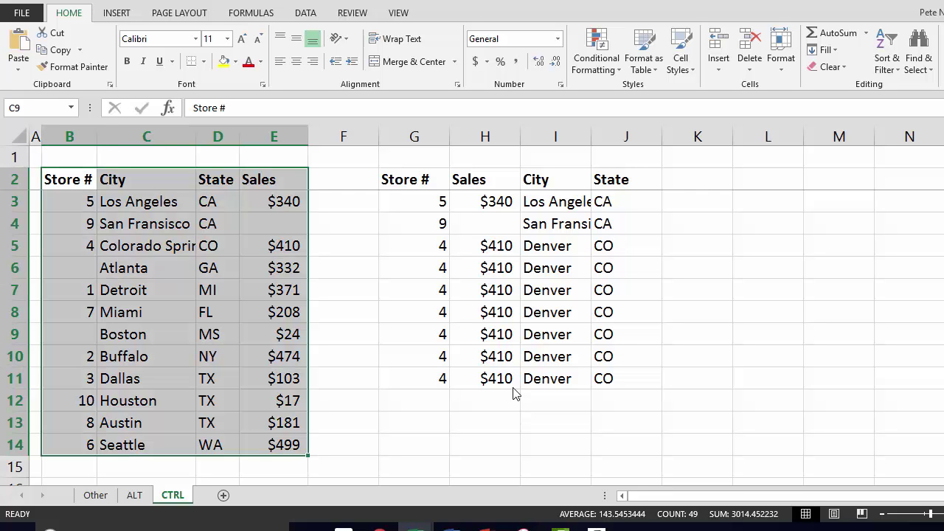
# Step: Use Go To Special with the Blanks option to select only the empty cells in the first table
pyautogui.hotkey('ctrl', 'g')
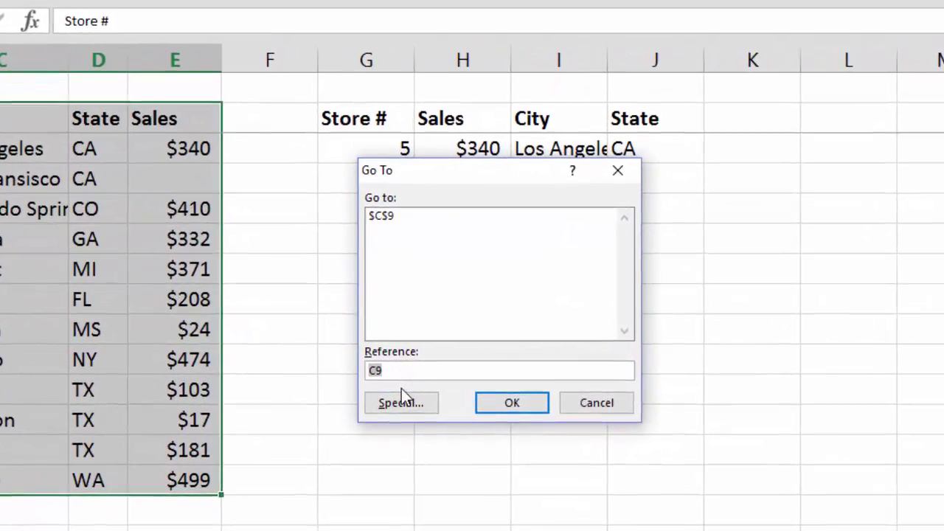
pyautogui.click(406, 408)
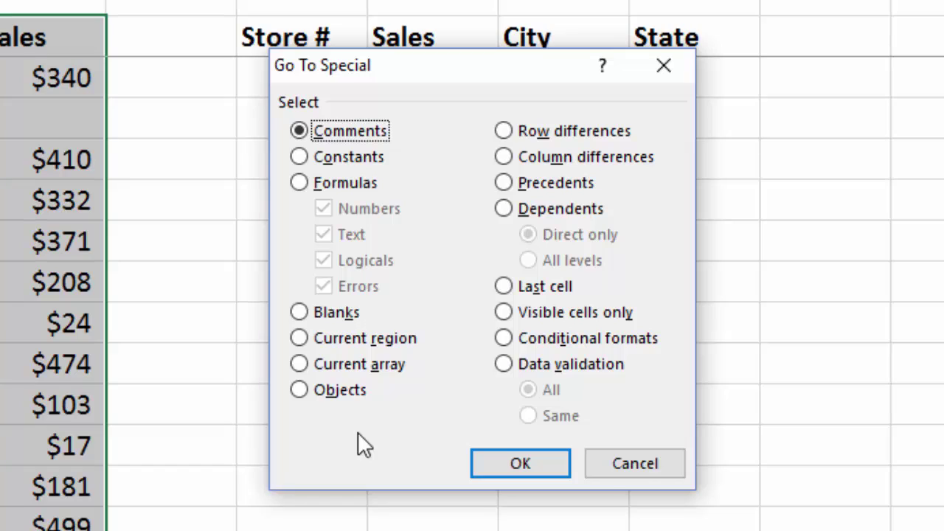
pyautogui.click(299, 312)
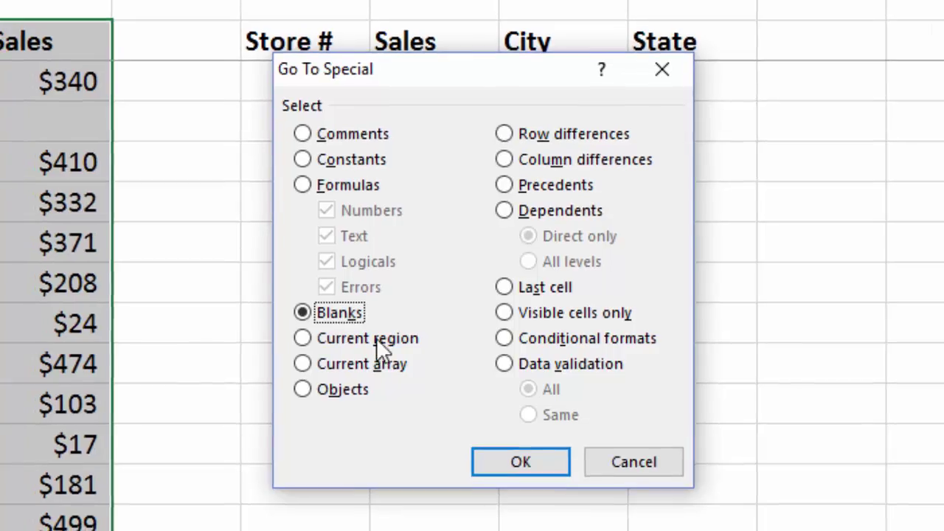
pyautogui.click(513, 465)
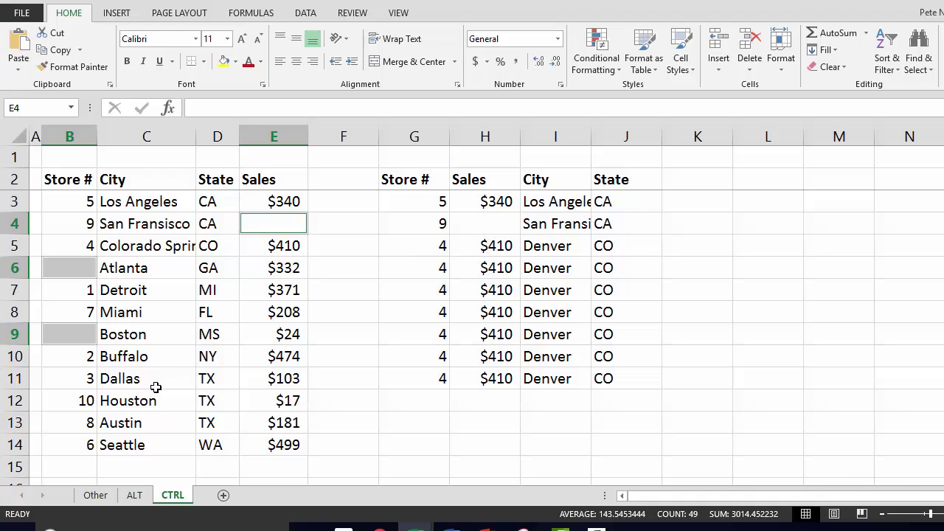
# Step: Clear the blank-cell selection by returning to the Boston cell C9, and save the workbook
pyautogui.click(231, 274)
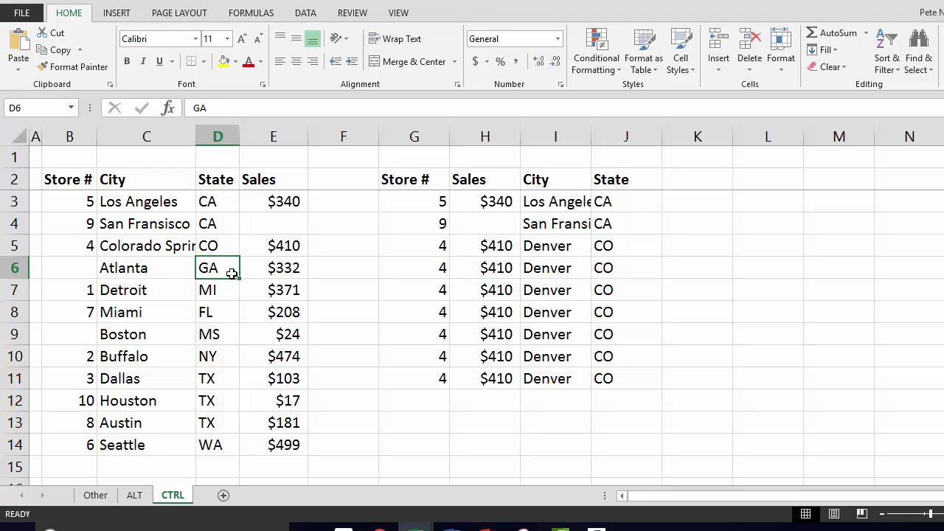
pyautogui.press('Left')
pyautogui.press('Down')
pyautogui.press('Down')
pyautogui.press('Down')
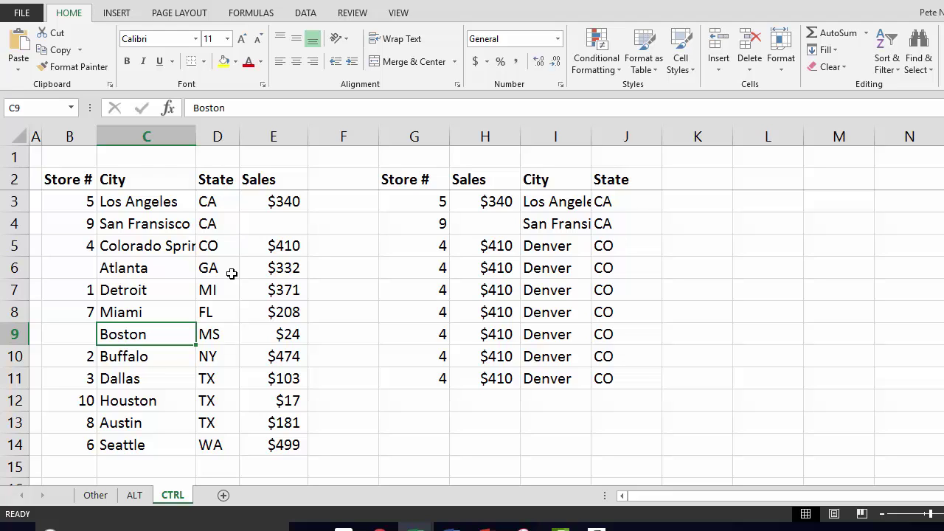
pyautogui.hotkey('ctrl', 's')
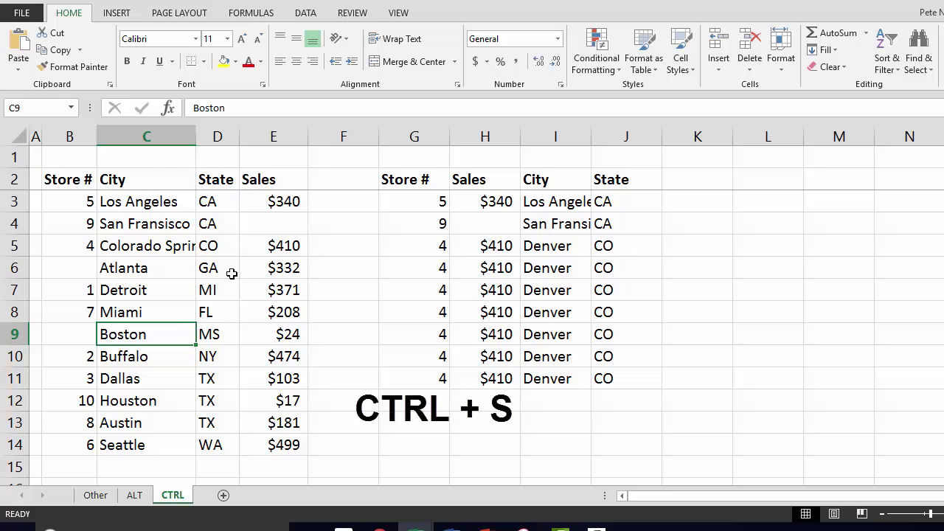
# Step: Move to the Boston row's State cell D9, and open and leave the print preview two times
pyautogui.press('Right')
pyautogui.press('Right')
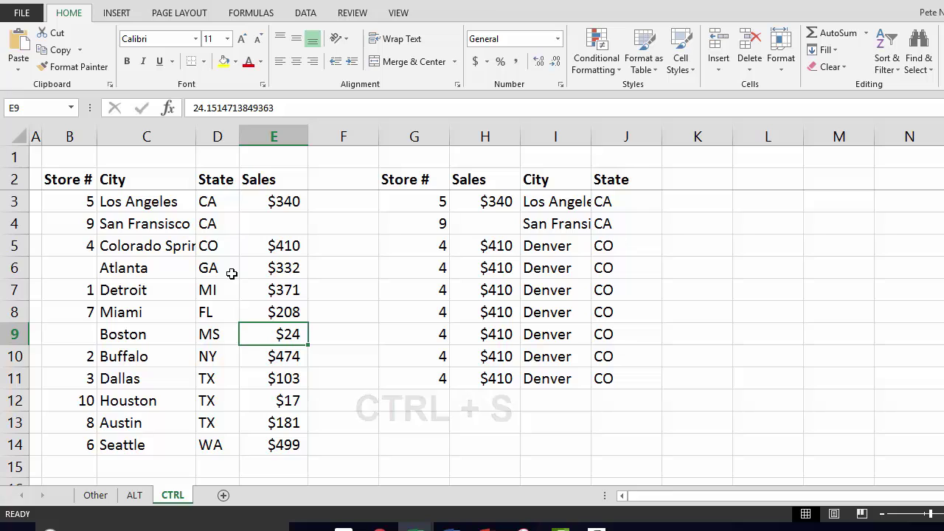
pyautogui.press('Left')
pyautogui.hotkey('ctrl', 'p')
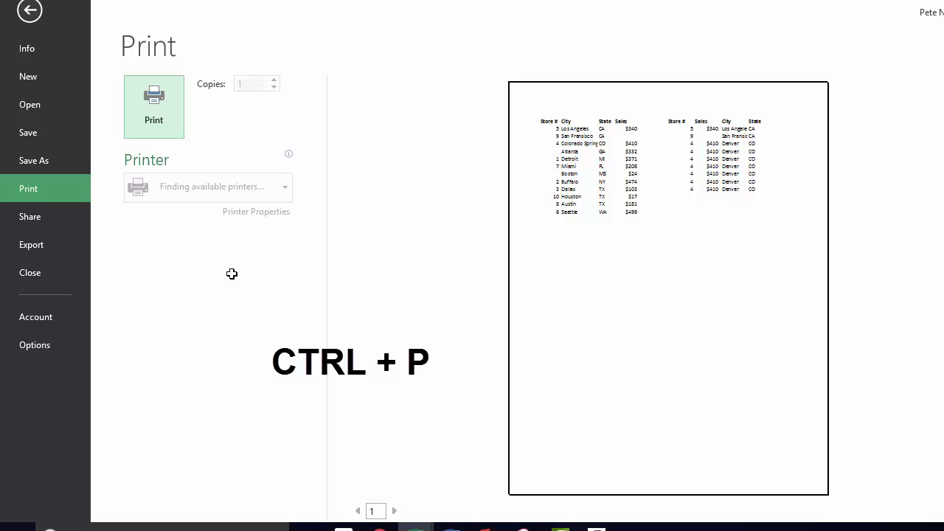
pyautogui.press('Escape')
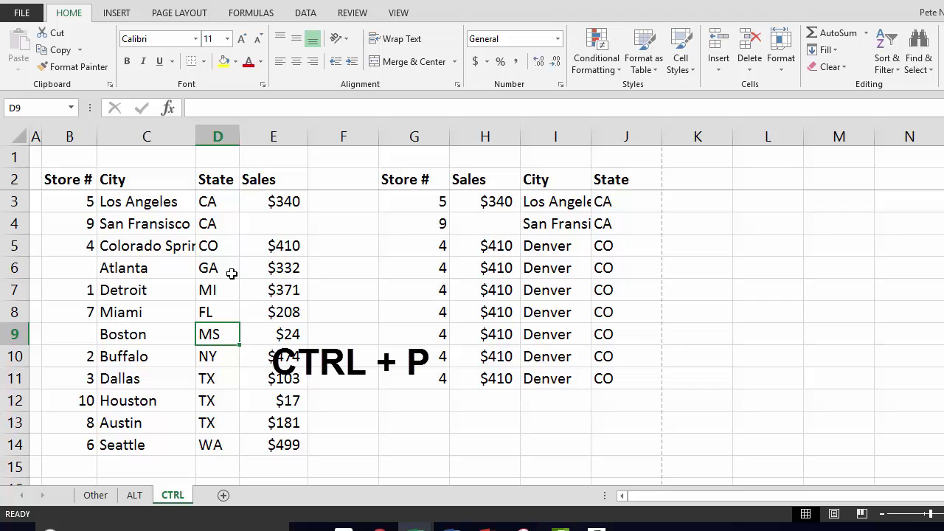
pyautogui.hotkey('ctrl', 'p')
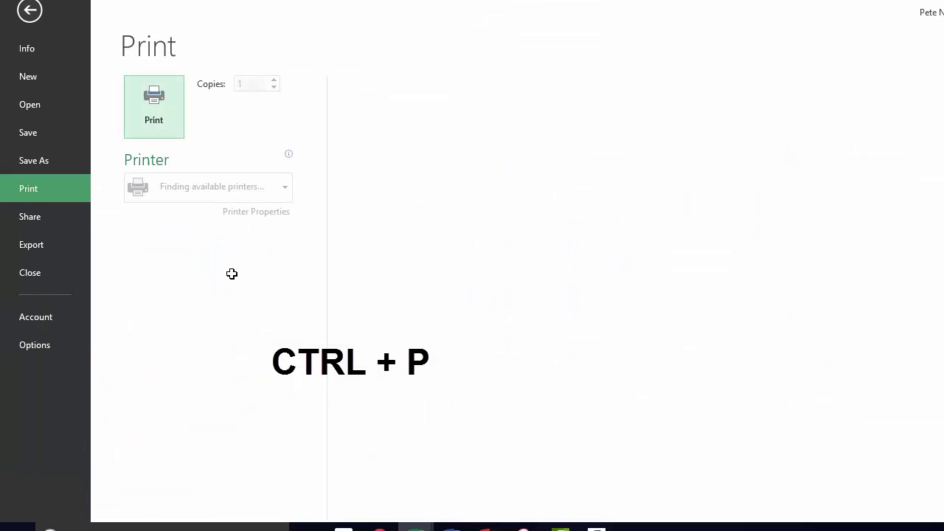
pyautogui.press('Escape')
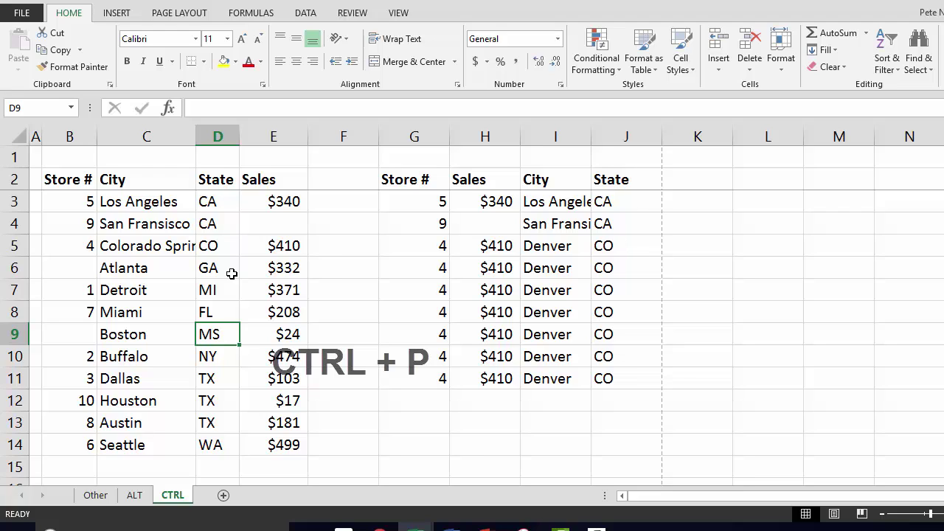
pyautogui.press('Left')
pyautogui.press('Up')
pyautogui.press('Up')
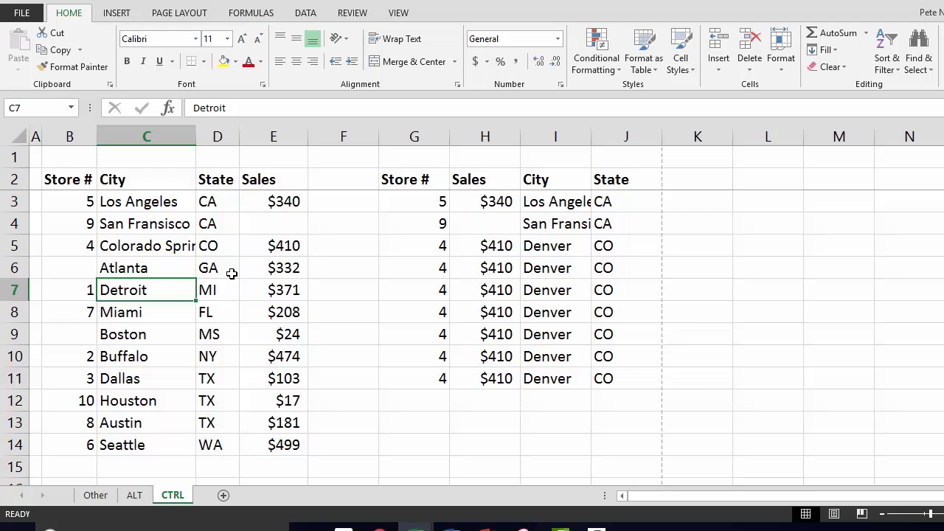
pyautogui.press('Right')
pyautogui.press('Up')
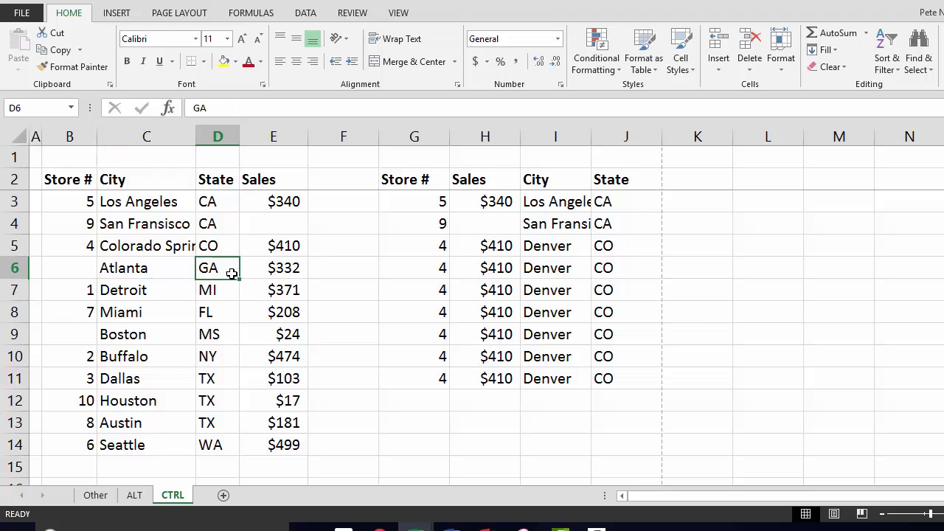
pyautogui.press('Up')
pyautogui.press('Up')
pyautogui.press('Left')
pyautogui.press('Right')
pyautogui.press('Down')
pyautogui.press('Down')
pyautogui.press('Down')
pyautogui.press('Down')
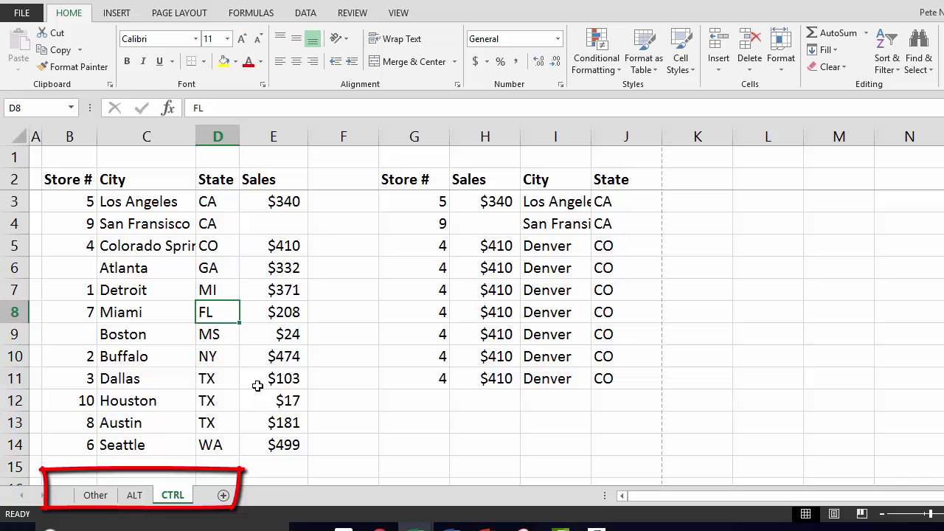
# Step: Page through the workbook's sheets from the CTRL worksheet to the ALT worksheet
pyautogui.hotkey('ctrl', 'pageup')
pyautogui.hotkey('ctrl', 'pageup')
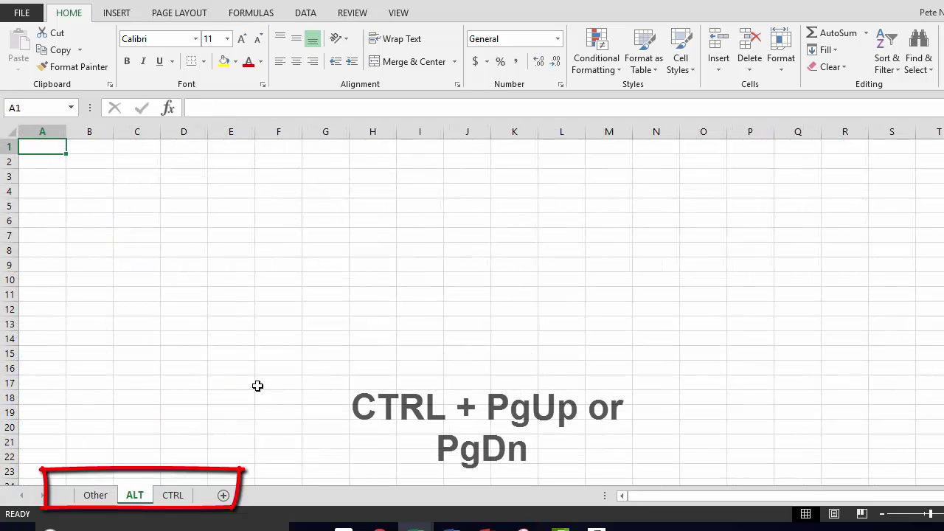
pyautogui.hotkey('ctrl', 'pagedown')
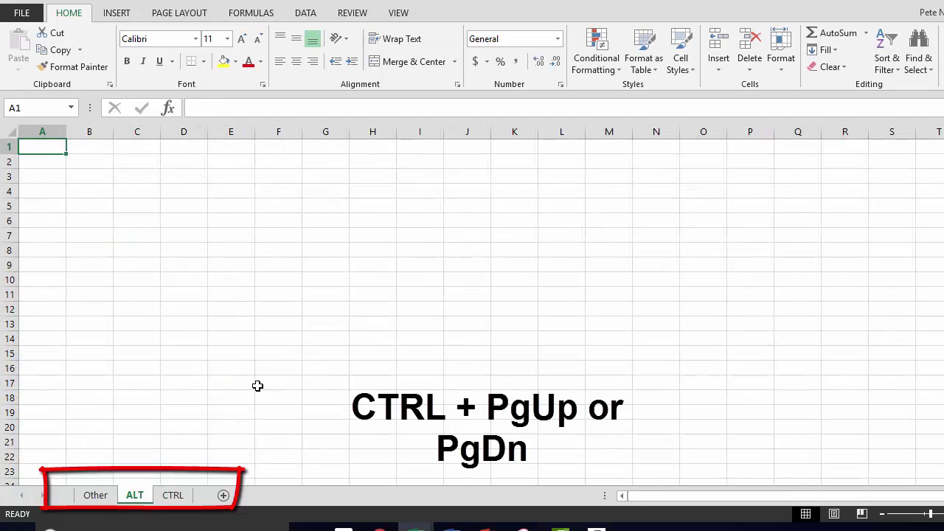
# Step: Page back and forth through the CTRL, ALT and Other worksheets, ending on the CTRL worksheet
pyautogui.hotkey('ctrl', 'pagedown')
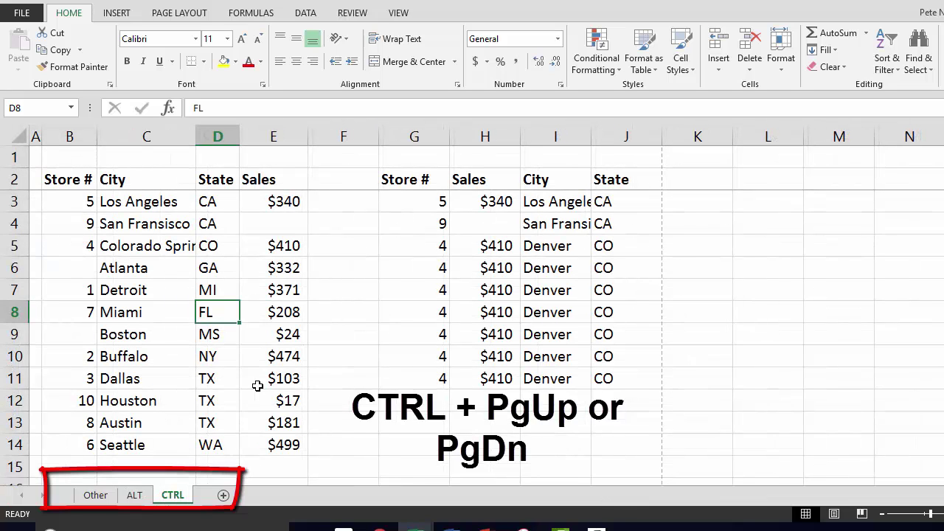
pyautogui.hotkey('ctrl', 'pageup')
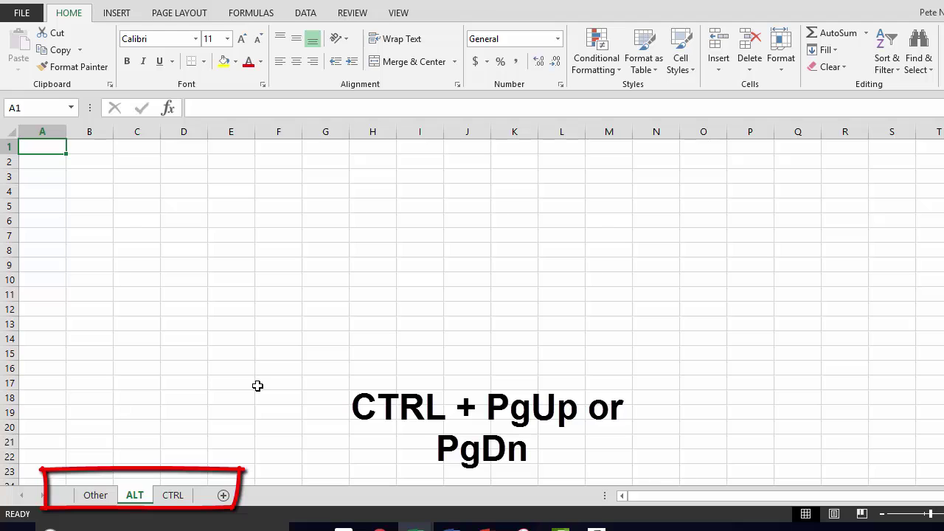
pyautogui.hotkey('ctrl', 'pageup')
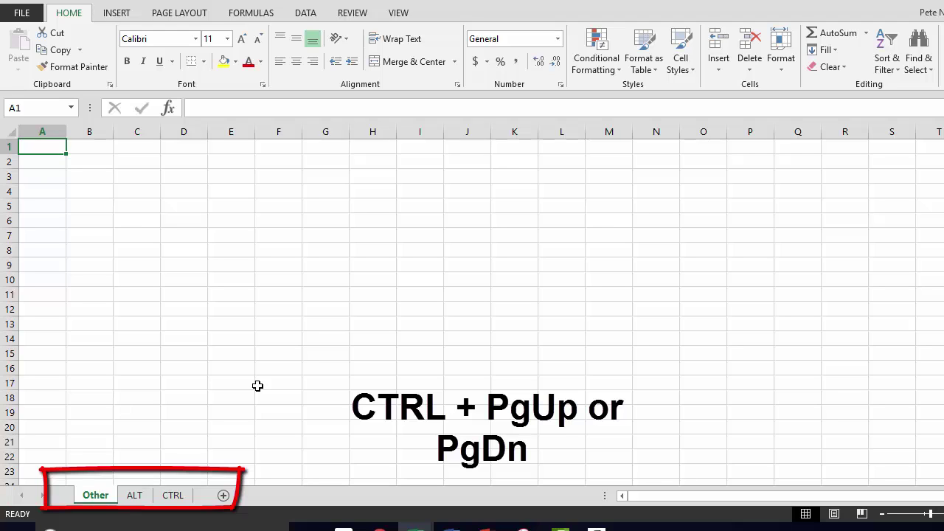
pyautogui.hotkey('ctrl', 'pagedown')
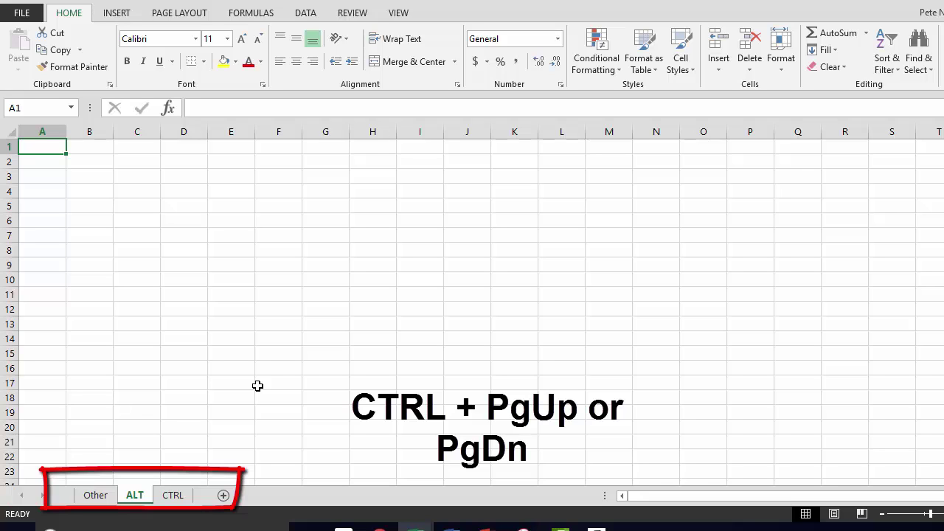
pyautogui.hotkey('ctrl', 'pagedown')
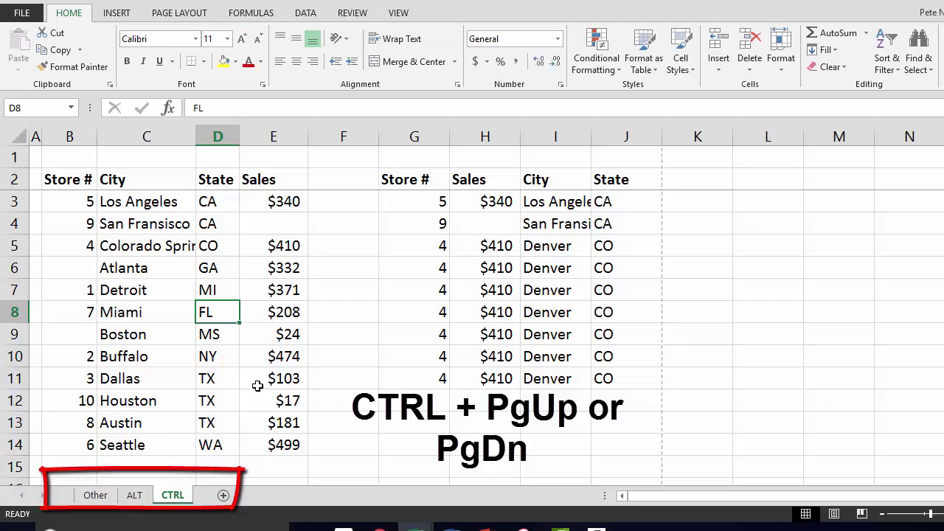
pyautogui.hotkey('ctrl', 'pageup')
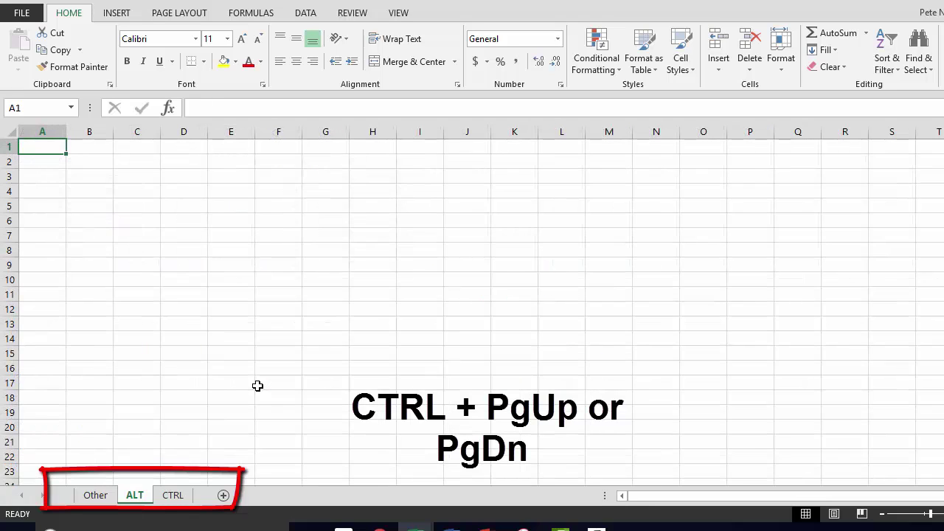
pyautogui.hotkey('ctrl', 'pageup')
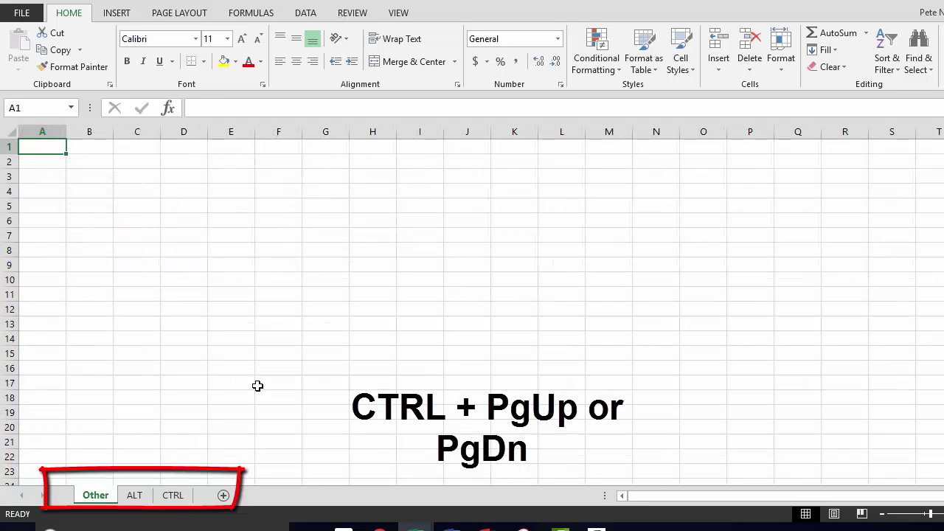
pyautogui.hotkey('ctrl', 'pagedown')
pyautogui.hotkey('ctrl', 'pagedown')
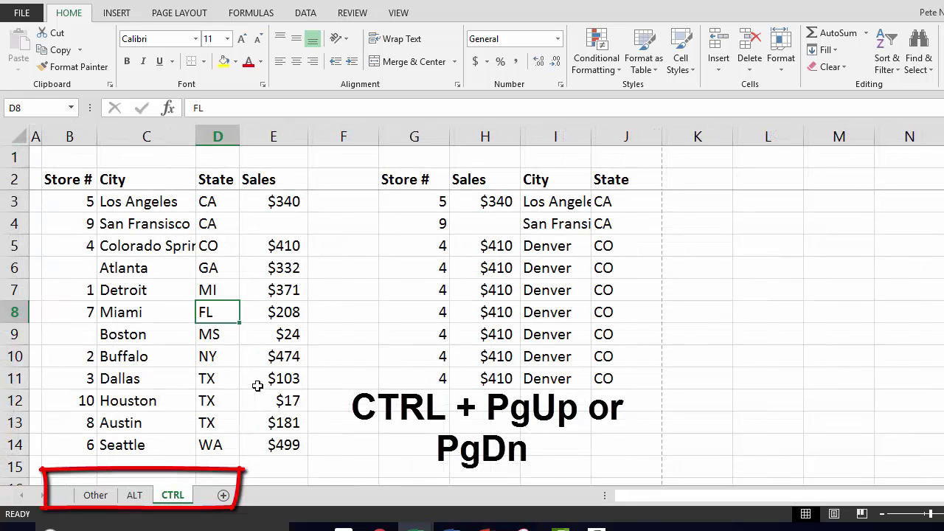
# Step: Enter "Hello" in cell B2 of the ALT worksheet
pyautogui.hotkey('ctrl', 'pageup')
pyautogui.write('Hello')
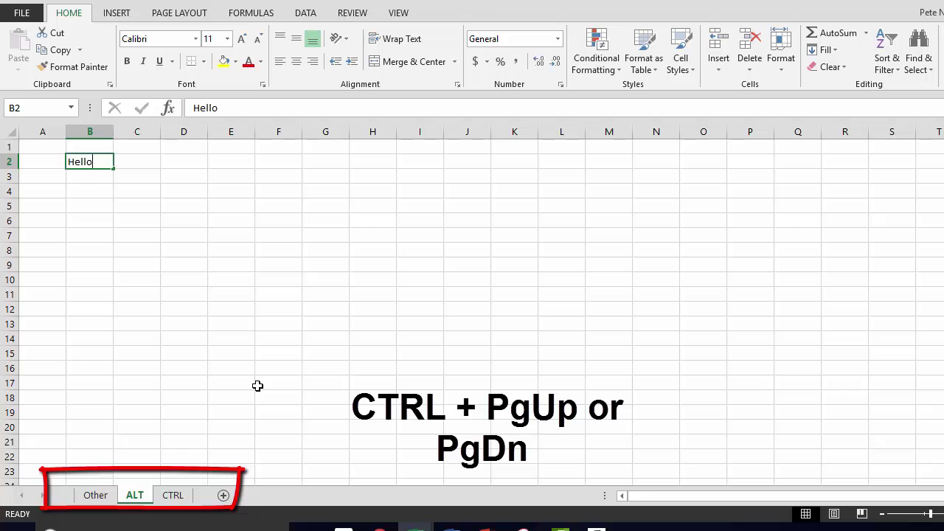
pyautogui.press('Return')
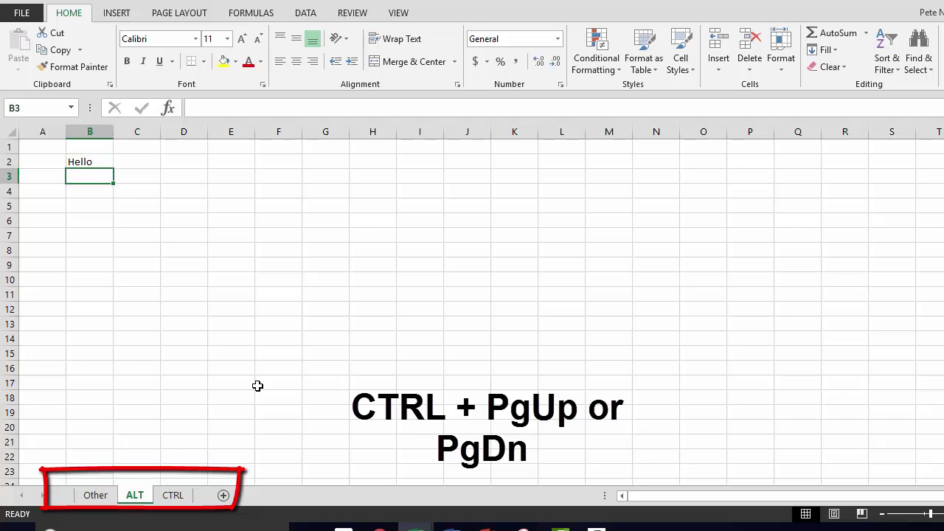
# Step: Enter "Other" in cell B2 of the Other worksheet
pyautogui.hotkey('ctrl', 'pageup')
pyautogui.press('Down')
pyautogui.press('Down')
pyautogui.press('Right')
pyautogui.press('Up')
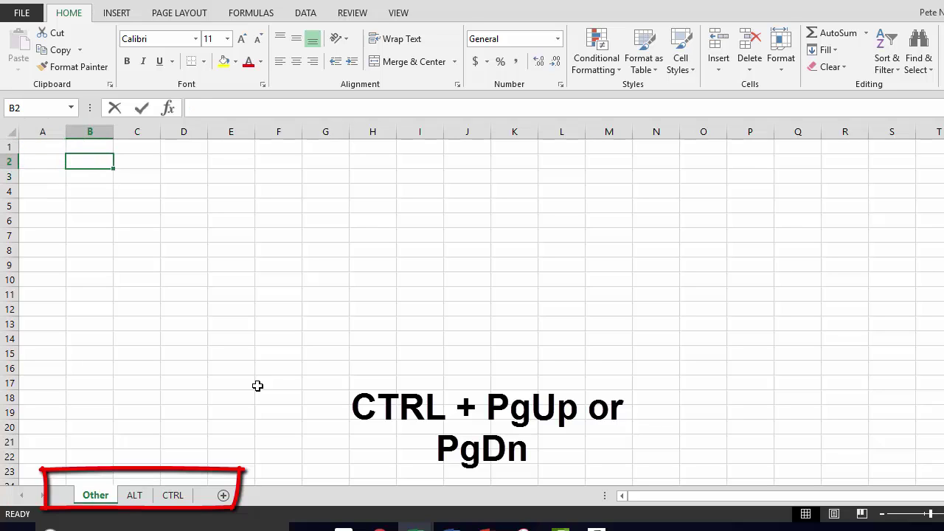
pyautogui.write('Other')
pyautogui.press('Return')
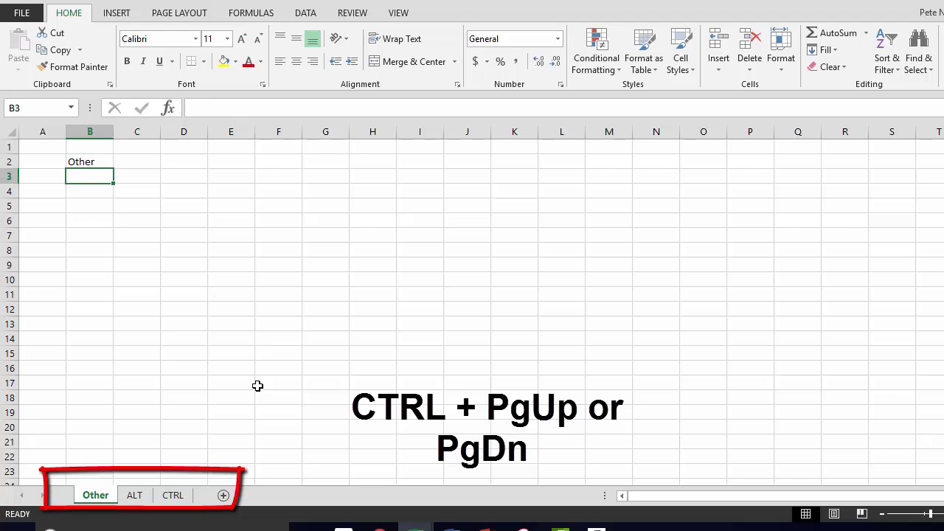
# Step: Switch between the Other and ALT worksheets to view their entries, and return to the Miami row of the CTRL worksheet
pyautogui.hotkey('ctrl', 'pagedown')
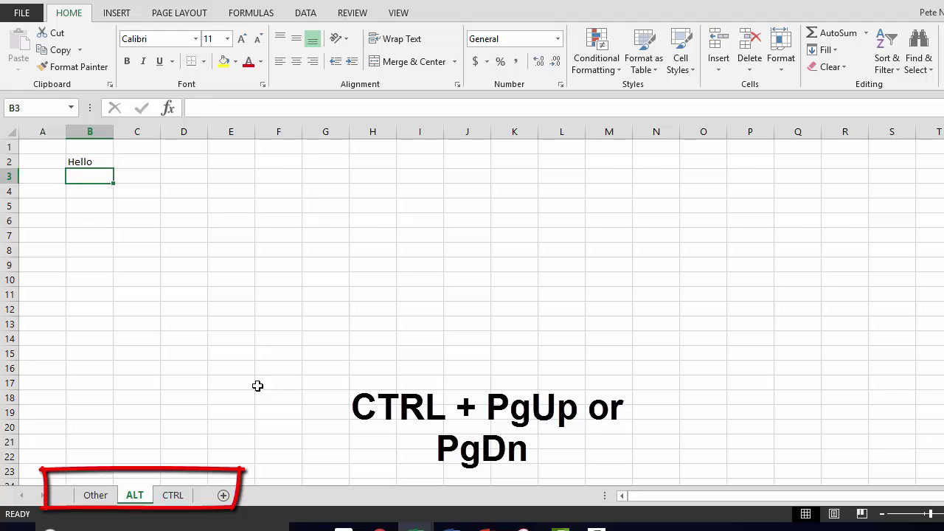
pyautogui.hotkey('ctrl', 'pageup')
pyautogui.hotkey('ctrl', 'pagedown')
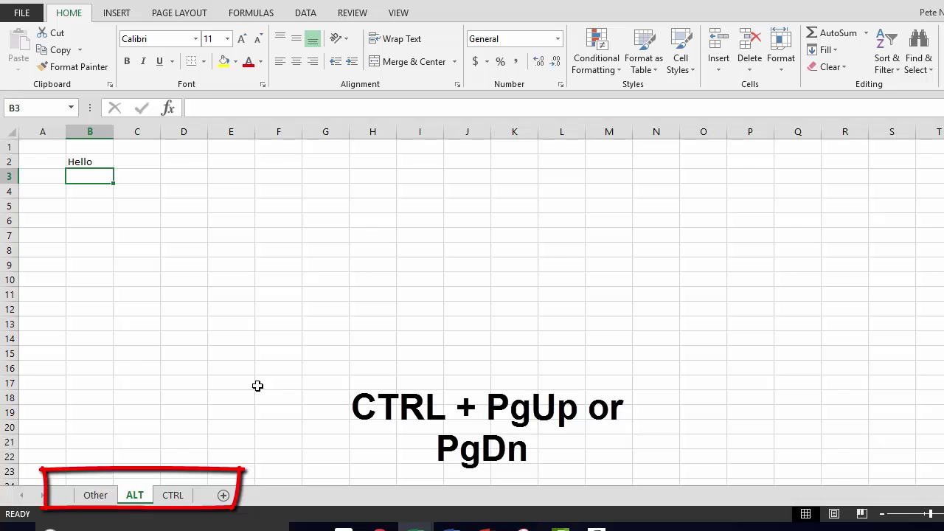
pyautogui.hotkey('ctrl', 'pagedown')
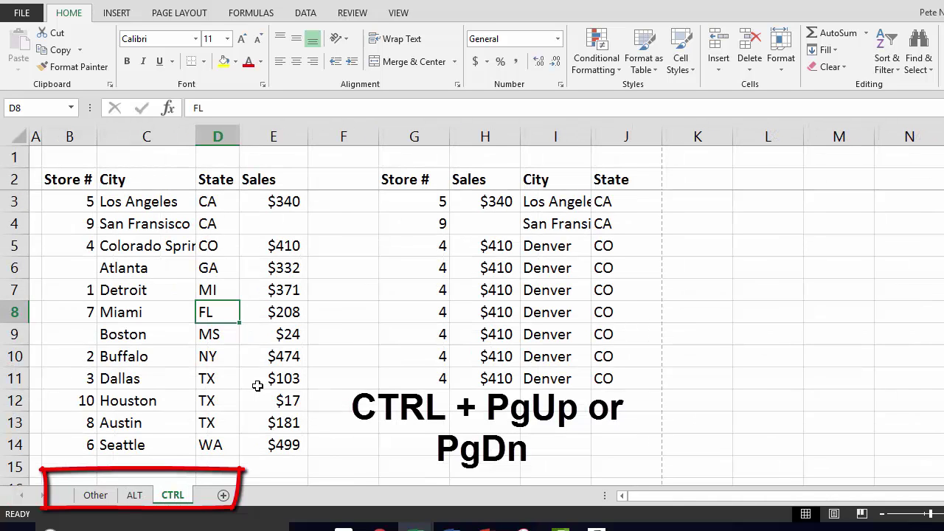
pyautogui.press('Left')
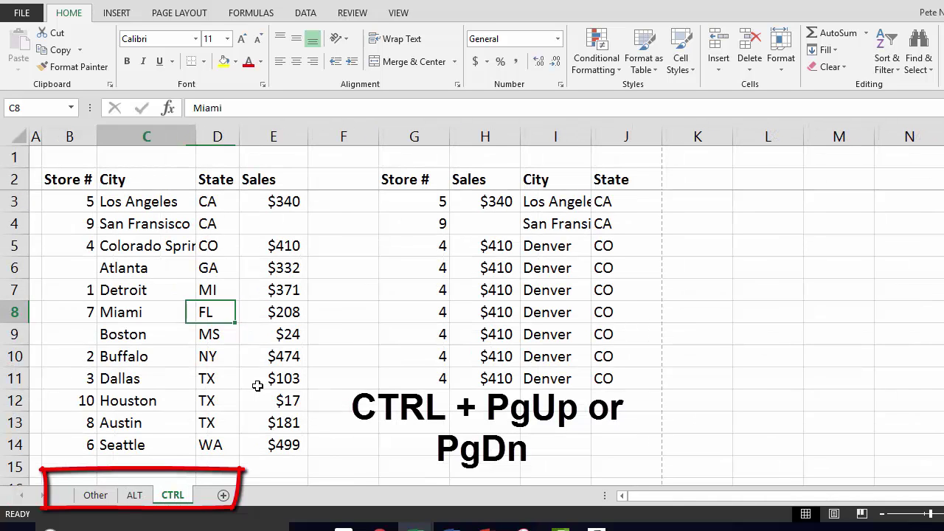
pyautogui.press('Right')
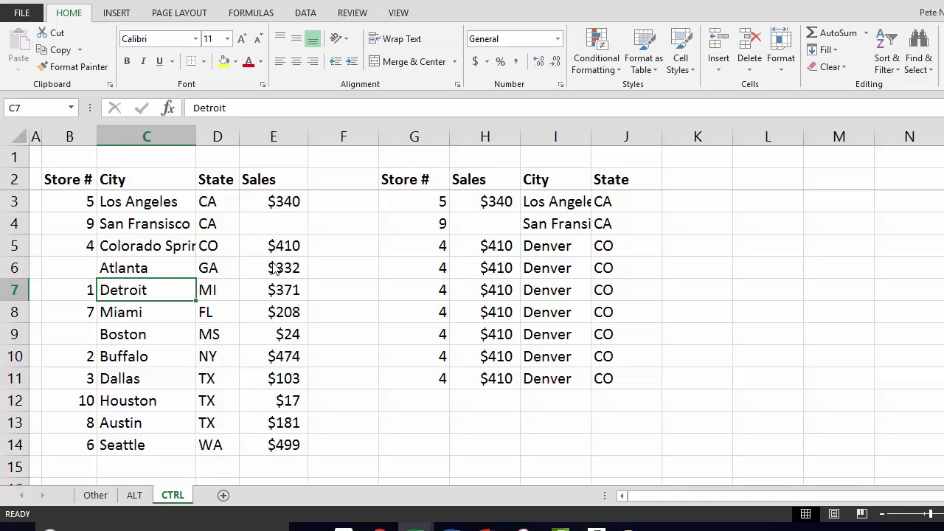
# Step: Page from the CTRL worksheet back to the Other worksheet, and return through ALT to CTRL
pyautogui.hotkey('ctrl', 'pageup')
pyautogui.hotkey('ctrl', 'pagedown')
pyautogui.hotkey('ctrl', 'pageup')
pyautogui.hotkey('ctrl', 'pageup')
pyautogui.hotkey('ctrl', 'pagedown')
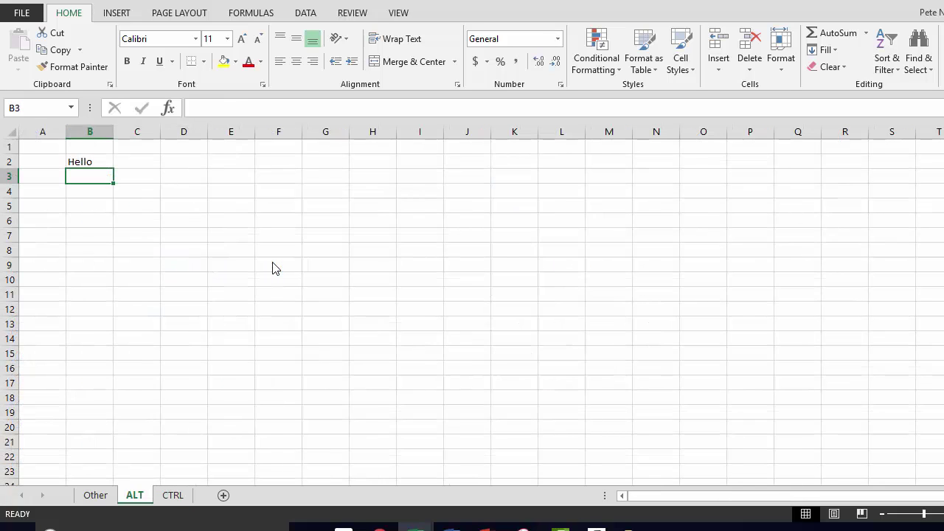
pyautogui.hotkey('ctrl', 'pagedown')
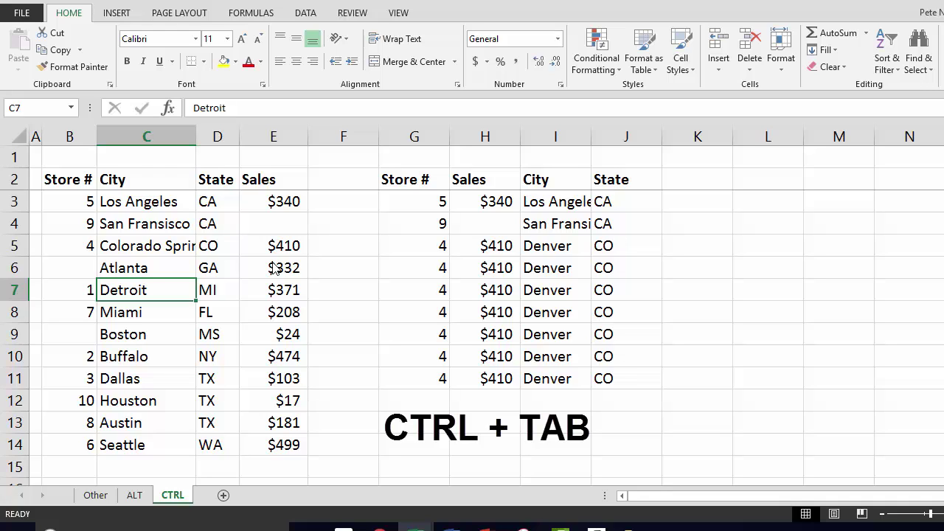
# Step: Move the active cell around the Atlanta row, ending on the City cell C6
pyautogui.press('Up')
pyautogui.press('Right')
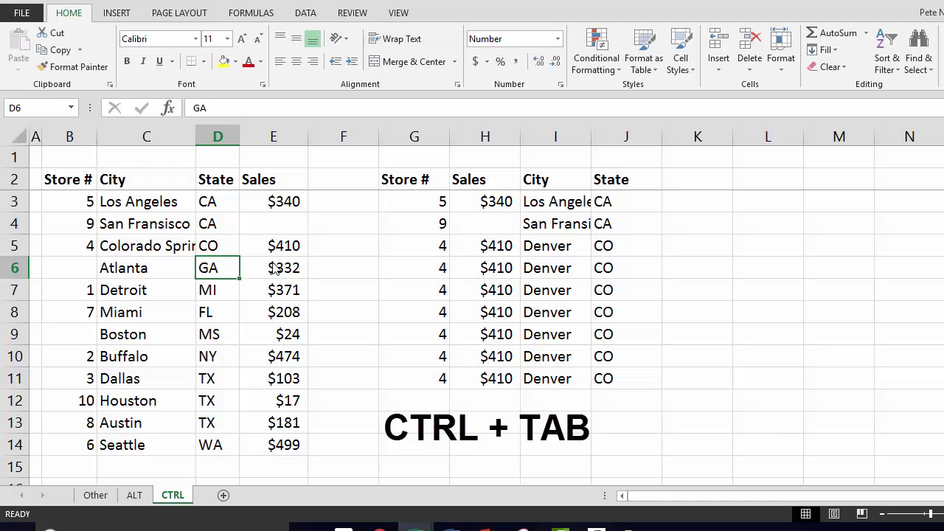
pyautogui.press('Right')
pyautogui.press('Left')
pyautogui.press('Left')
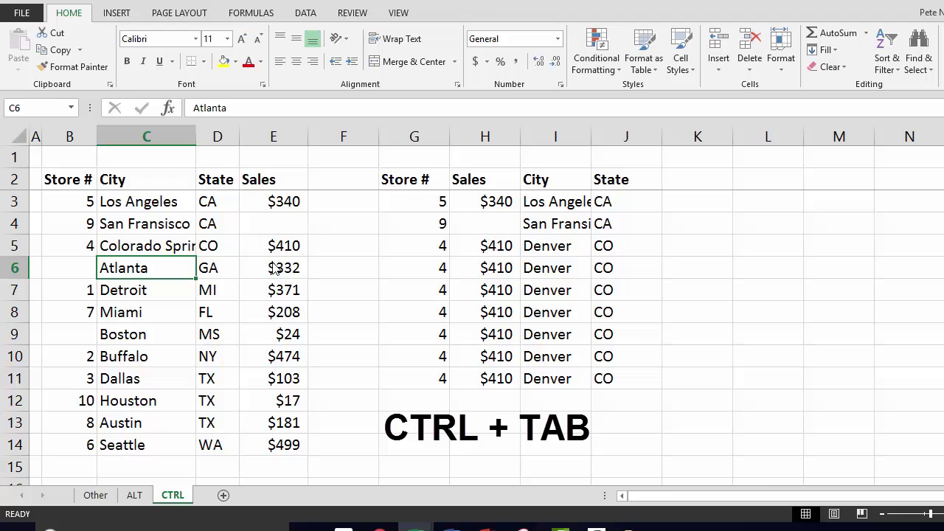
# Step: Switch to the other open workbook and move around its blank Sheet1, ending on cell B3
pyautogui.hotkey('ctrl', 'Tab')
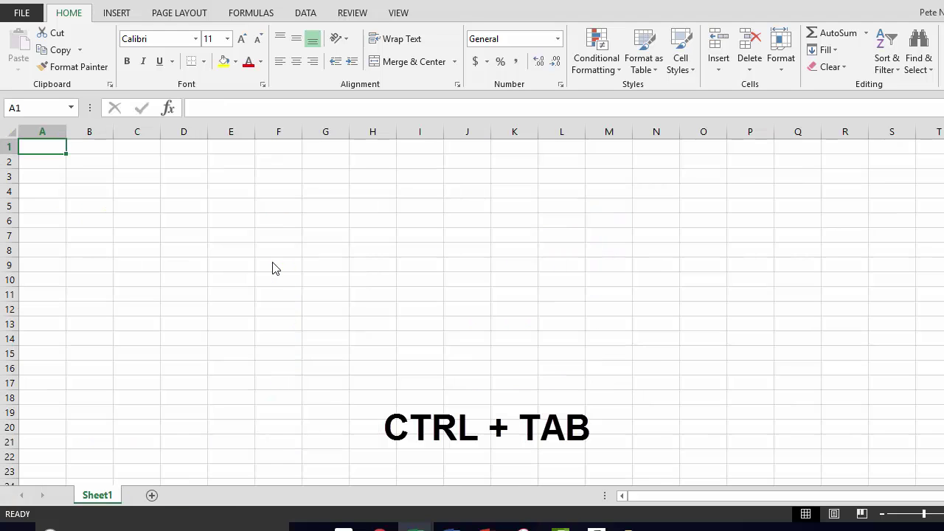
pyautogui.press('Right')
pyautogui.press('Left')
pyautogui.press('Down')
pyautogui.press('Down')
pyautogui.press('Down')
pyautogui.press('Right')
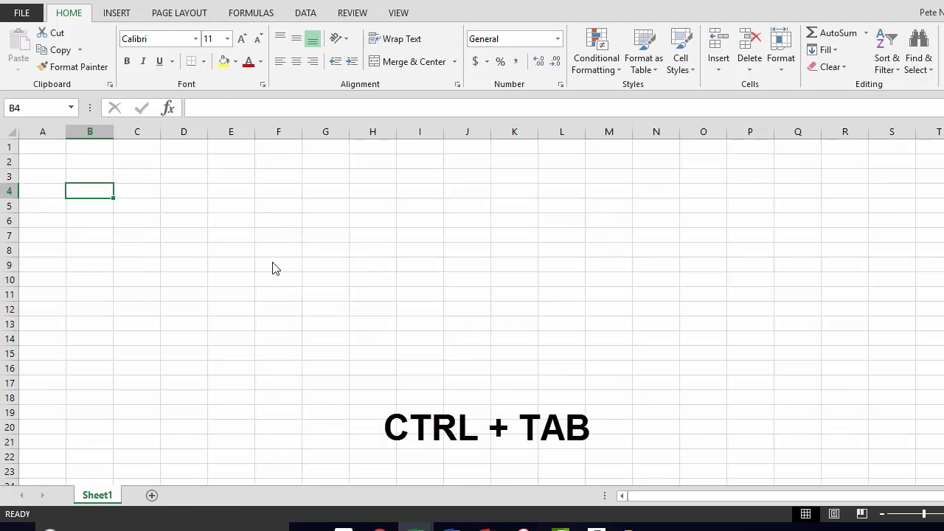
pyautogui.press('Down')
pyautogui.press('Left')
pyautogui.press('Up')
pyautogui.press('Up')
pyautogui.press('Right')
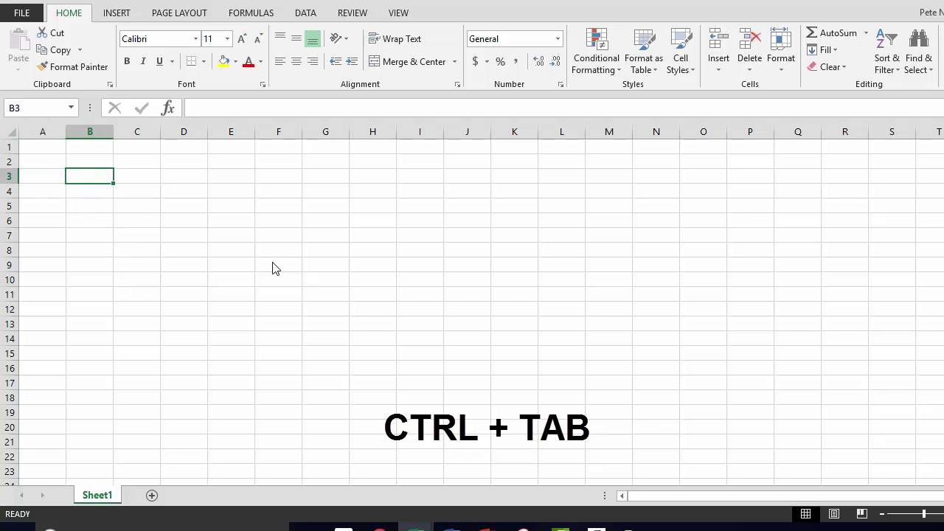
# Step: Toggle between the store sales workbook and the blank workbook, ending on the store sales workbook
pyautogui.hotkey('ctrl', 'Tab')
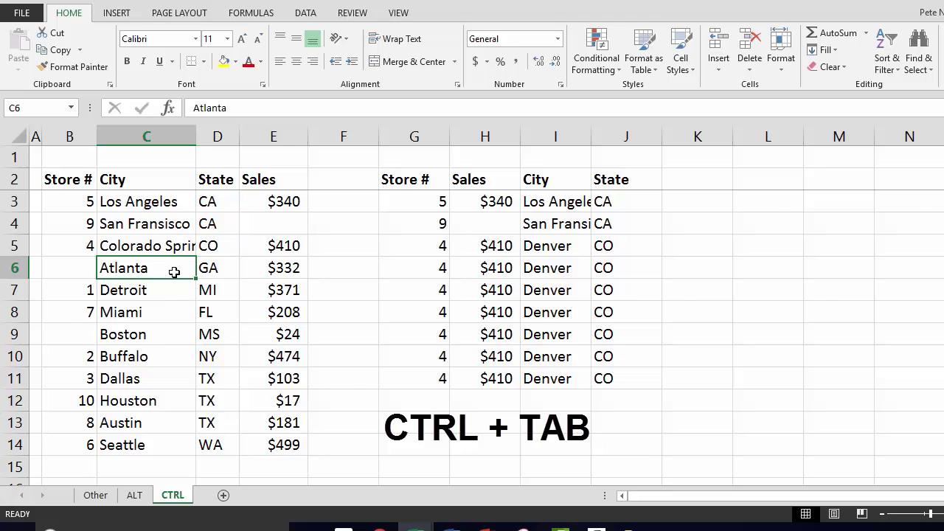
pyautogui.hotkey('ctrl', 'Tab')
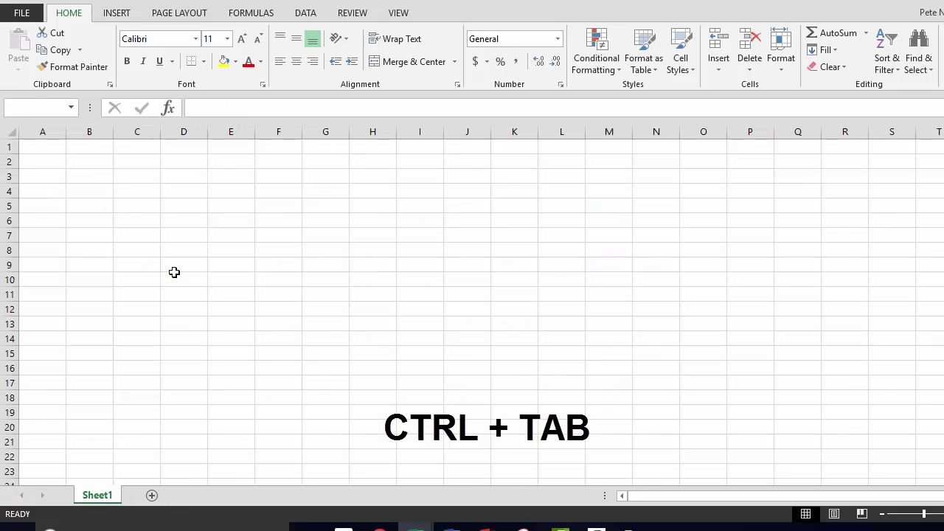
pyautogui.hotkey('ctrl', 'Tab')
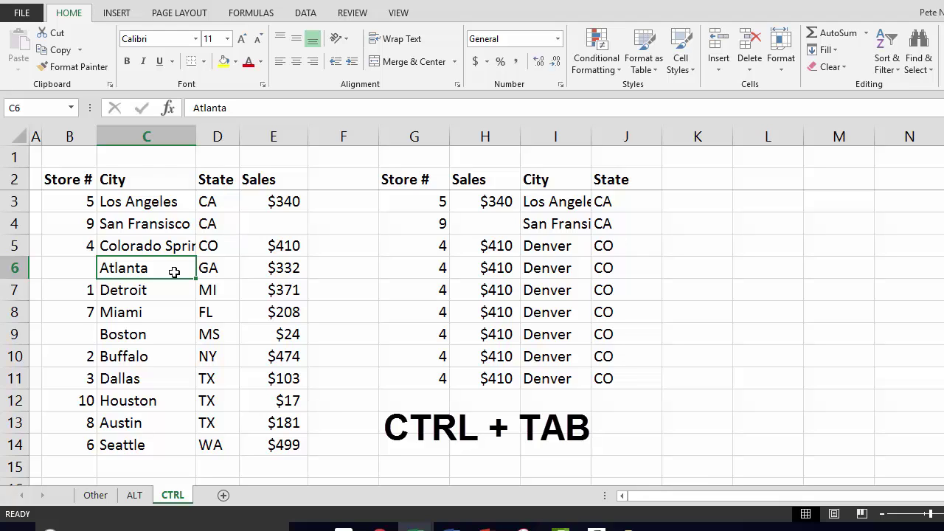
# Step: Select the Detroit cell C7 and open the Format Cells dialog for it
pyautogui.click(206, 313)
pyautogui.press('Up')
pyautogui.press('Left')
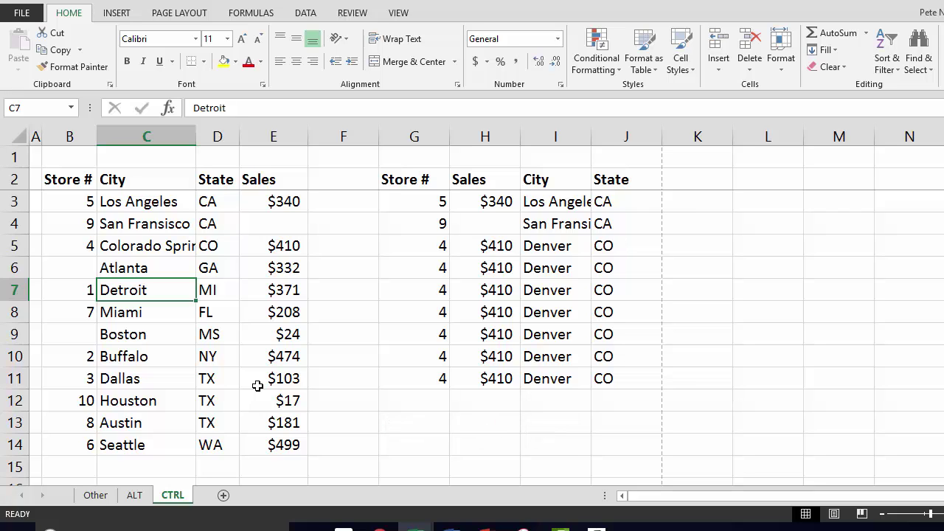
pyautogui.hotkey('ctrl', '1')
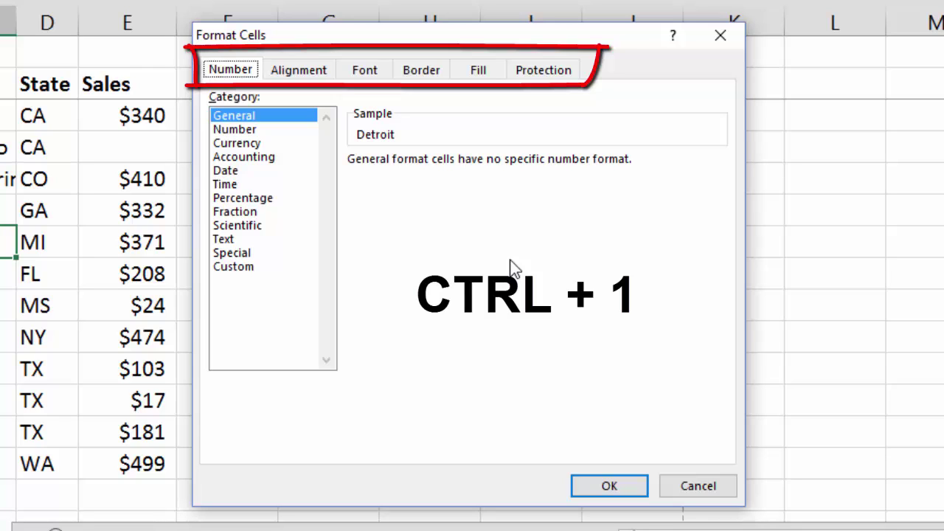
# Step: Page forward through the Format Cells categories from Number to Protection, stepping back to Number once on the way
pyautogui.hotkey('ctrl', 'Tab')
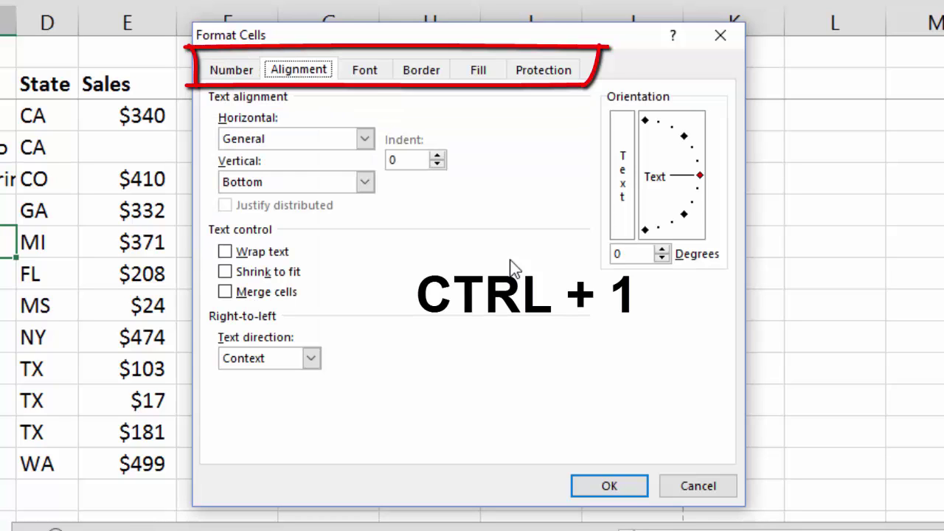
pyautogui.hotkey('ctrl', 'shift', 'Tab')
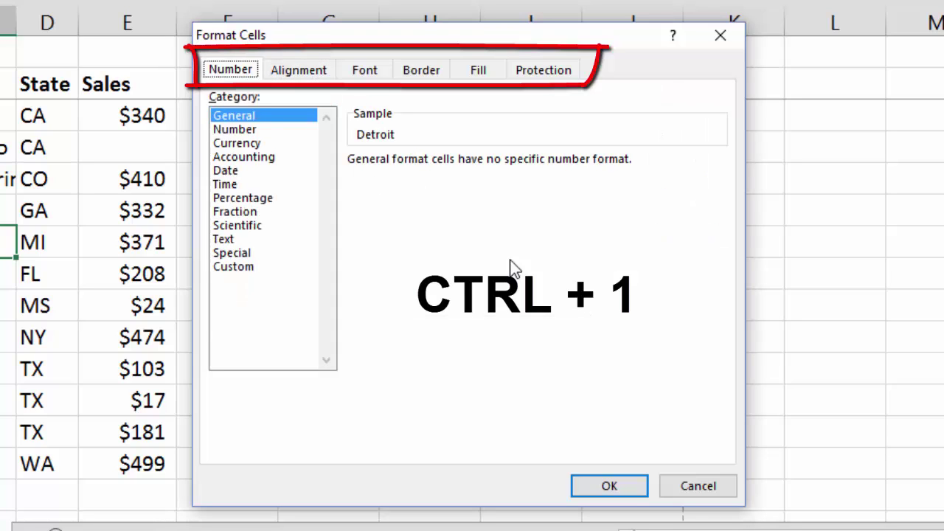
pyautogui.hotkey('ctrl', 'Tab')
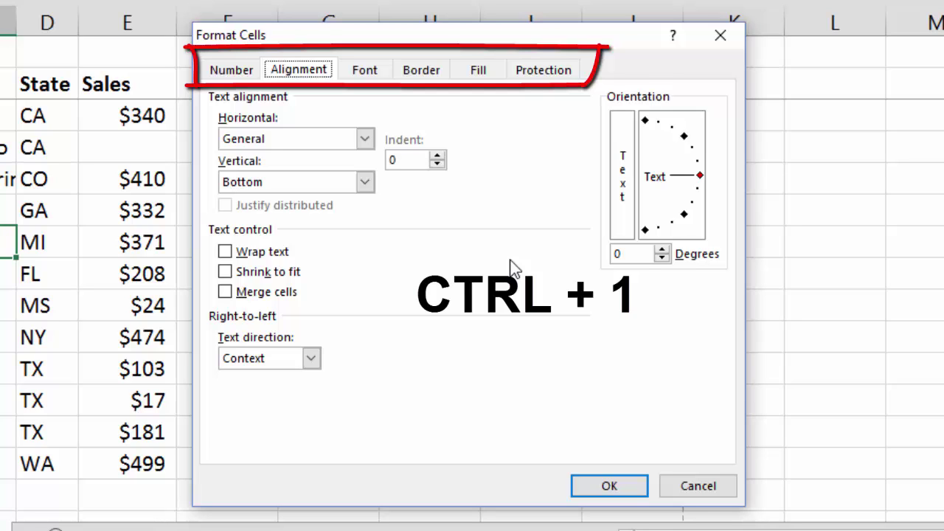
pyautogui.hotkey('ctrl', 'Tab')
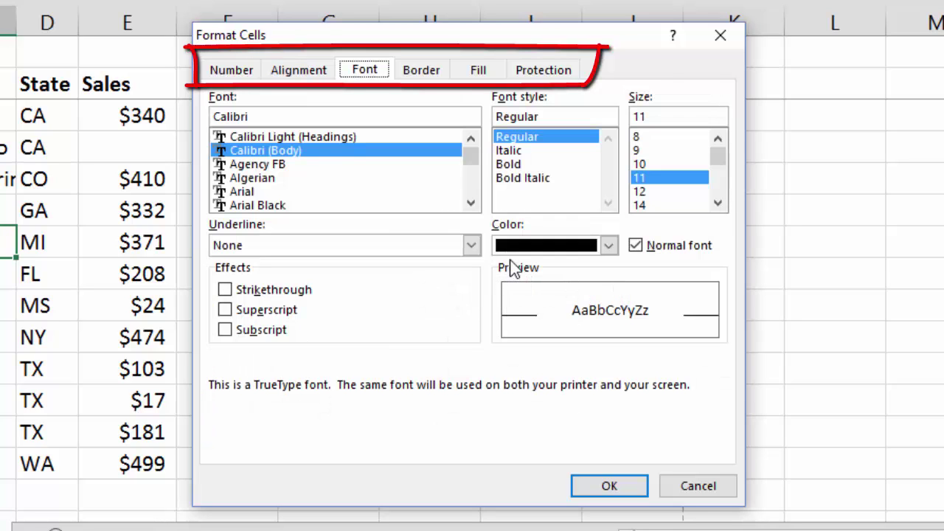
pyautogui.hotkey('ctrl', 'Tab')
pyautogui.hotkey('ctrl', 'Tab')
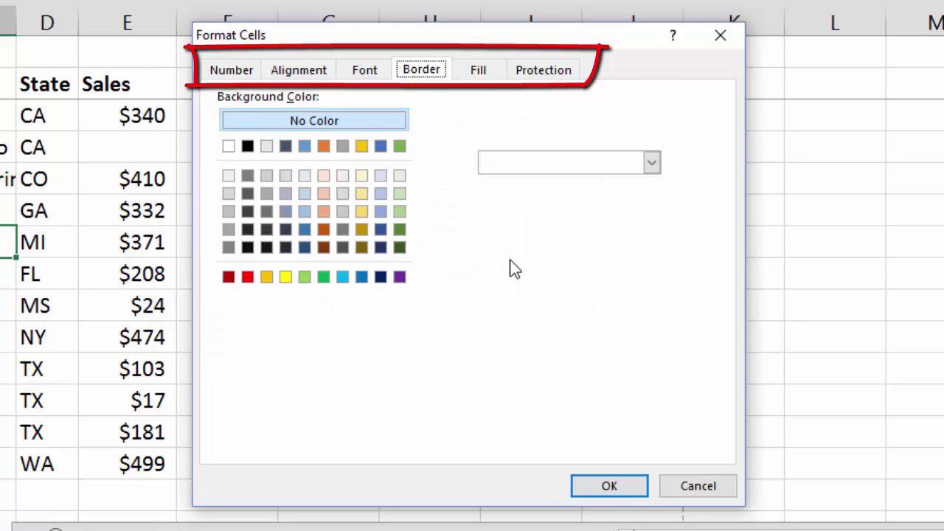
pyautogui.hotkey('ctrl', 'Tab')
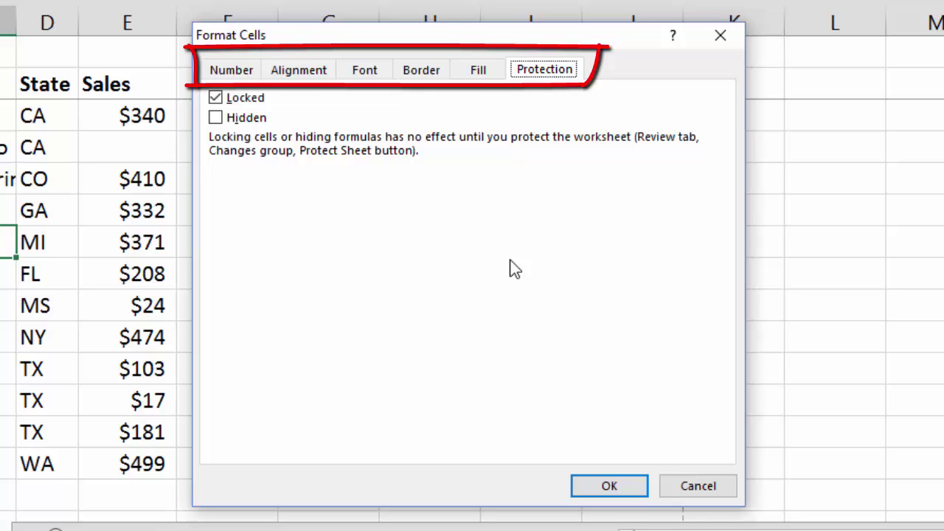
# Step: Page backward through the Format Cells categories from Protection to Number
pyautogui.hotkey('ctrl', 'shift', 'Tab')
pyautogui.hotkey('ctrl', 'shift', 'Tab')
pyautogui.hotkey('ctrl', 'shift', 'Tab')
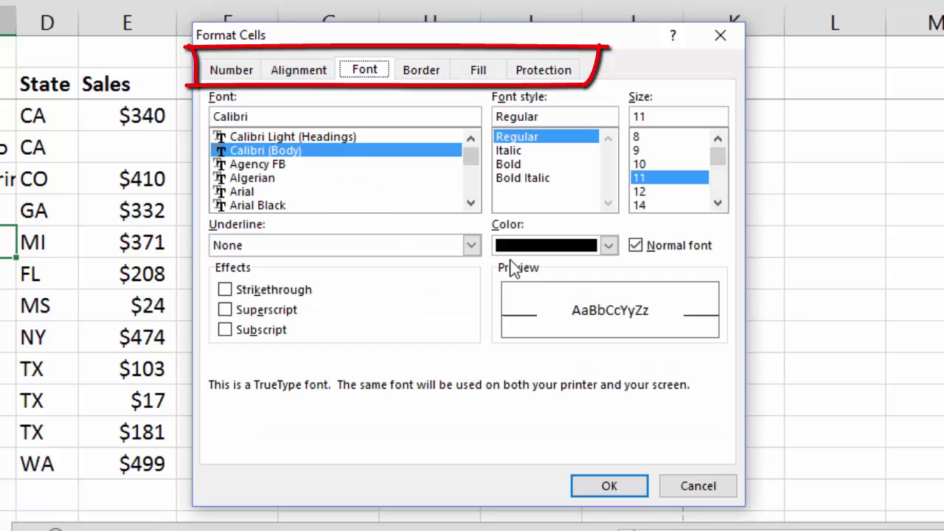
pyautogui.hotkey('ctrl', 'shift', 'Tab')
pyautogui.hotkey('ctrl', 'shift', 'Tab')
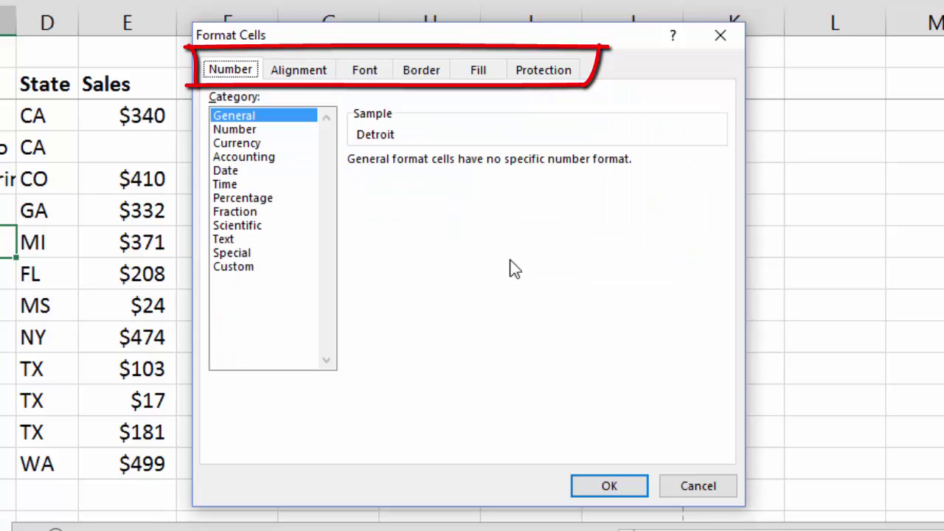